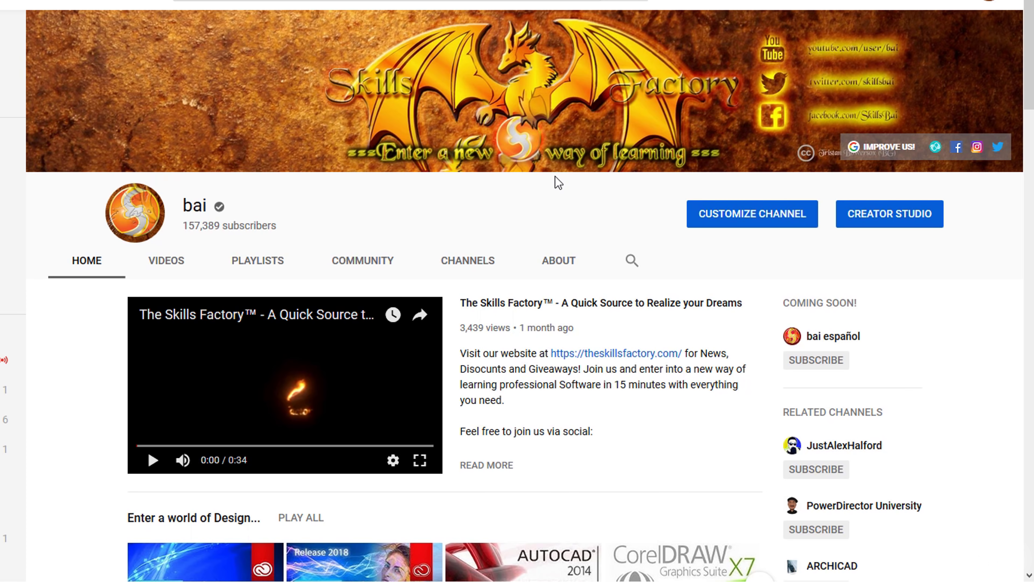
- Scroll through the Skills Factory YouTube channel and down to the site's Discounts section
scroll(558, 182, "down", 10)
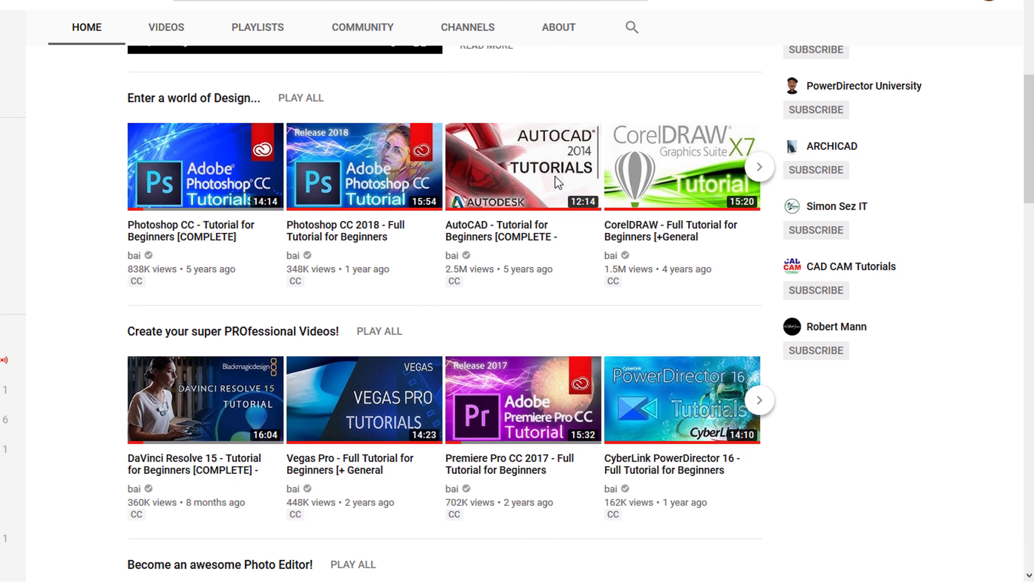
scroll(558, 182, "down", 5)
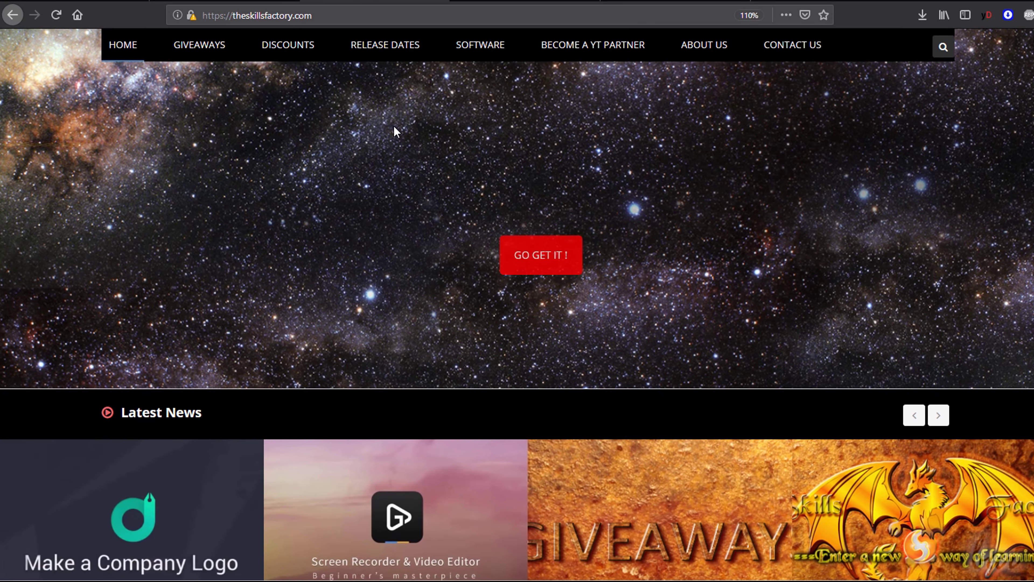
scroll(394, 129, "down", 10)
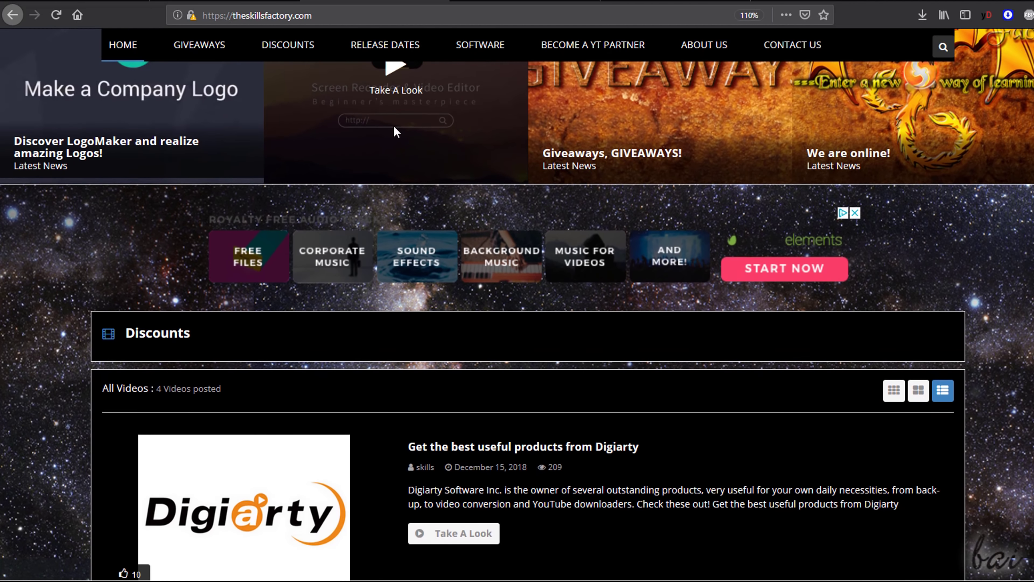
scroll(393, 130, "down", 10)
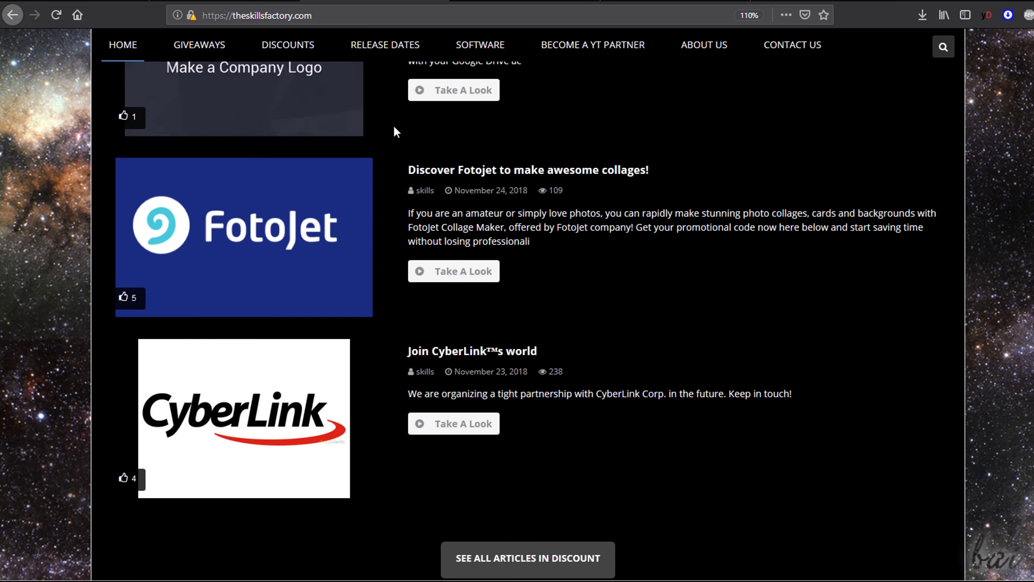
scroll(393, 130, "down", 4)
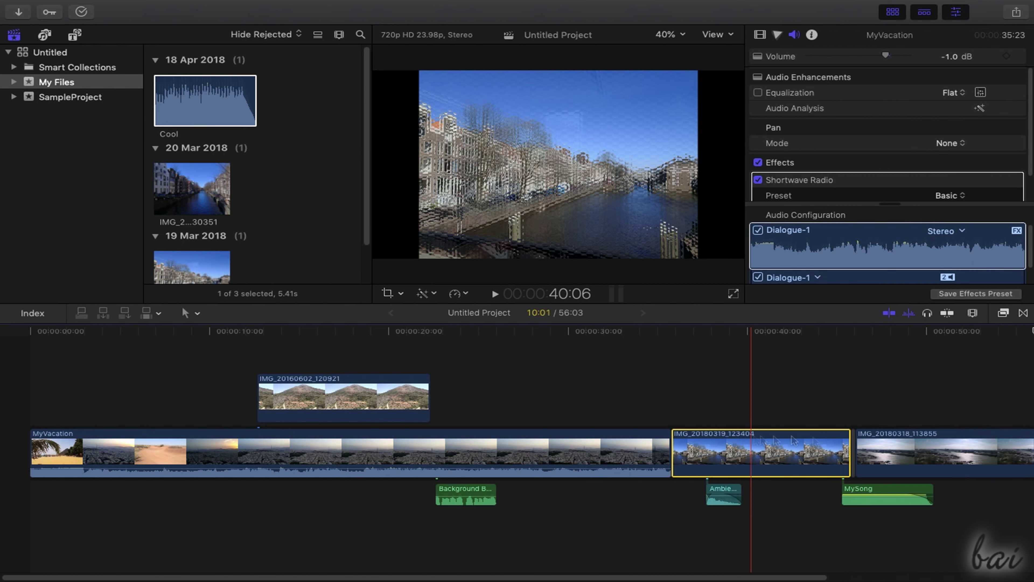
- Set the IMG_20180318_113855 canal clip's blend mode to Soft Light
left_click(890, 450)
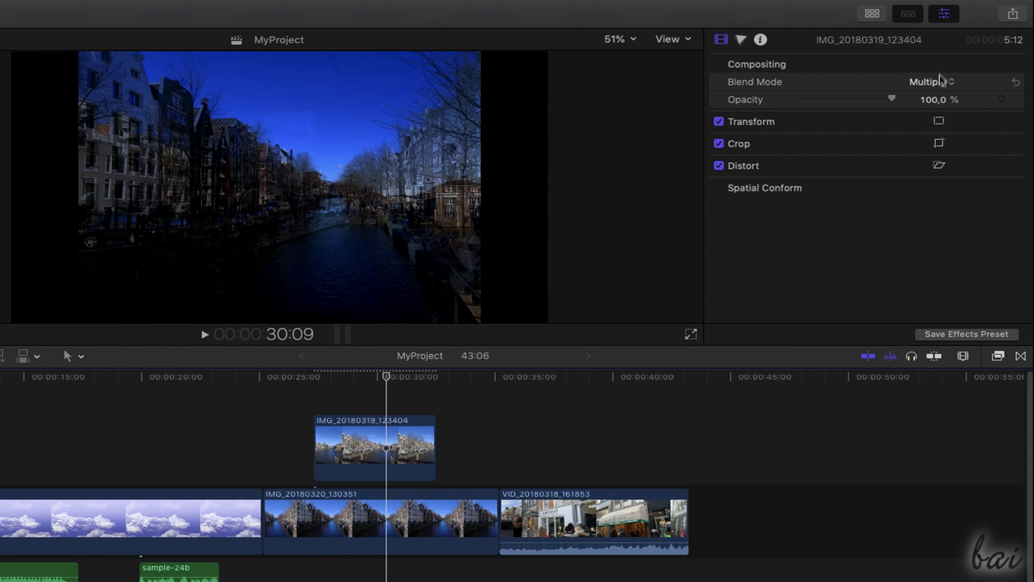
left_click(940, 78)
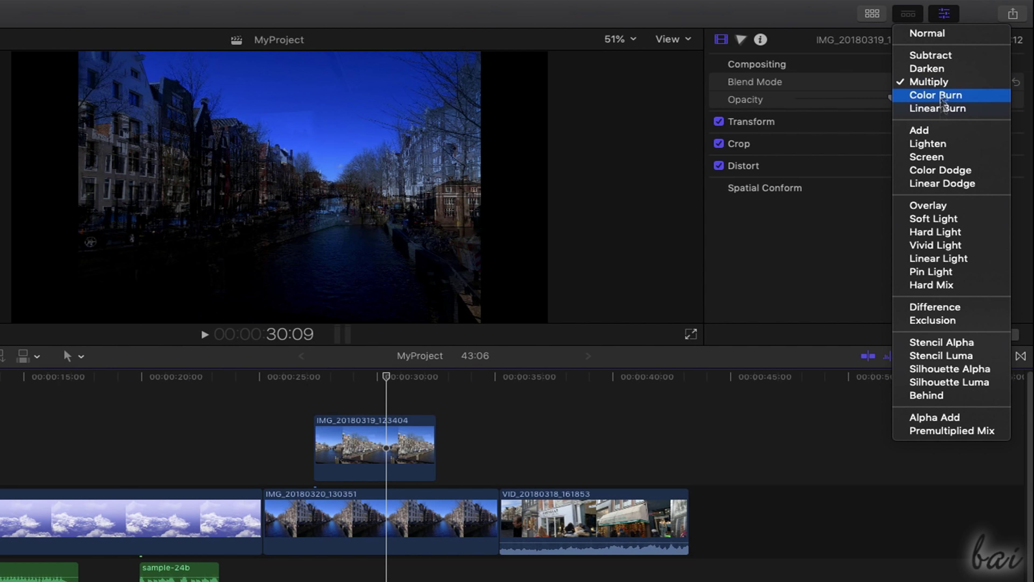
left_click(934, 219)
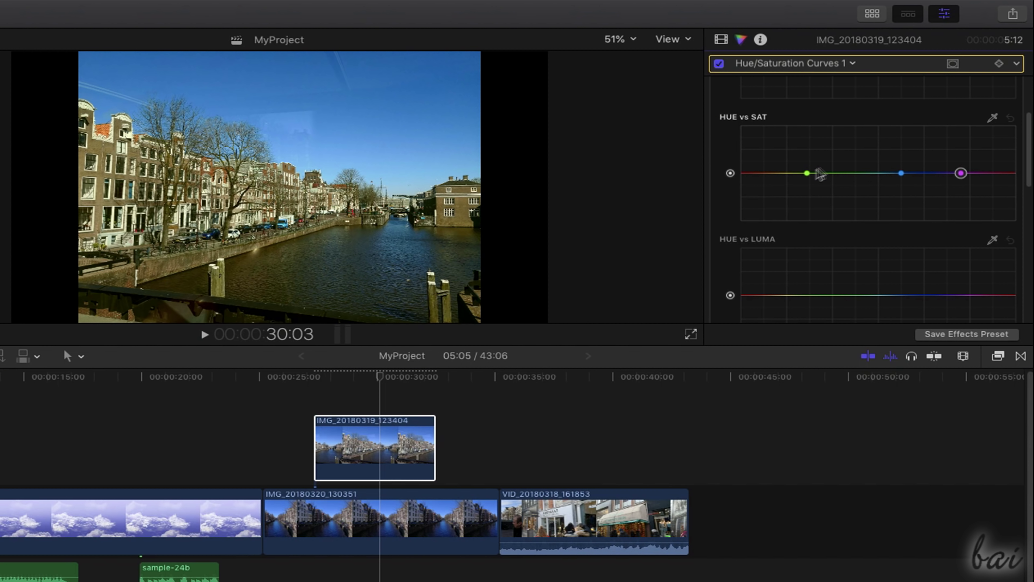
- Lower the green and blue-sky saturation on the Hue vs Sat curve
left_click_drag(806, 173, 801, 149)
left_click_drag(901, 173, 898, 221)
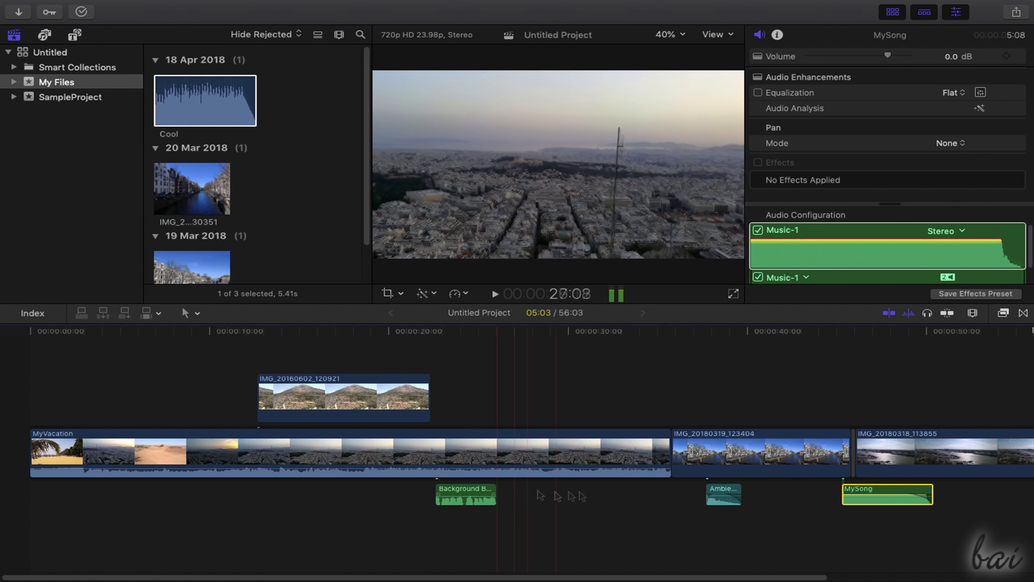
left_click(300, 409)
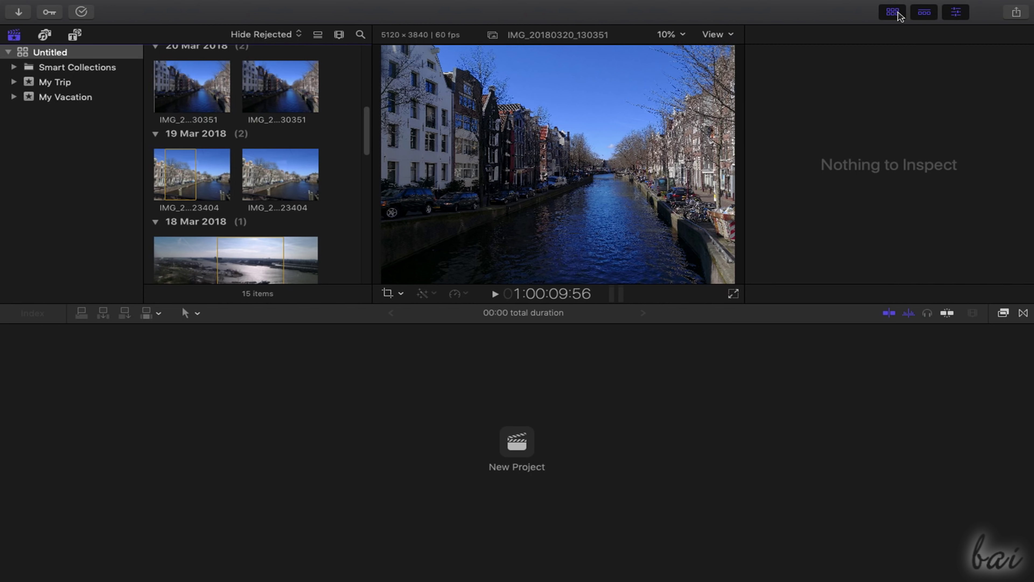
- Hide and reshow the media browser and the timeline
left_click(898, 15)
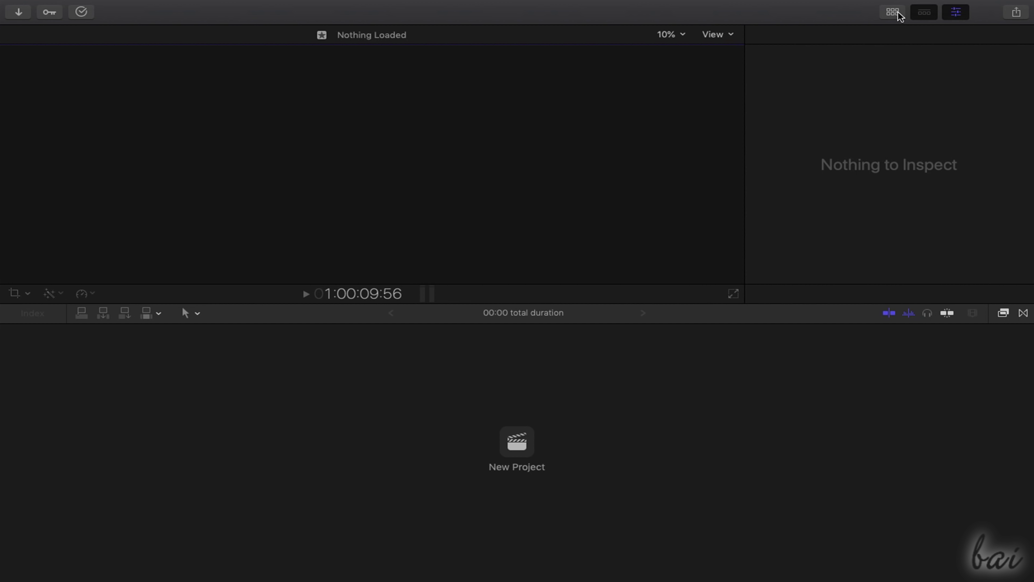
left_click(898, 15)
left_click(930, 14)
left_click(930, 15)
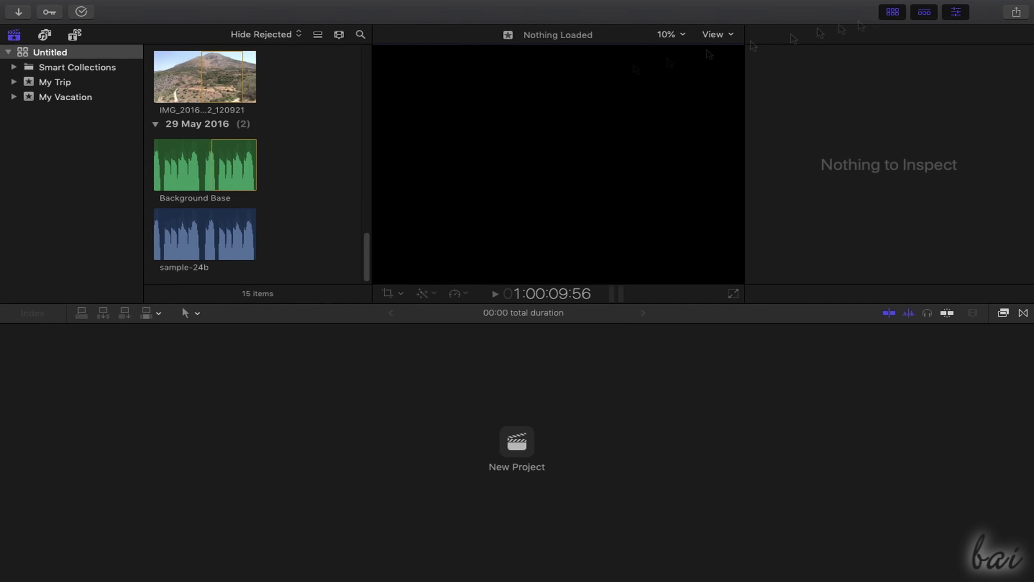
- Browse My Trip and My Vacation, stepping through Background Base, VID_20180318_161853 and MySong
scroll(339, 139, "up", 10)
left_click(174, 167)
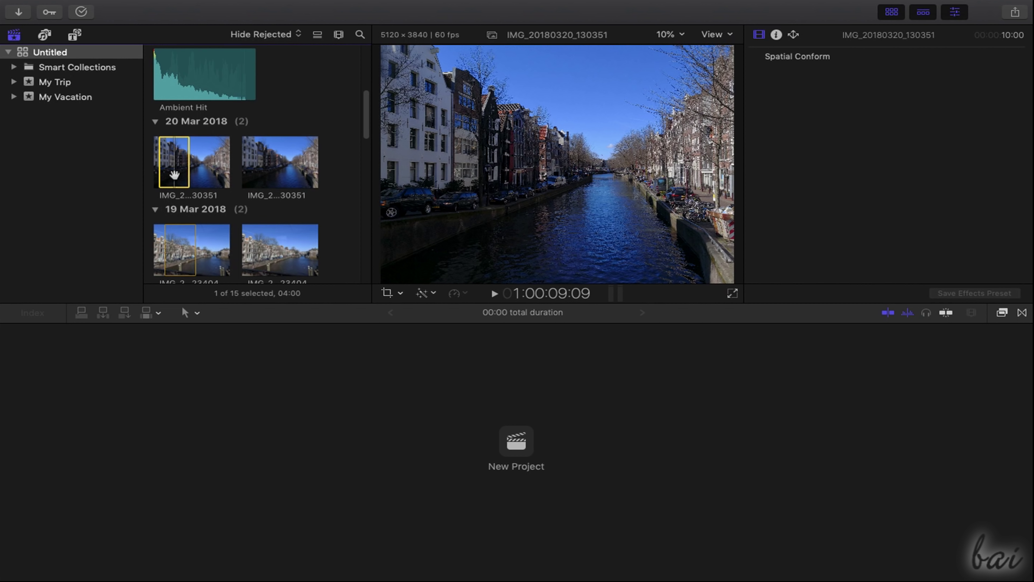
scroll(175, 173, "up", 5)
scroll(176, 173, "up", 2)
left_click(90, 81)
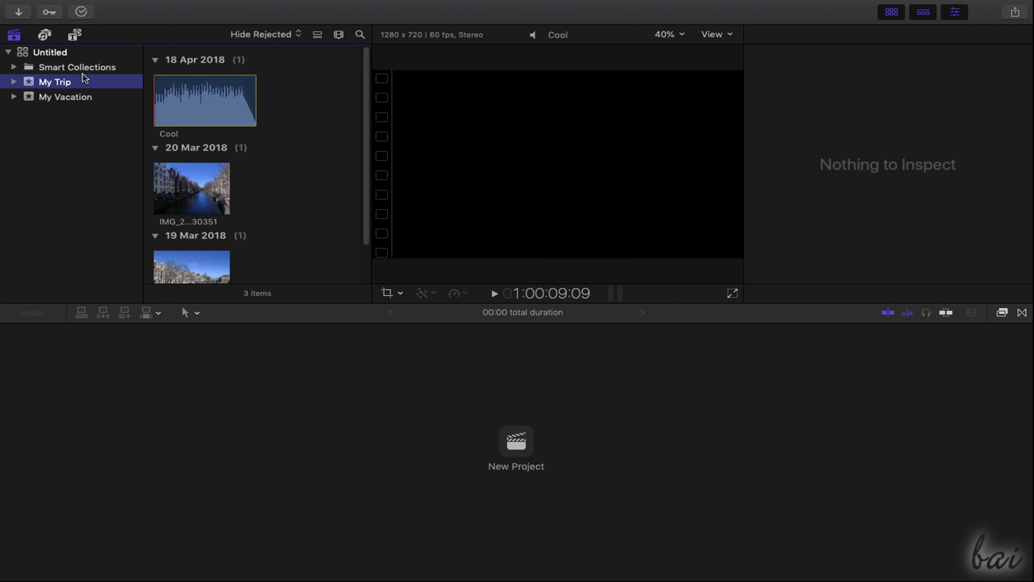
left_click(68, 97)
left_click(610, 167)
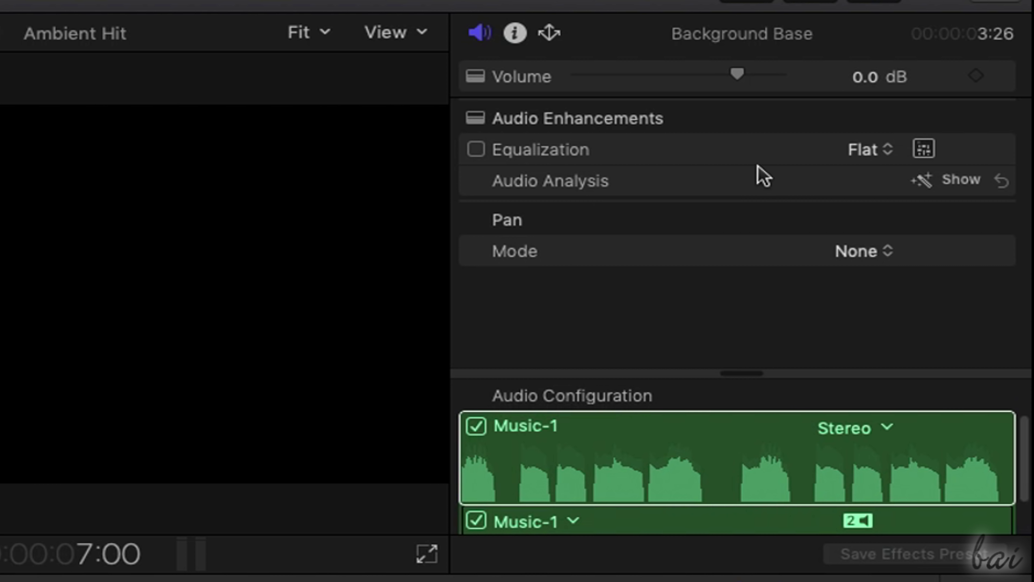
key("Down")
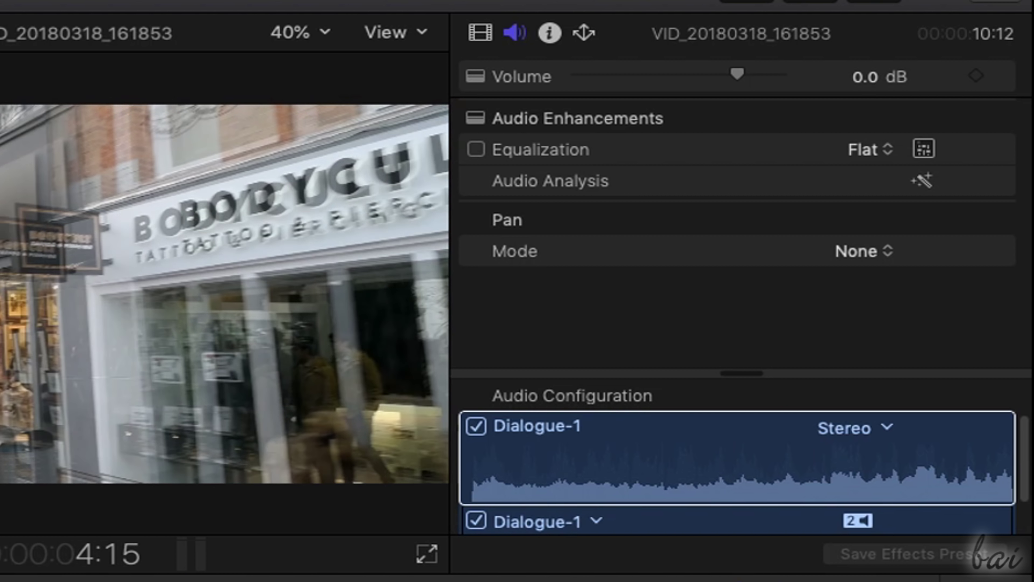
key("Down")
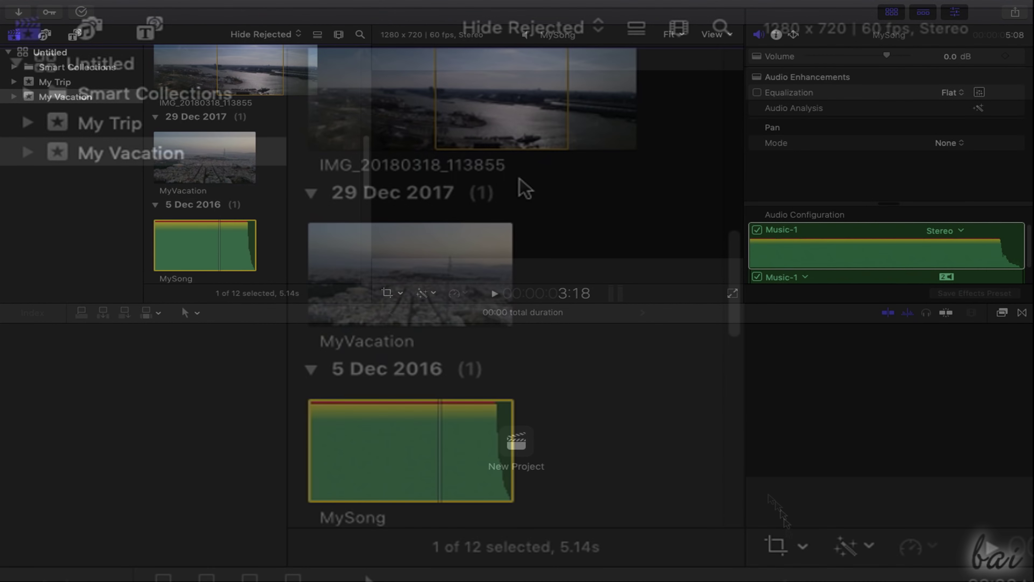
scroll(297, 146, "up", 10)
scroll(595, 250, "up", 4)
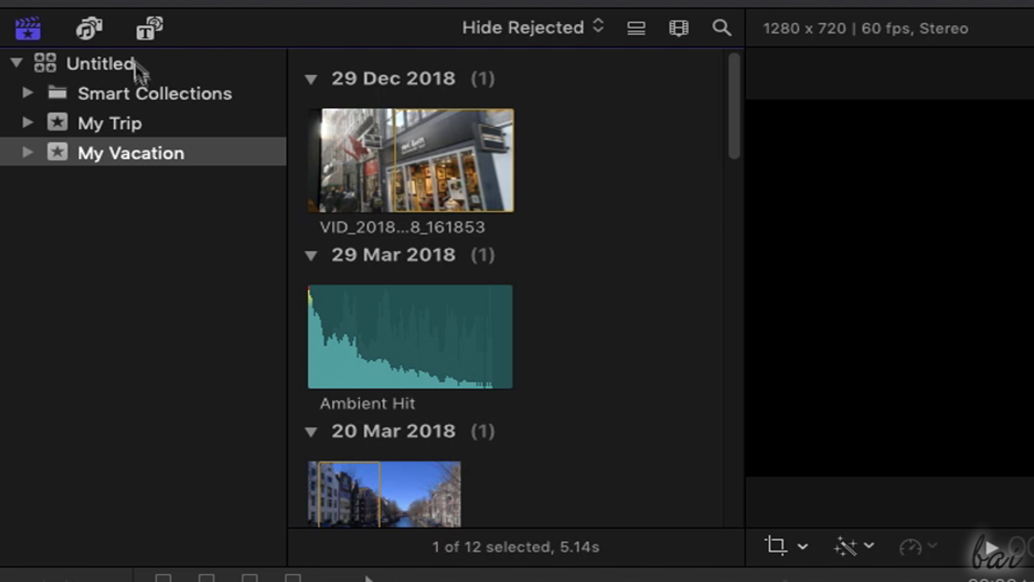
left_click(110, 130)
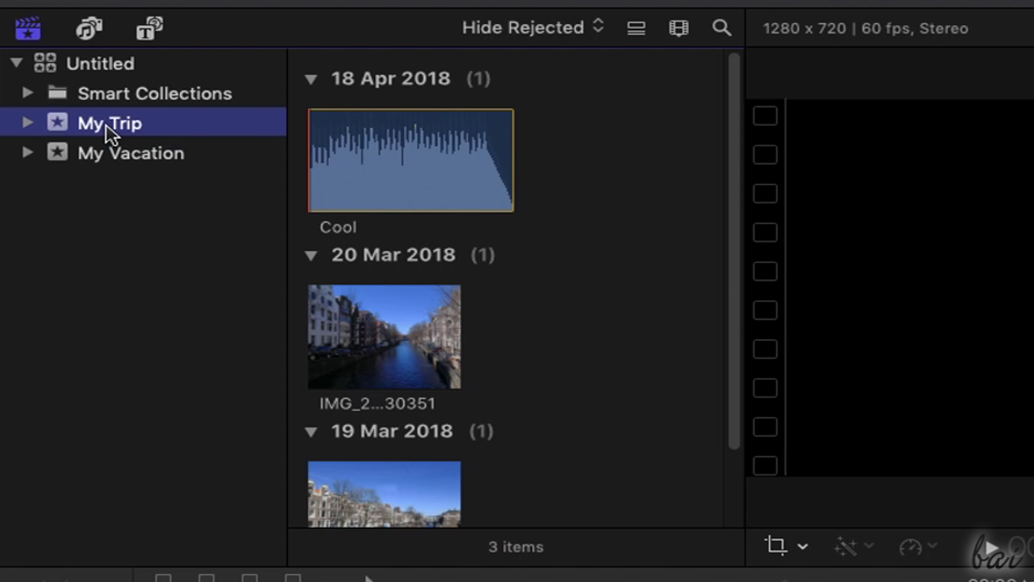
left_click(505, 118)
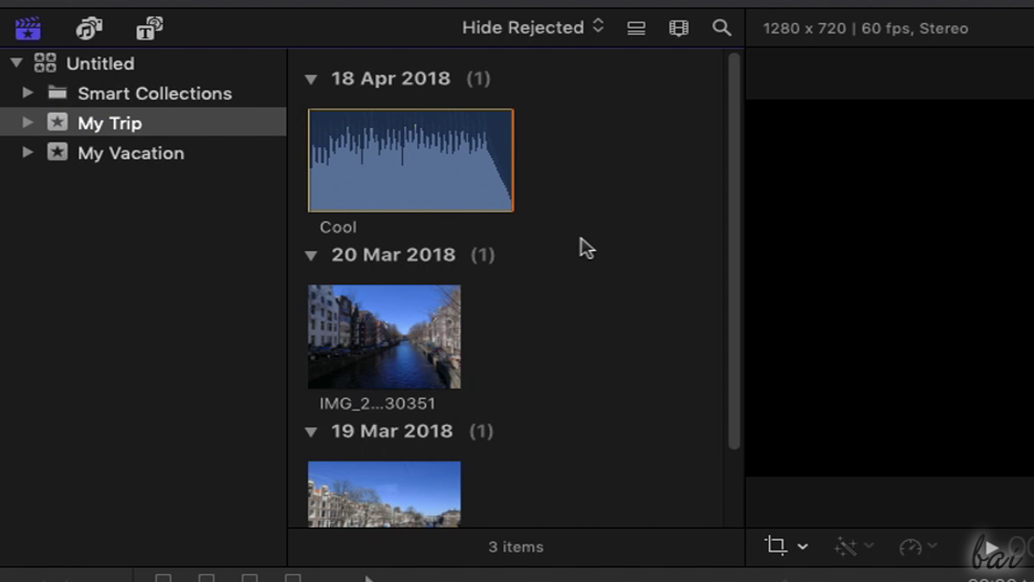
scroll(585, 249, "down", 3)
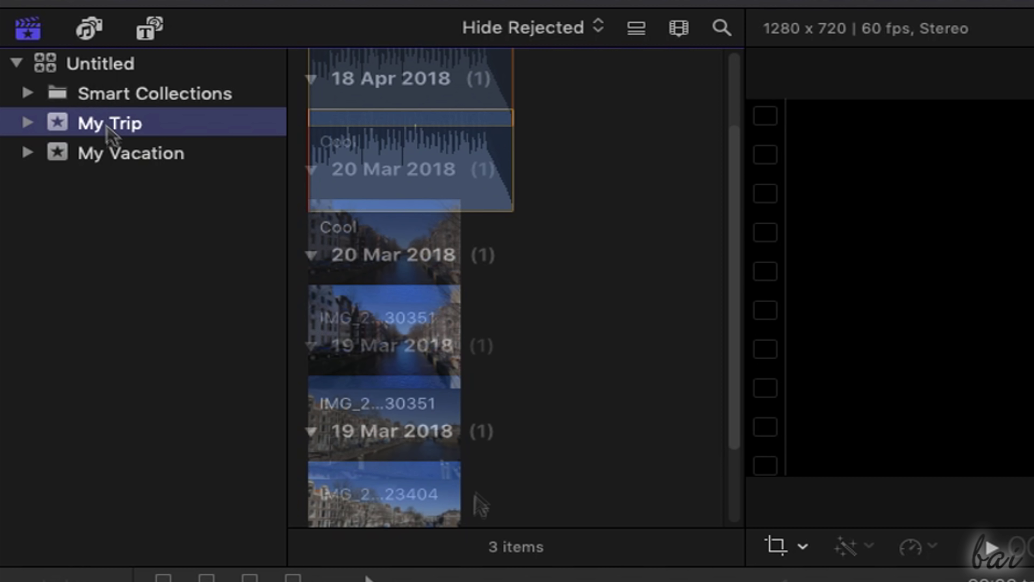
left_click(115, 156)
left_click(104, 127)
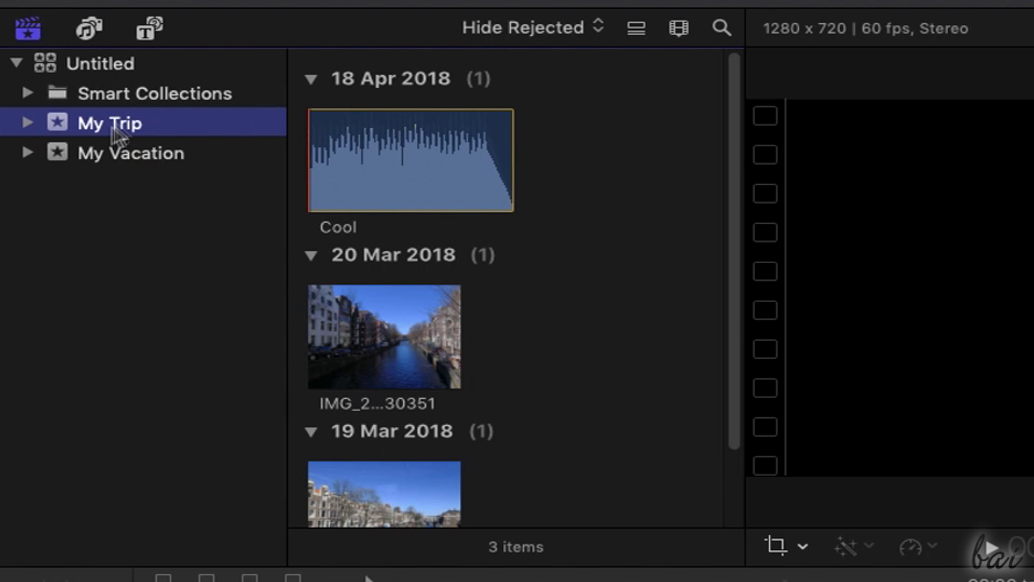
left_click(503, 116)
scroll(575, 245, "down", 3)
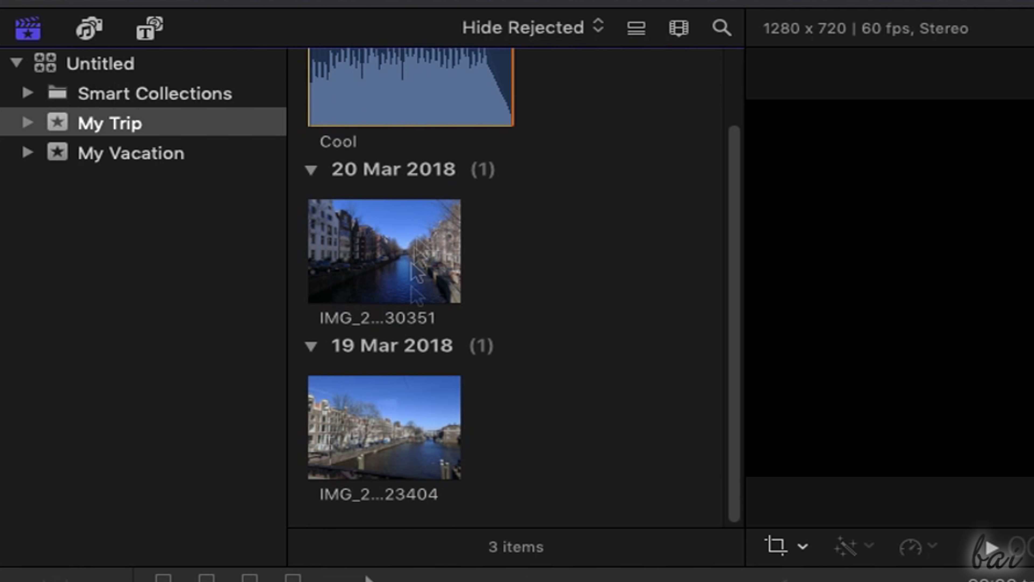
left_click(189, 157)
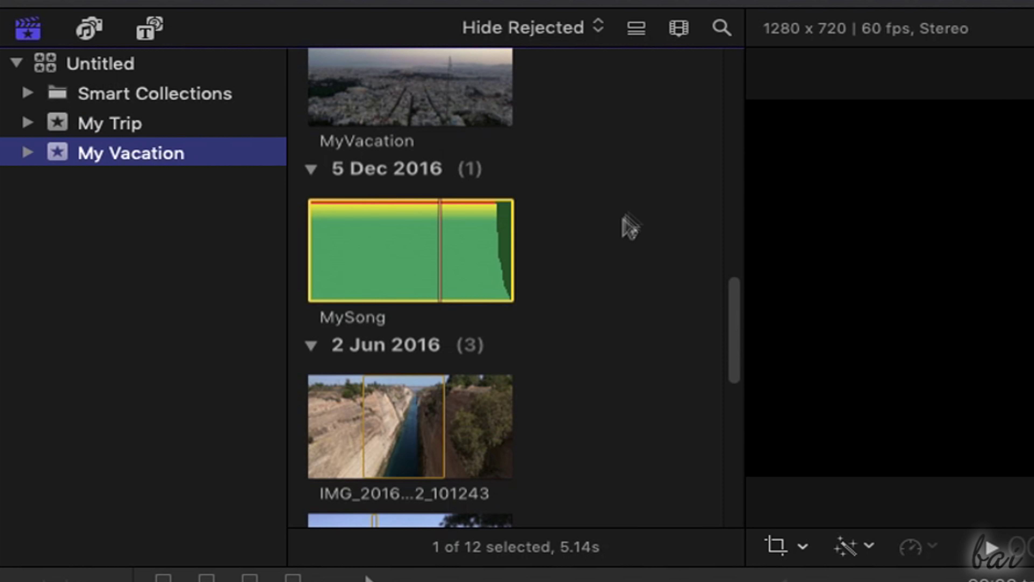
scroll(627, 228, "up", 15)
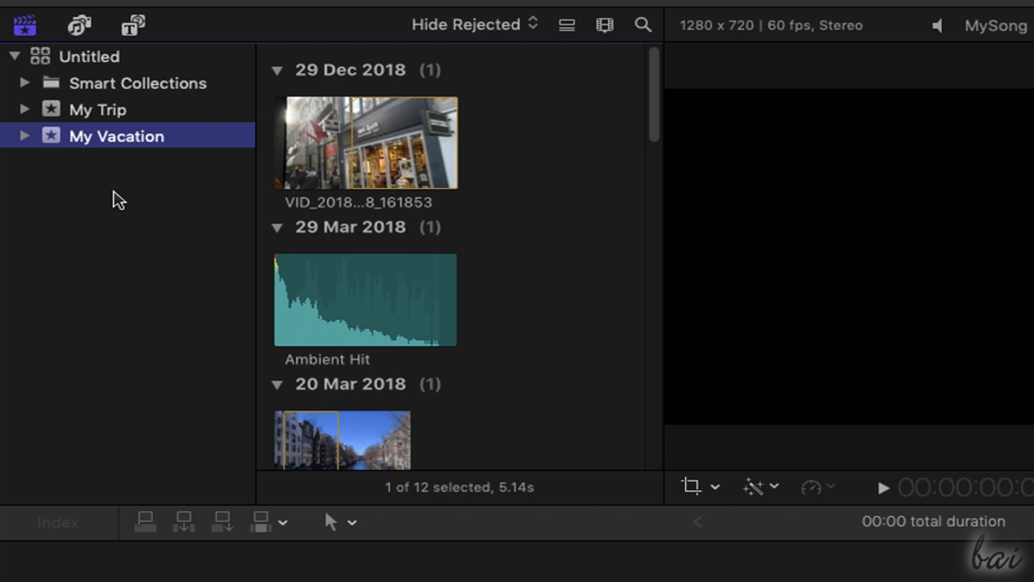
- Create a new event named My Project and drag VID_20180318_161853.mp4 toward it
right_click(114, 205)
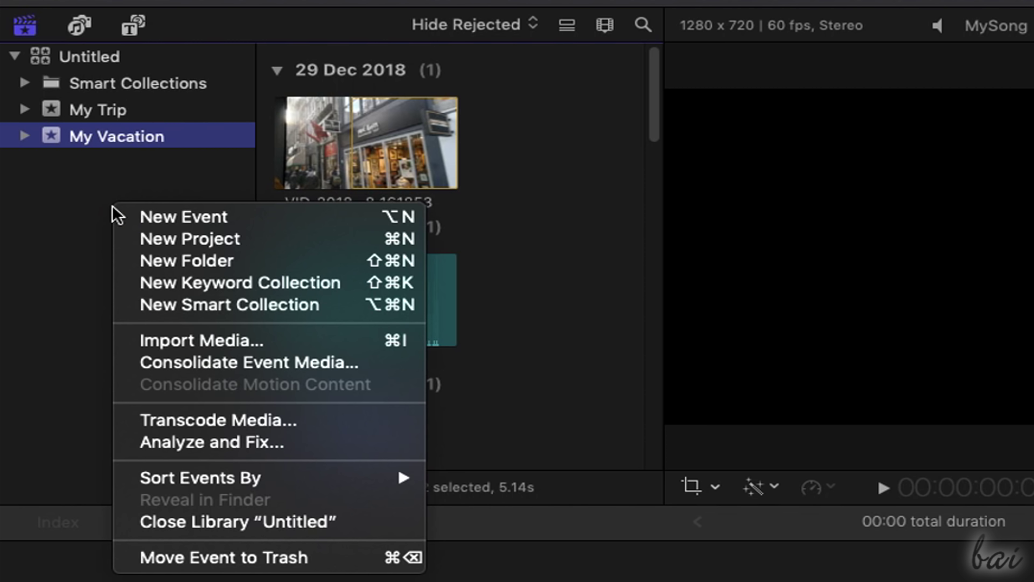
left_click(203, 217)
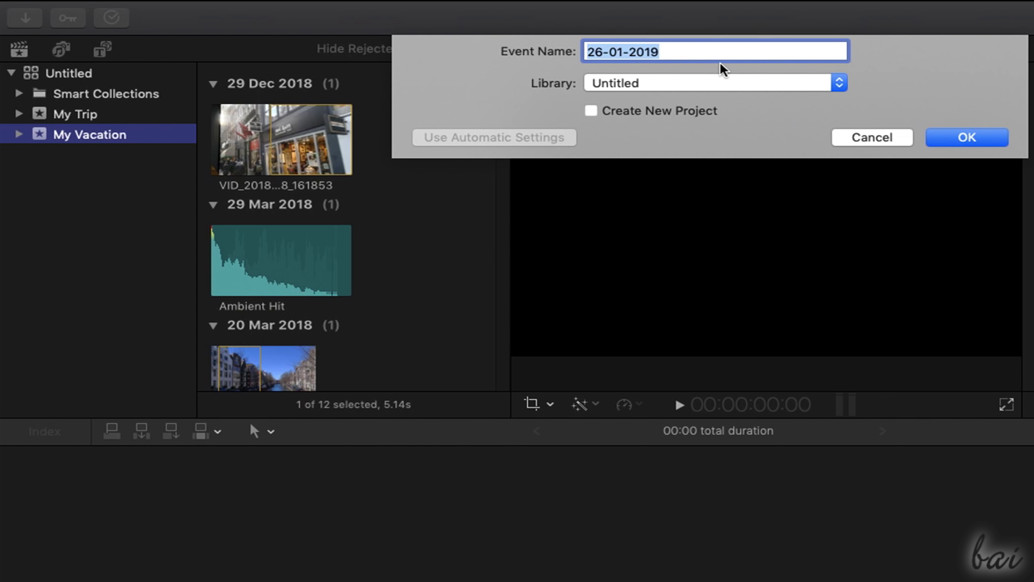
type("My Project")
left_click(949, 138)
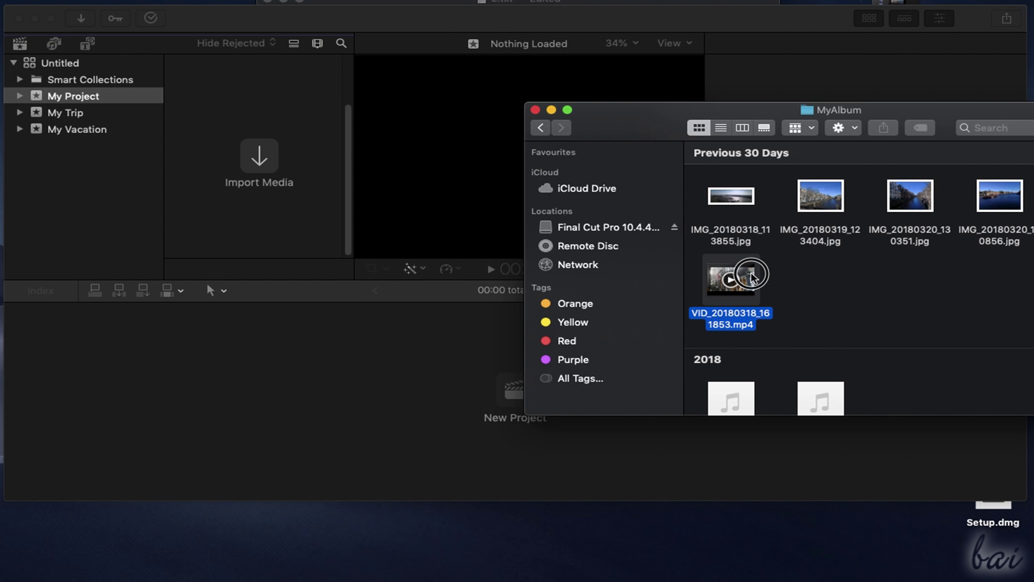
left_click_drag(751, 277, 282, 123)
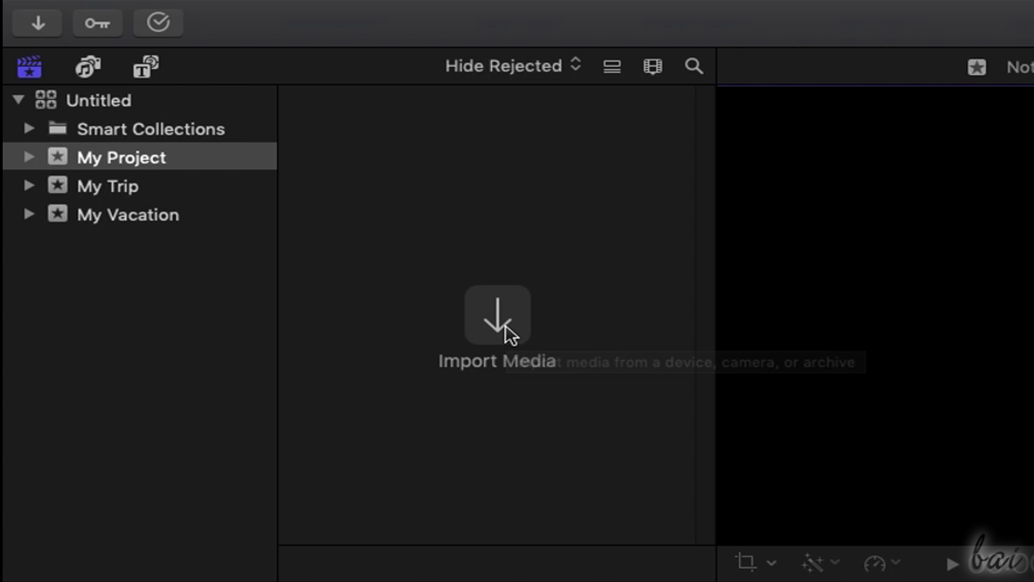
- In the Import window, browse camera, Final Cut Pro volume, Macintosh HD, then Desktop sources
left_click(42, 23)
left_click(91, 59)
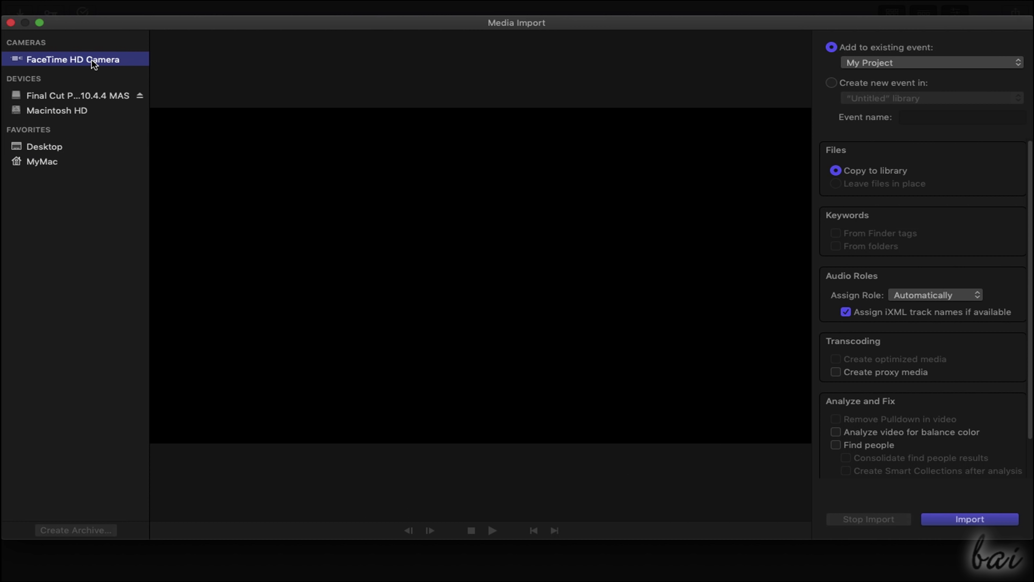
left_click(71, 96)
left_click(73, 111)
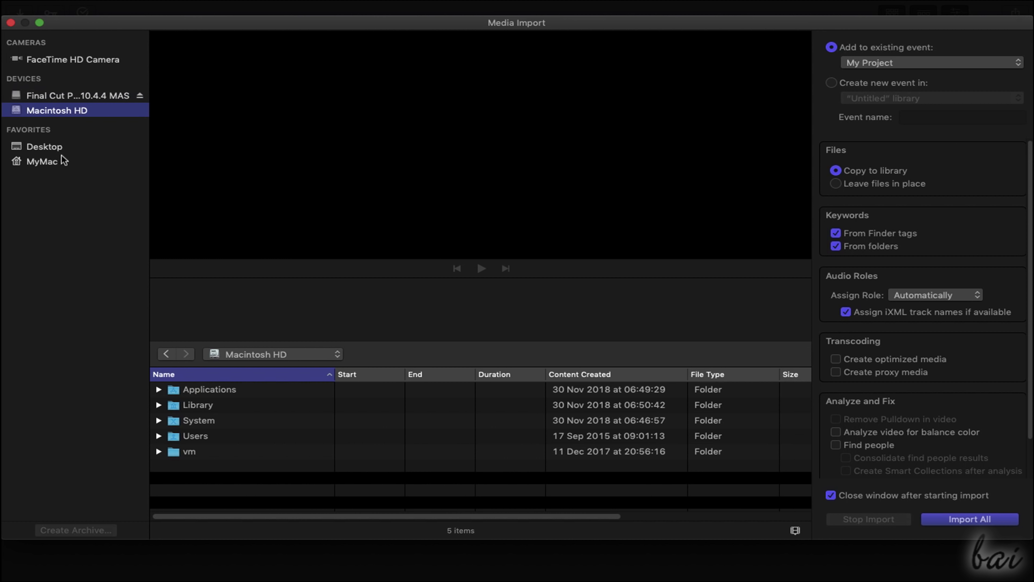
left_click(57, 148)
scroll(278, 423, "down", 5)
- Select the street video, panorama and canal photos and import them into My Project
left_click(279, 466)
scroll(281, 462, "down", 1)
left_click(289, 431)
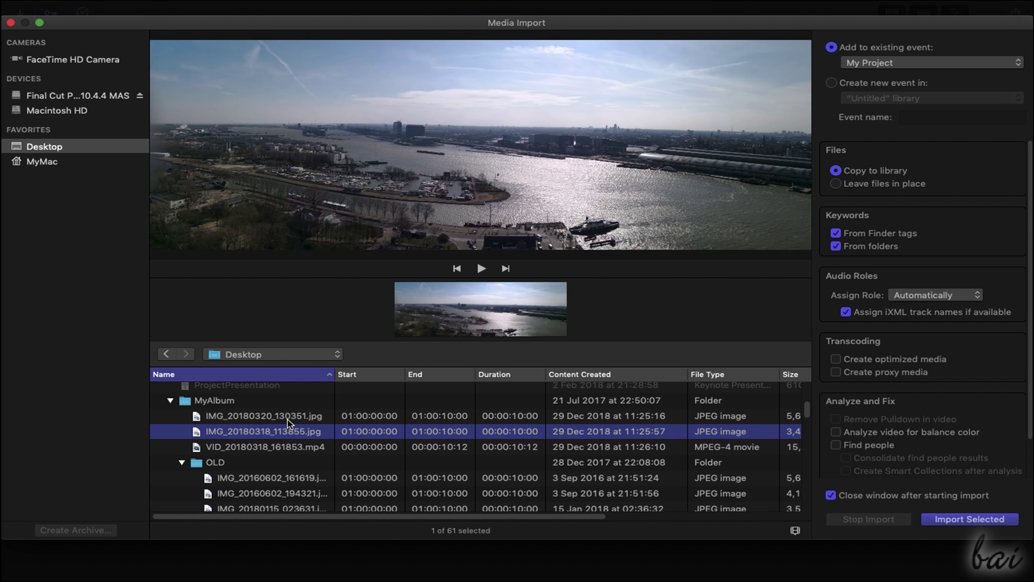
left_click(285, 417)
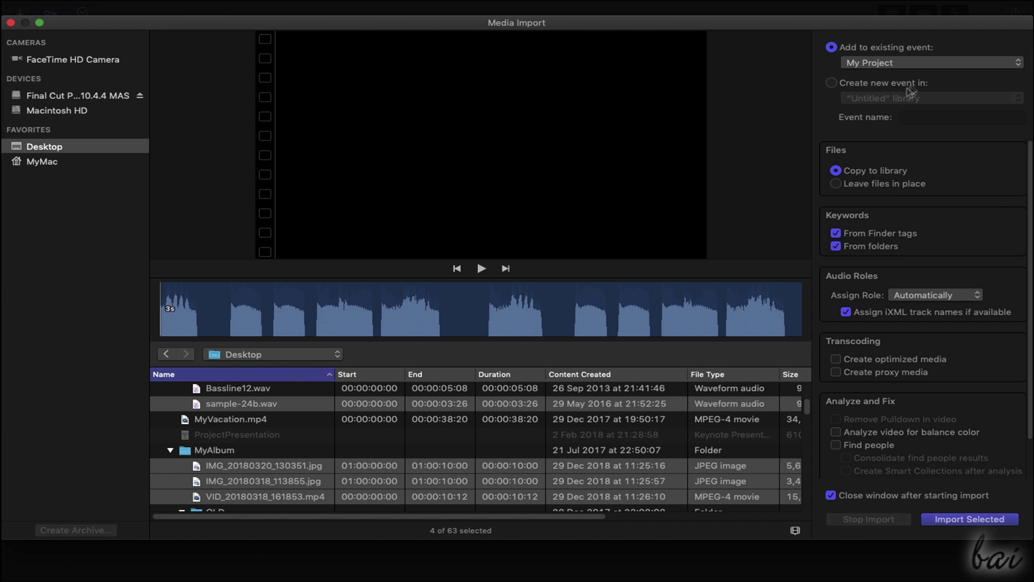
left_click(914, 63)
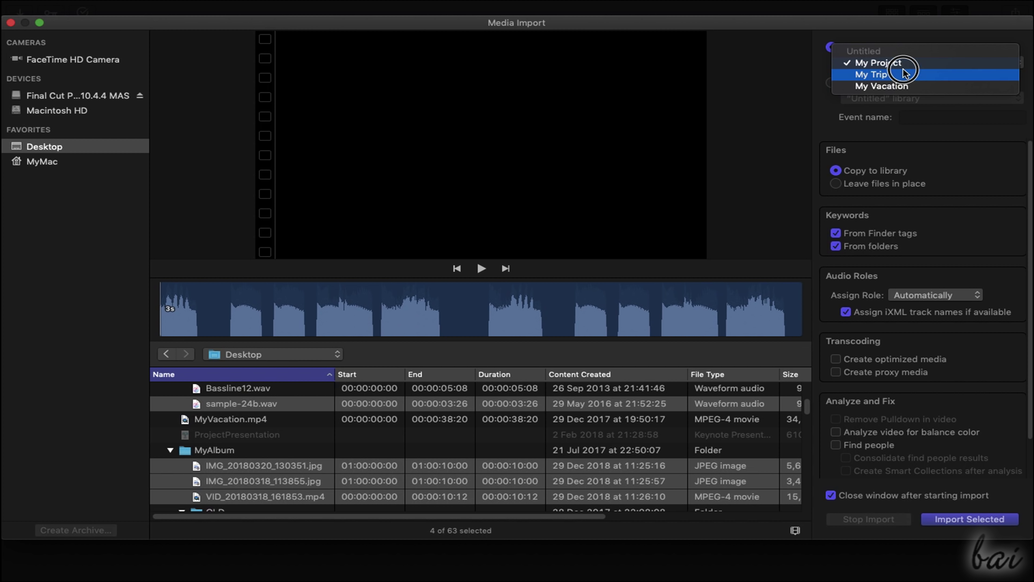
left_click(912, 63)
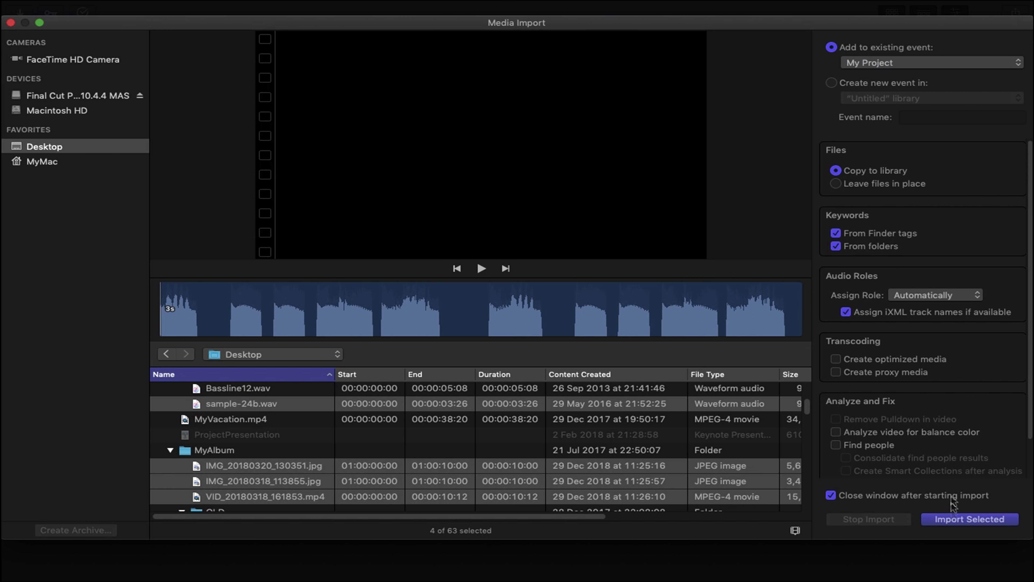
left_click(970, 519)
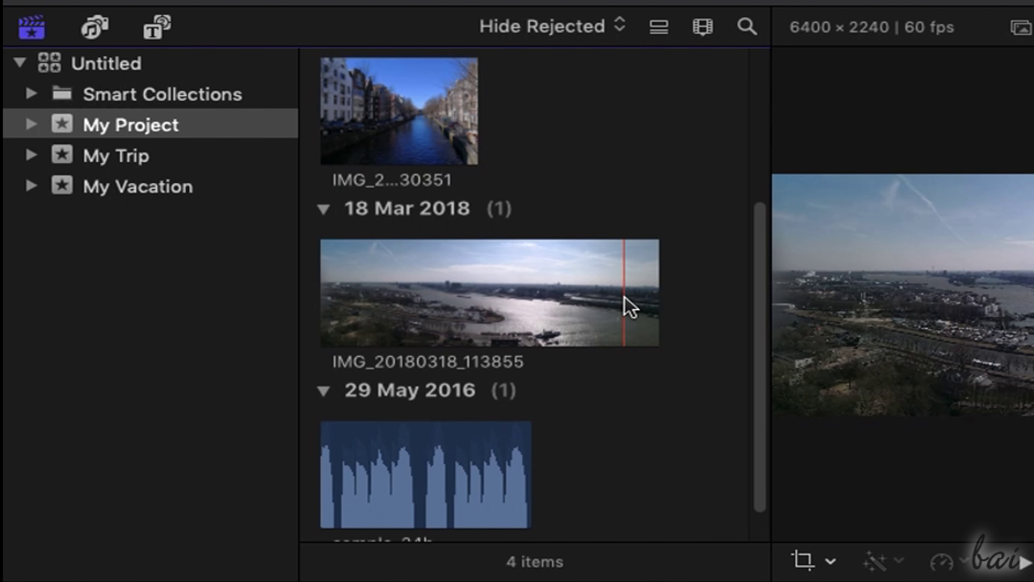
- View the library's Smart Collections, expand and collapse them, then show My Trip's contents
scroll(623, 302, "up", 5)
left_click(237, 93)
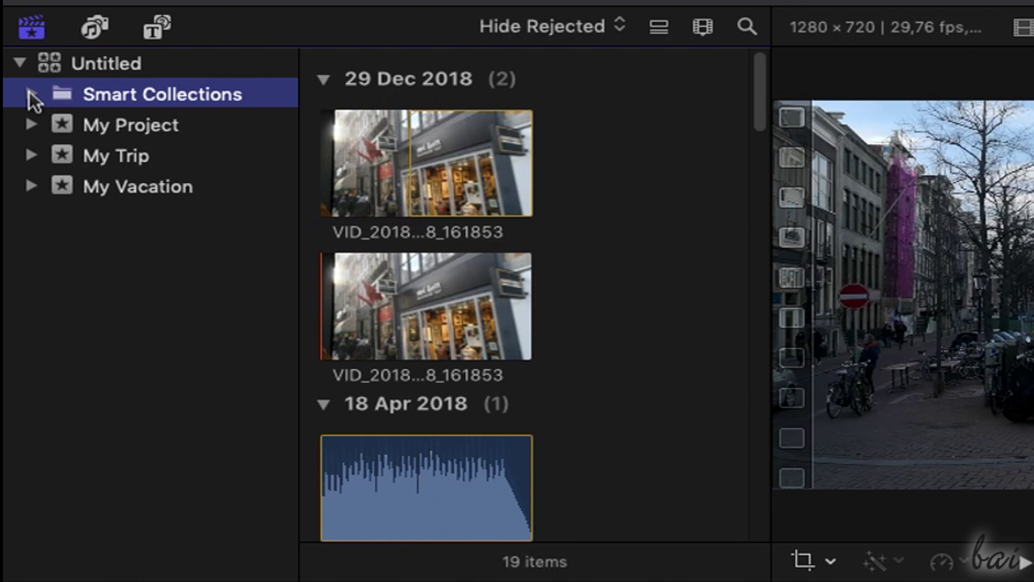
left_click(31, 94)
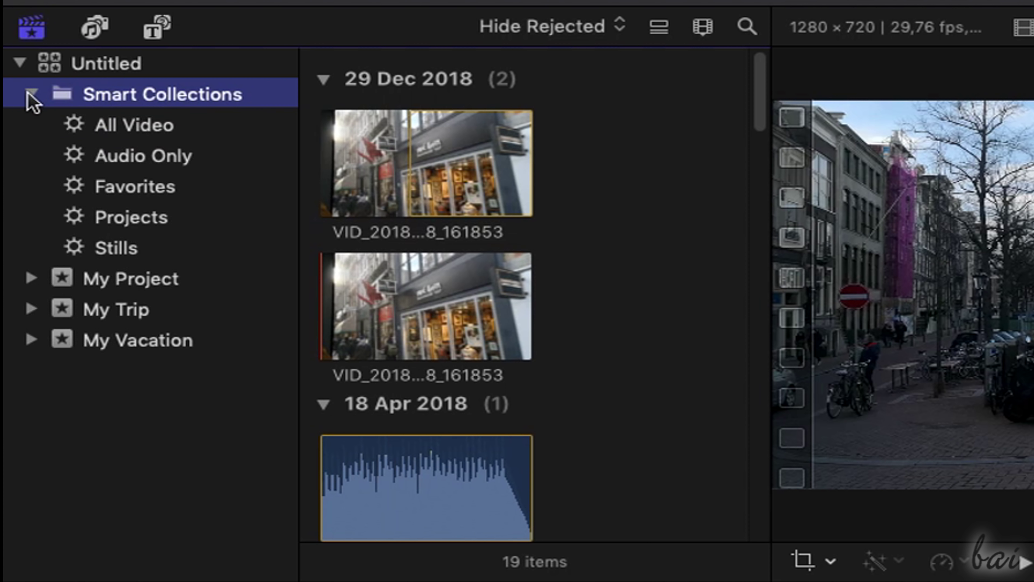
left_click(31, 95)
left_click(137, 152)
- Move the My Vacation event to the Trash and confirm the deletion
left_click(130, 189)
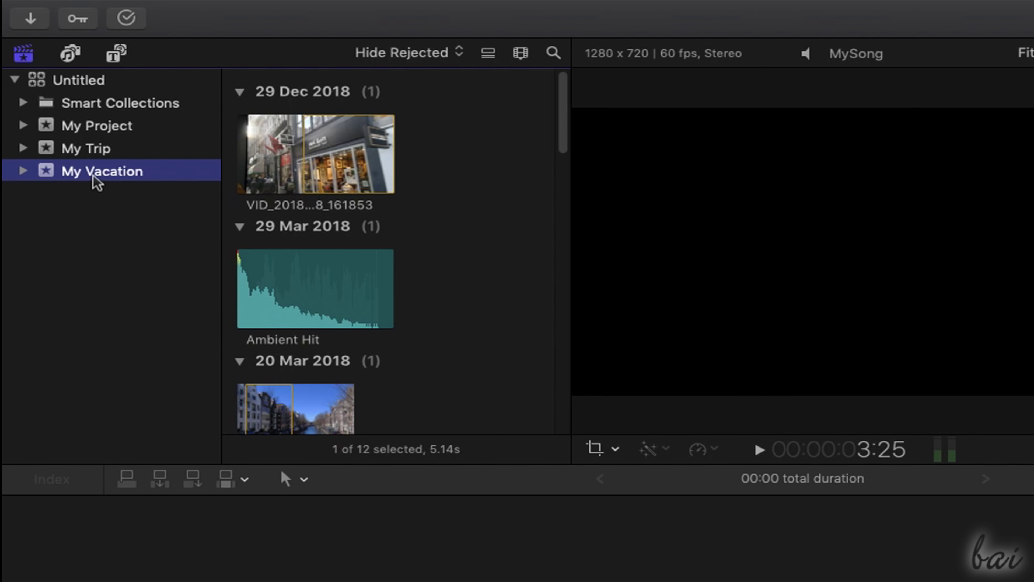
right_click(116, 176)
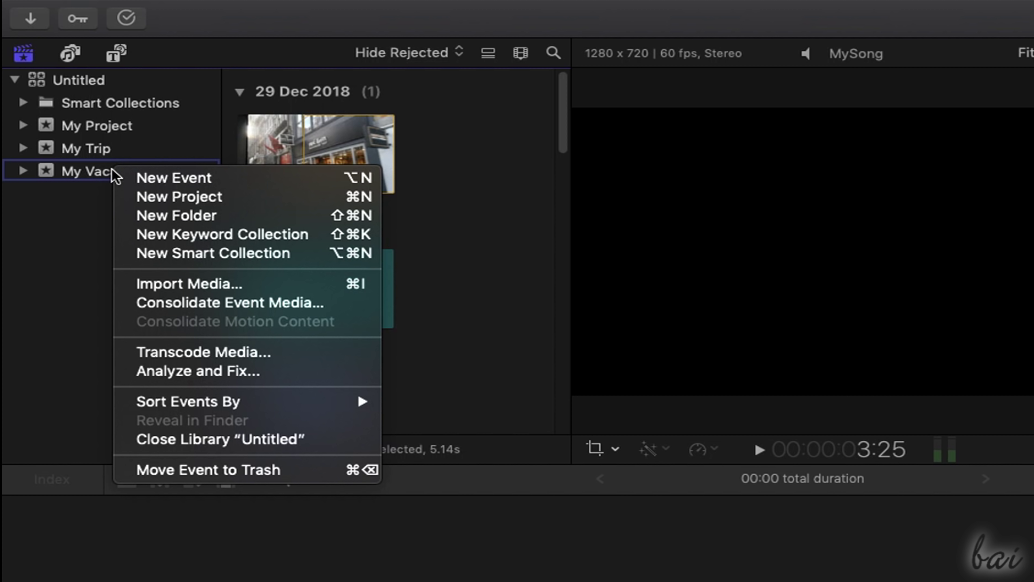
left_click(275, 471)
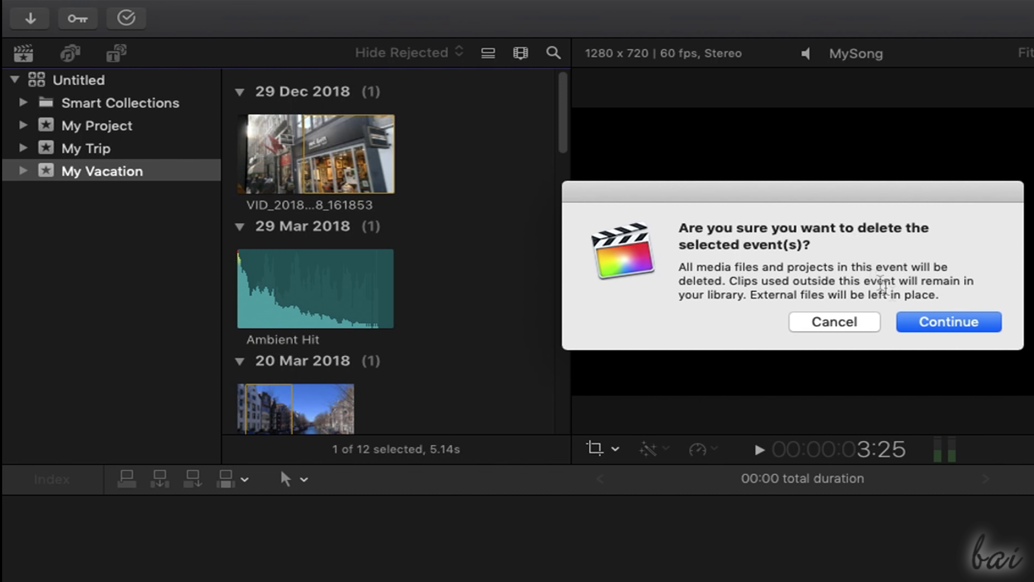
left_click(935, 325)
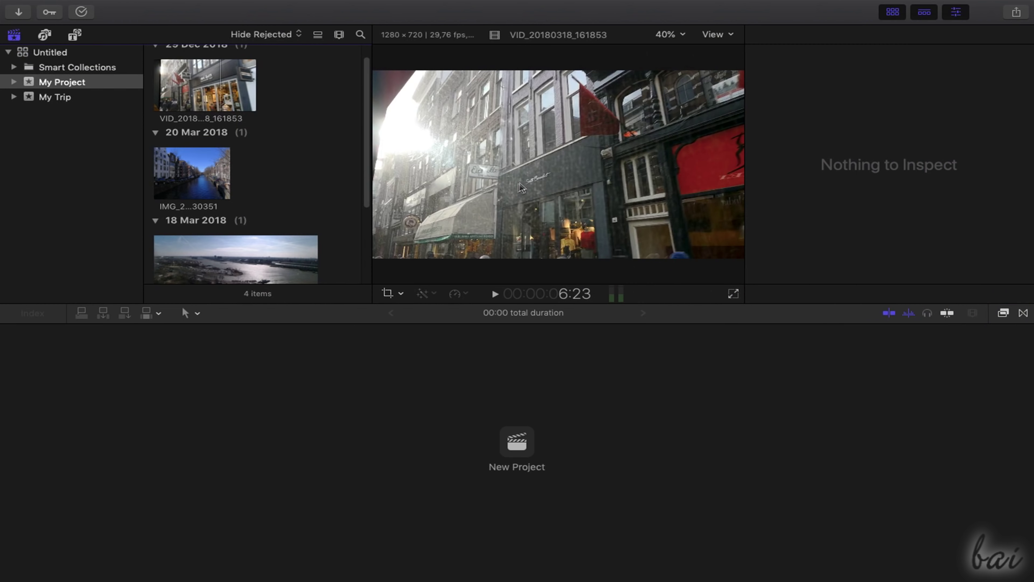
- Start a new project named MyProject in the My Project event
left_click(519, 446)
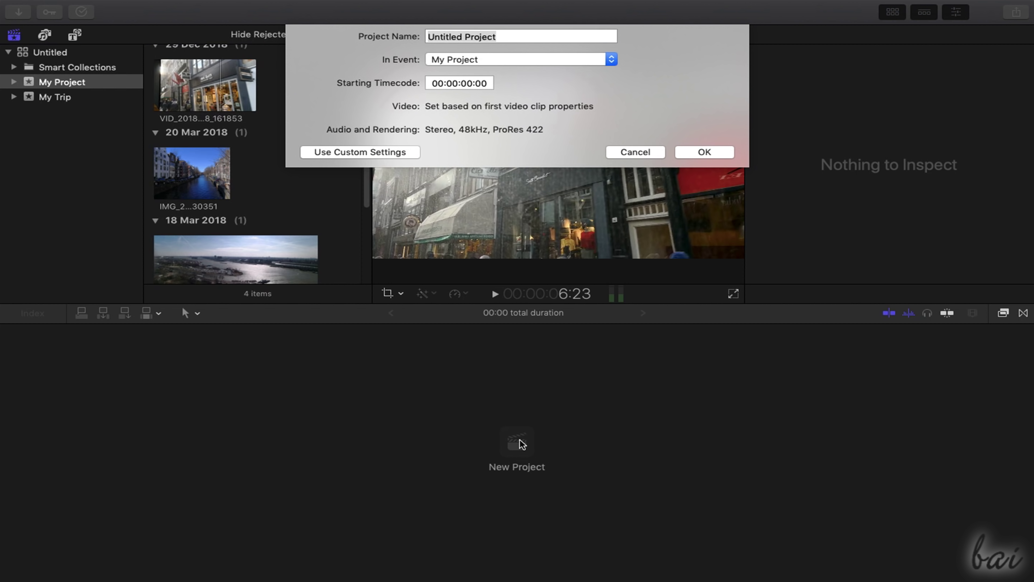
left_click(635, 152)
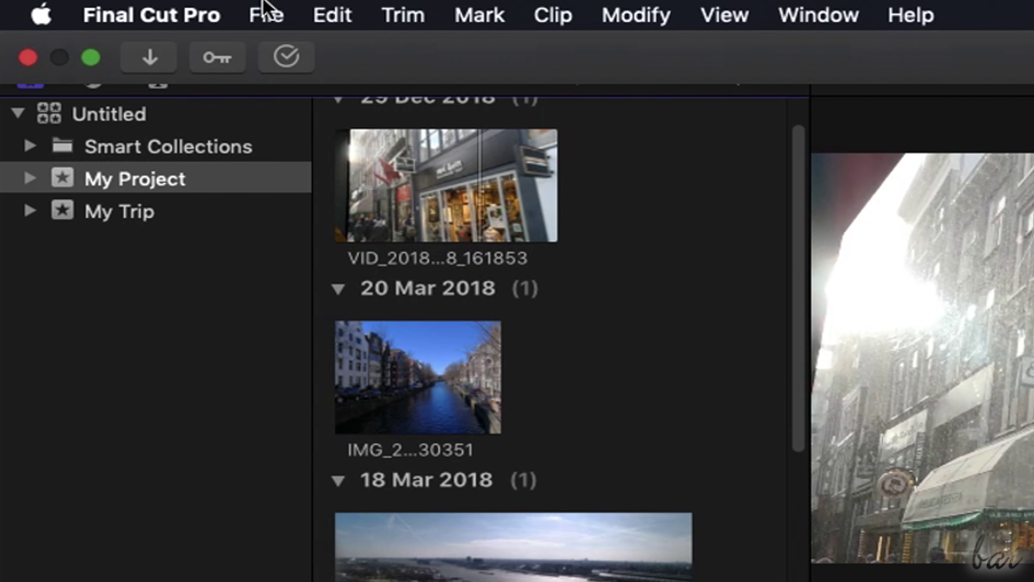
left_click(265, 11)
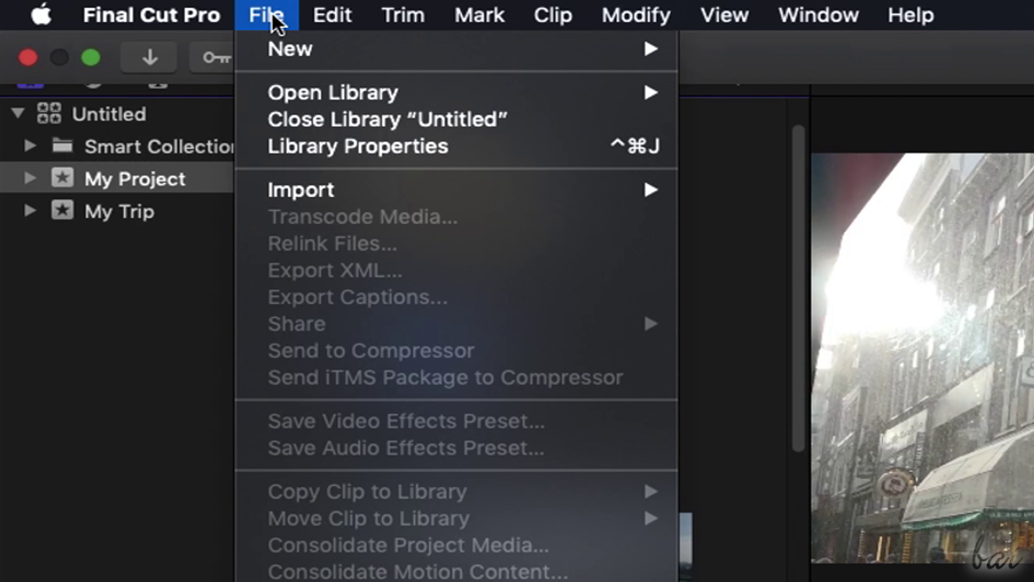
mouse_move(354, 51)
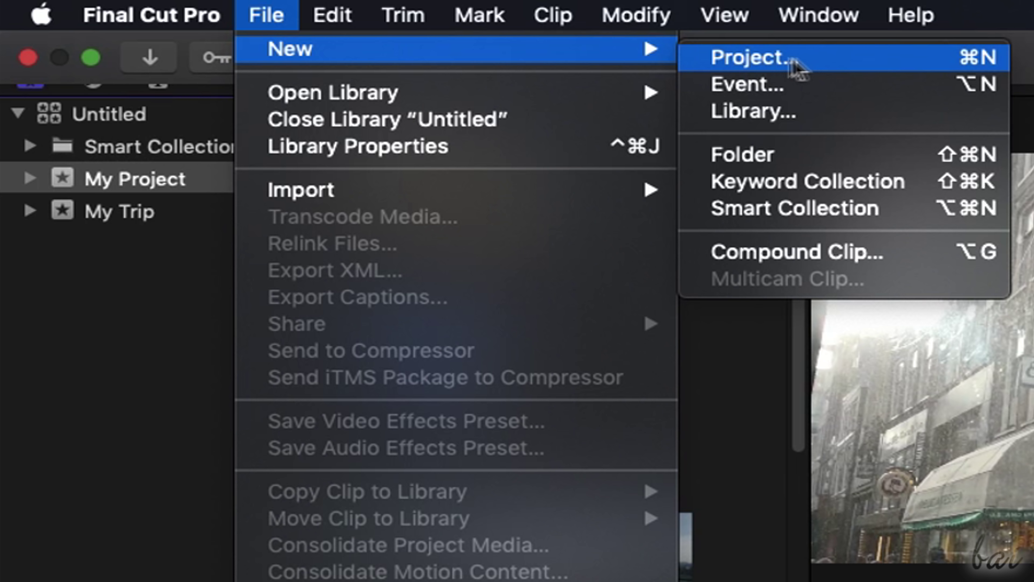
left_click(798, 61)
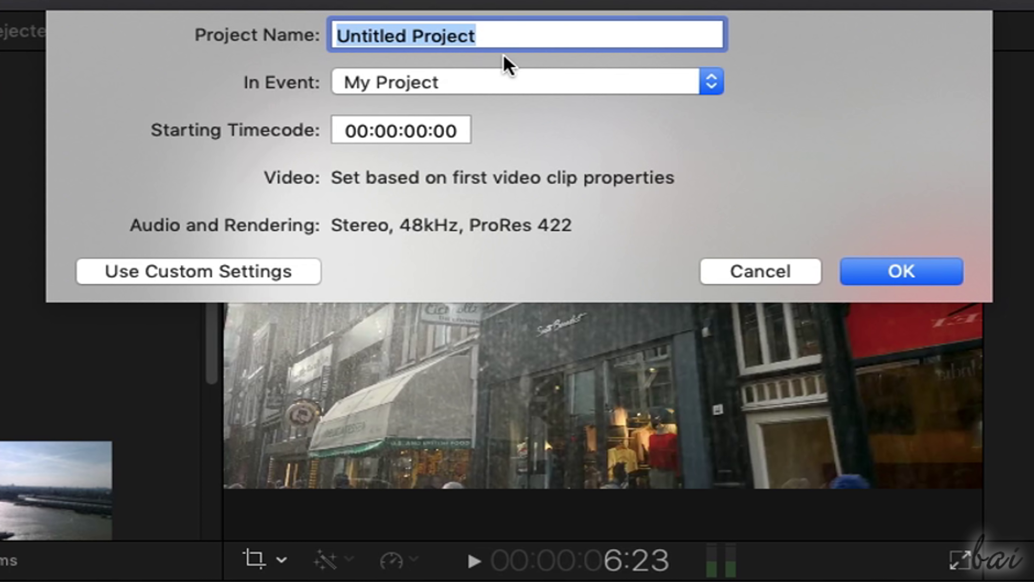
type("MyP")
left_click(434, 81)
left_click(441, 81)
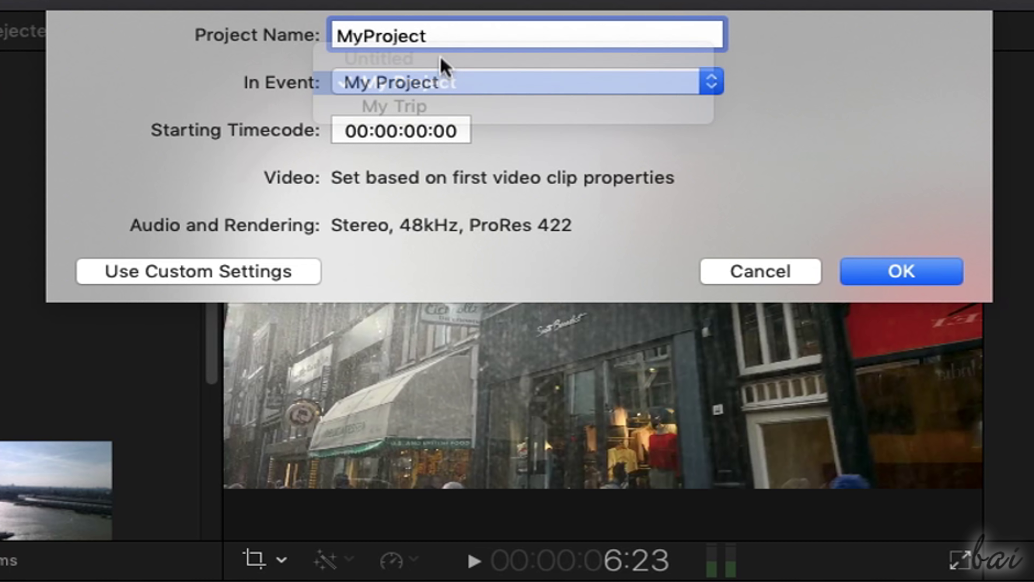
- Use custom settings 720p HD, 1280x720, 23.98p, stereo, 48kHz and create the project
left_click(236, 277)
left_click(513, 179)
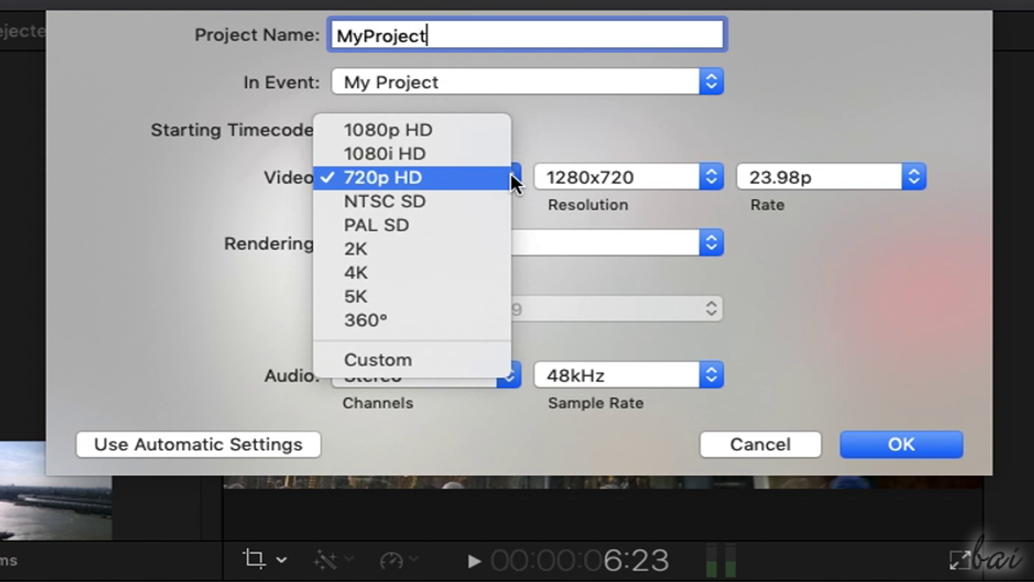
left_click(475, 180)
left_click(674, 179)
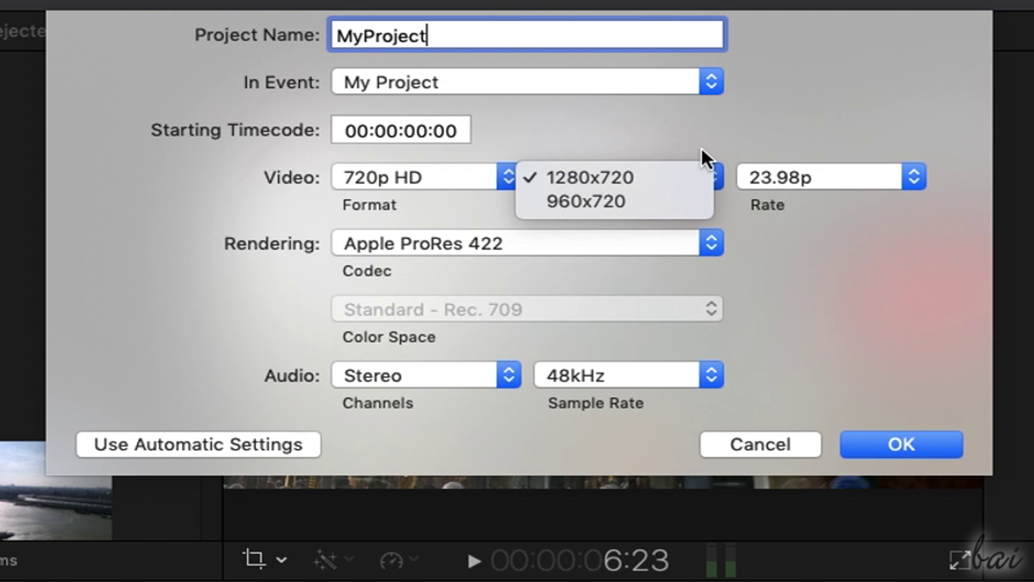
left_click(871, 178)
left_click(511, 375)
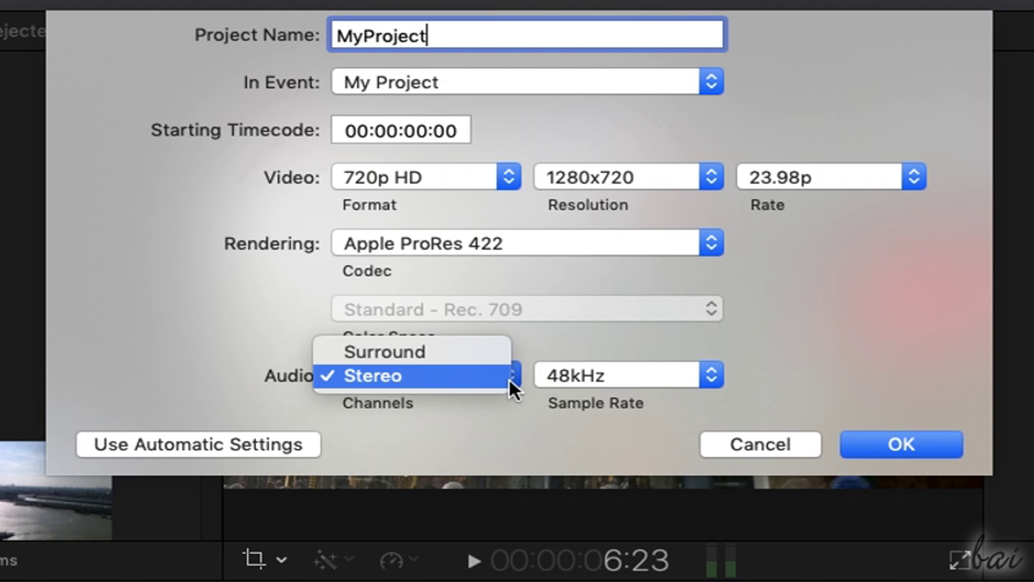
left_click(633, 374)
left_click(632, 374)
left_click(835, 399)
left_click(890, 432)
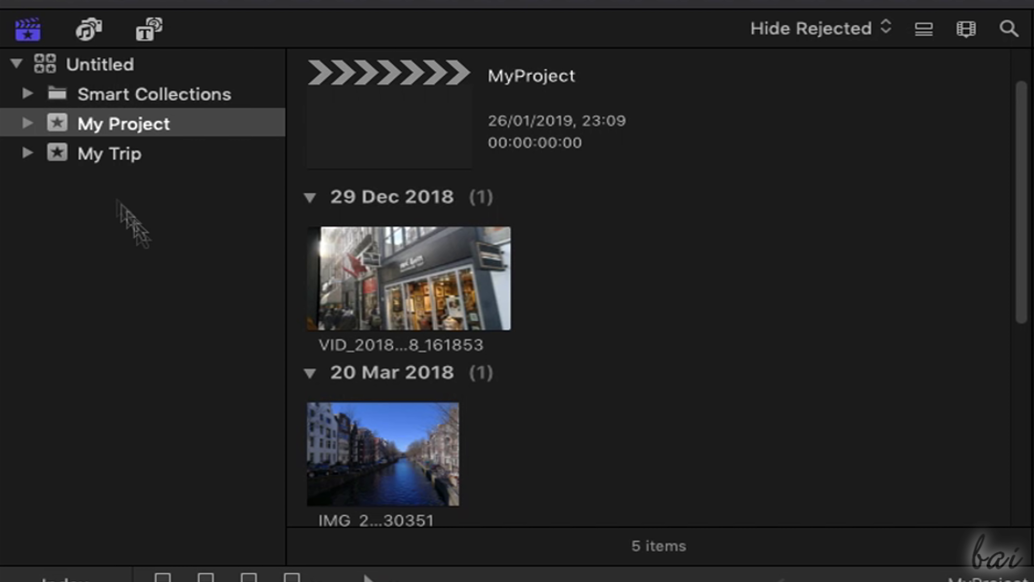
- Filter to the library's Projects, open My Trip Project, and toggle back and forth with MyProject
left_click(28, 93)
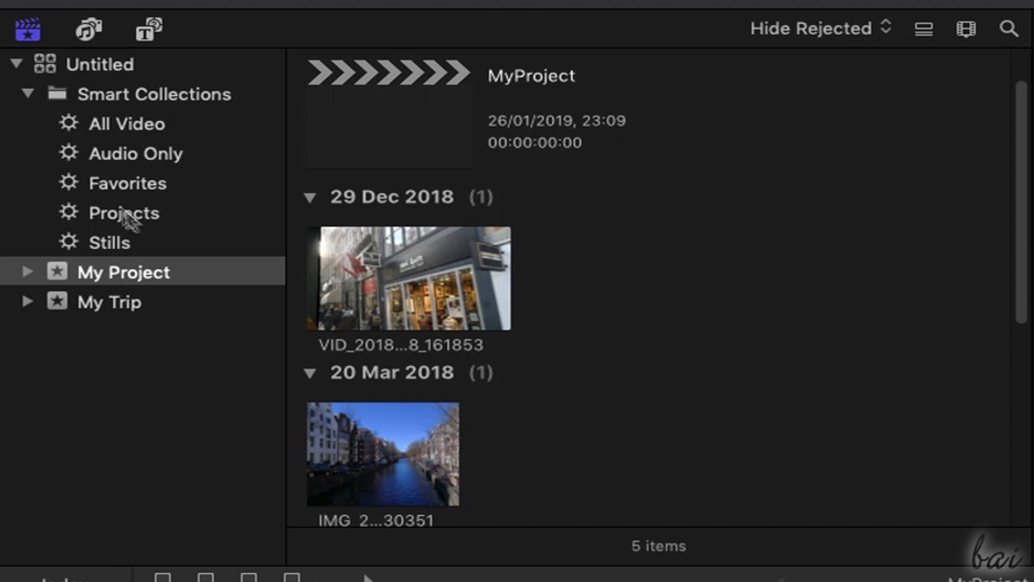
left_click(135, 224)
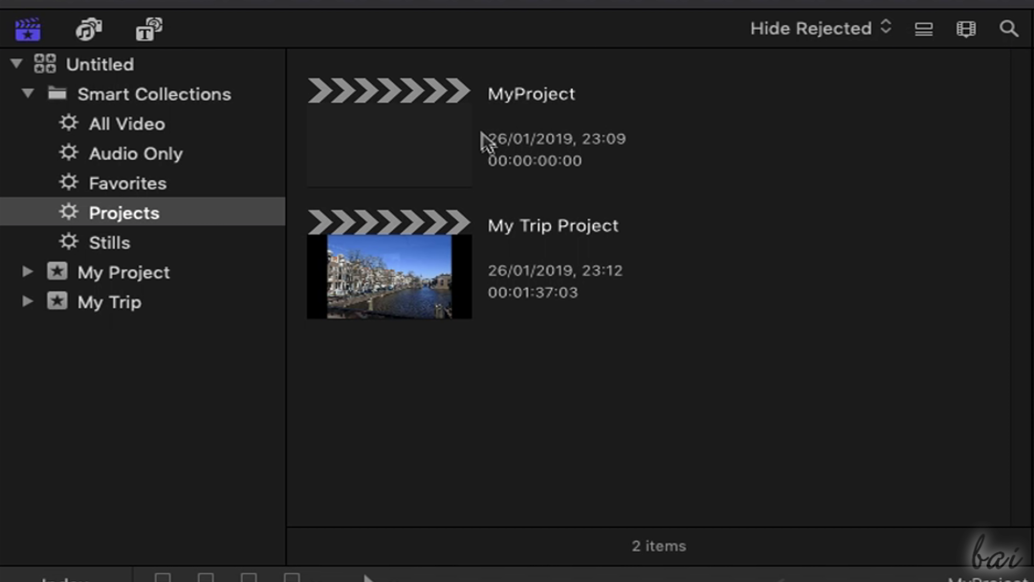
left_click(410, 140)
left_click(419, 249)
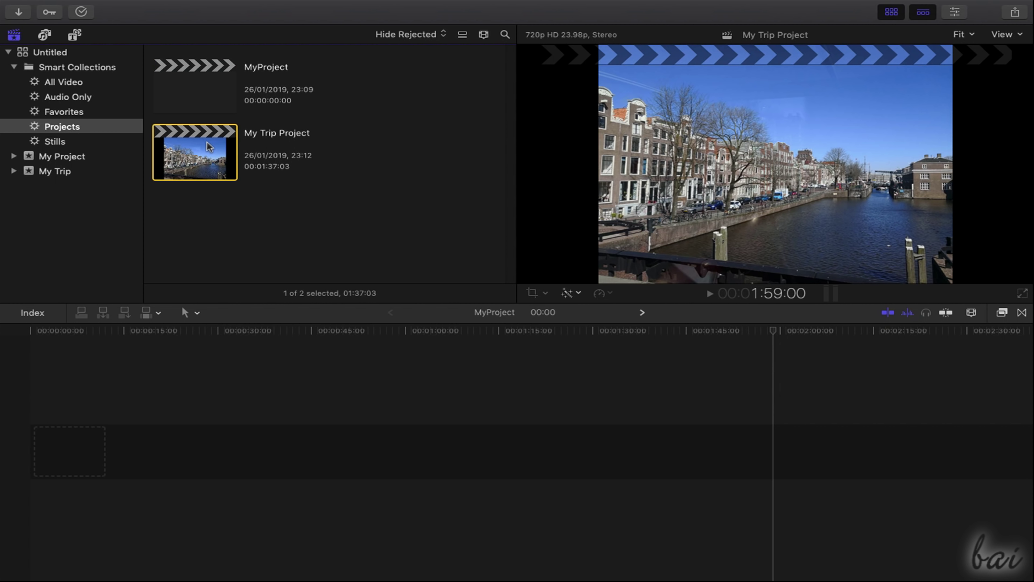
double_click(204, 154)
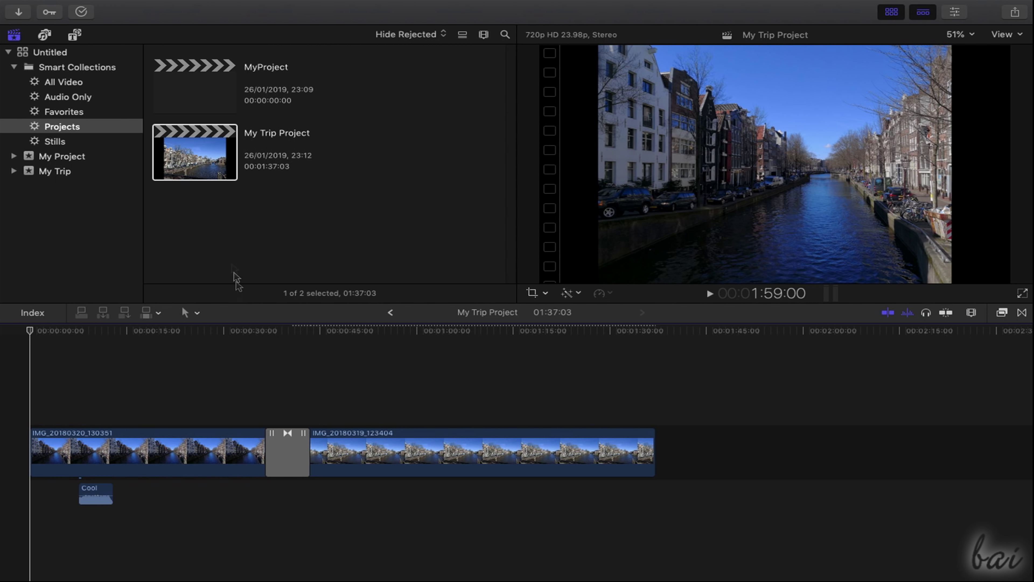
left_click(391, 313)
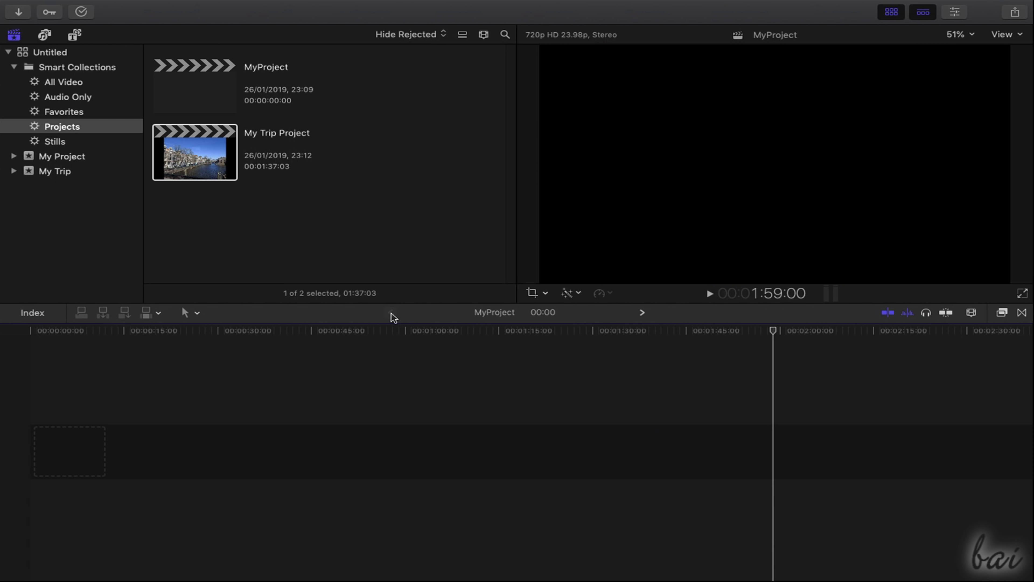
left_click(642, 315)
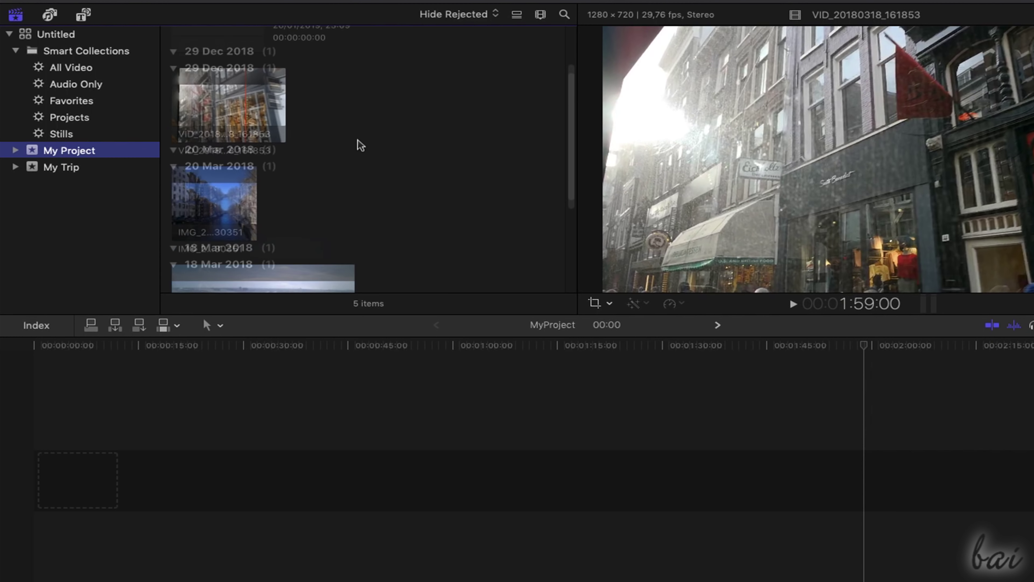
- Place the street video clip into the empty MyProject timeline
scroll(319, 150, "down", 3)
scroll(319, 150, "up", 5)
left_click(229, 140)
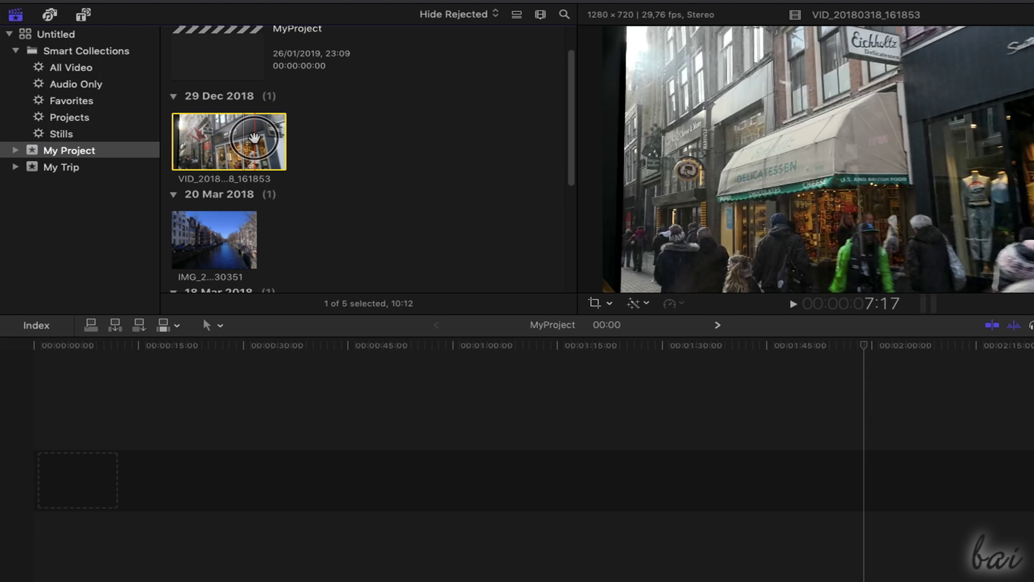
left_click_drag(230, 140, 37, 481)
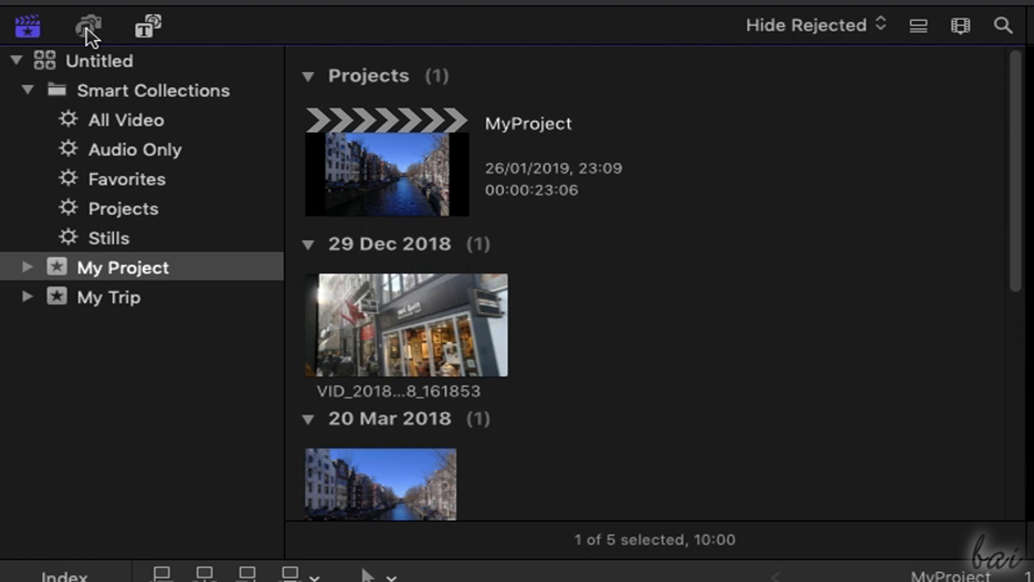
- Browse Sound Effects (previewing Alarm), the iTunes library and the GarageBand library
left_click(87, 30)
left_click(601, 173)
scroll(529, 249, "down", 10)
left_click(109, 93)
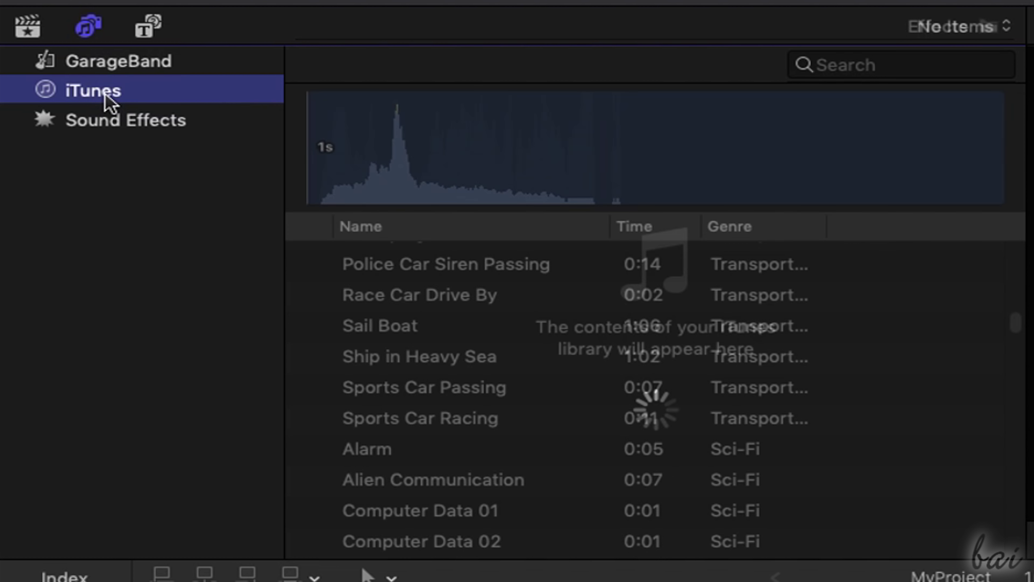
left_click(120, 68)
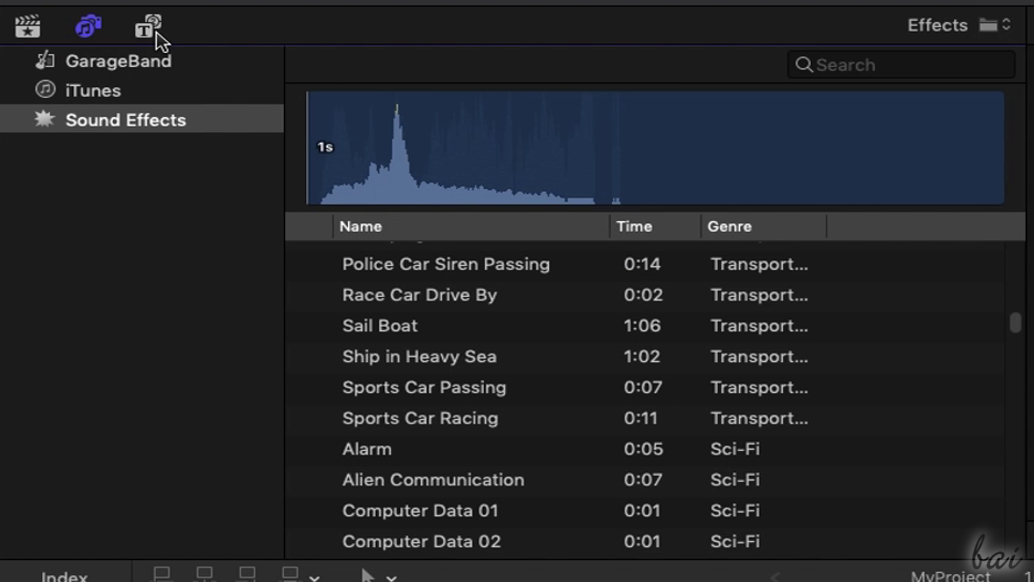
- Bring up the Titles and Generators browser and scroll through the installed generators
left_click(156, 33)
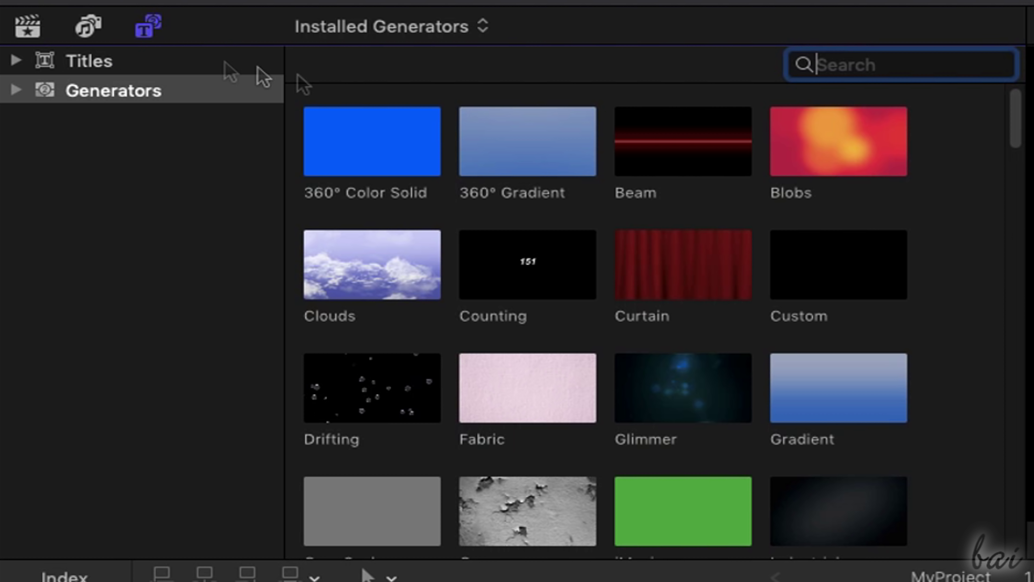
scroll(504, 255, "down", 6)
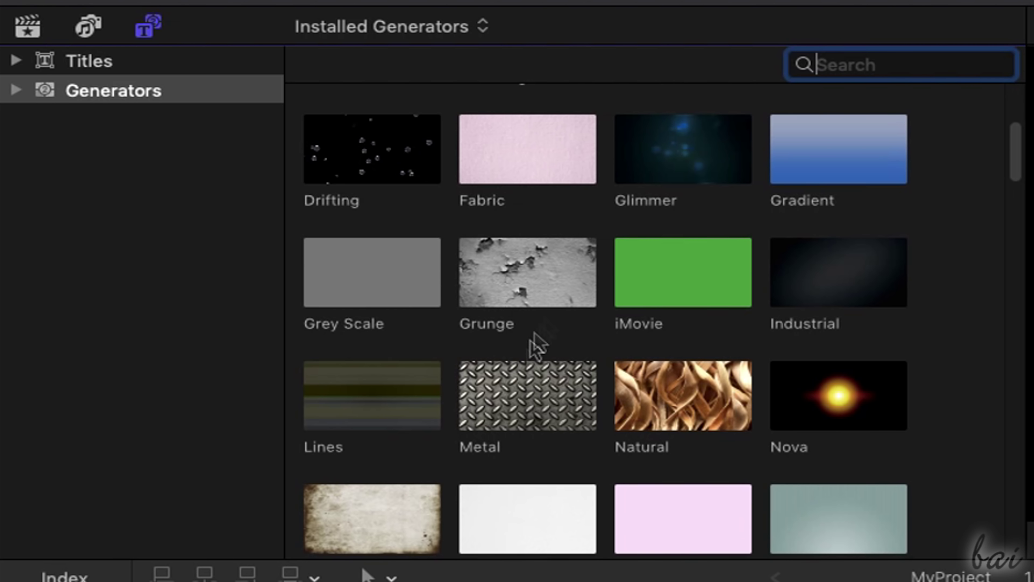
scroll(734, 438, "down", 3)
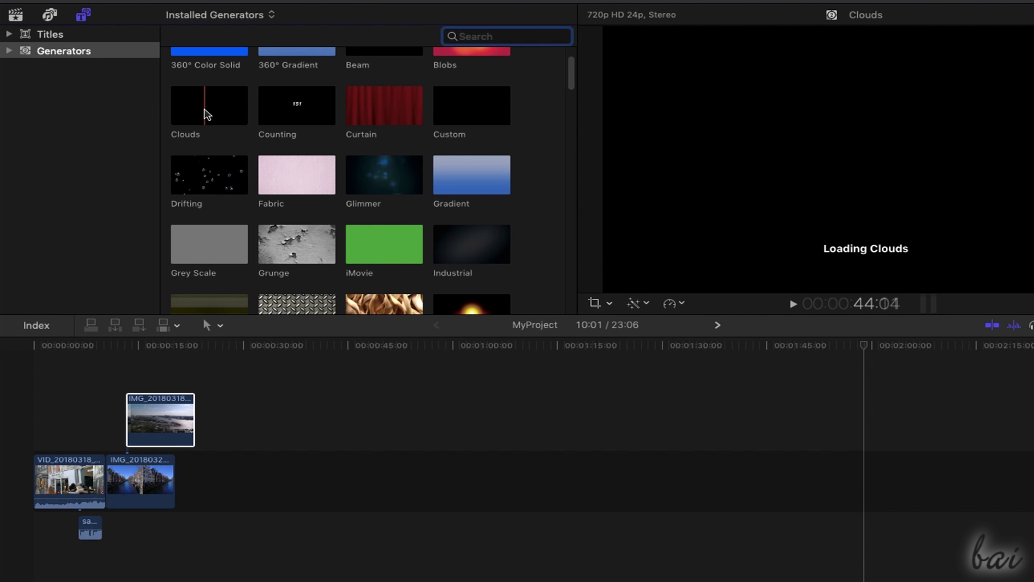
- Add the Clouds generator after the canal clip and adjust VID_20180318_161853's audio volume
left_click(214, 112)
left_click_drag(215, 112, 207, 472)
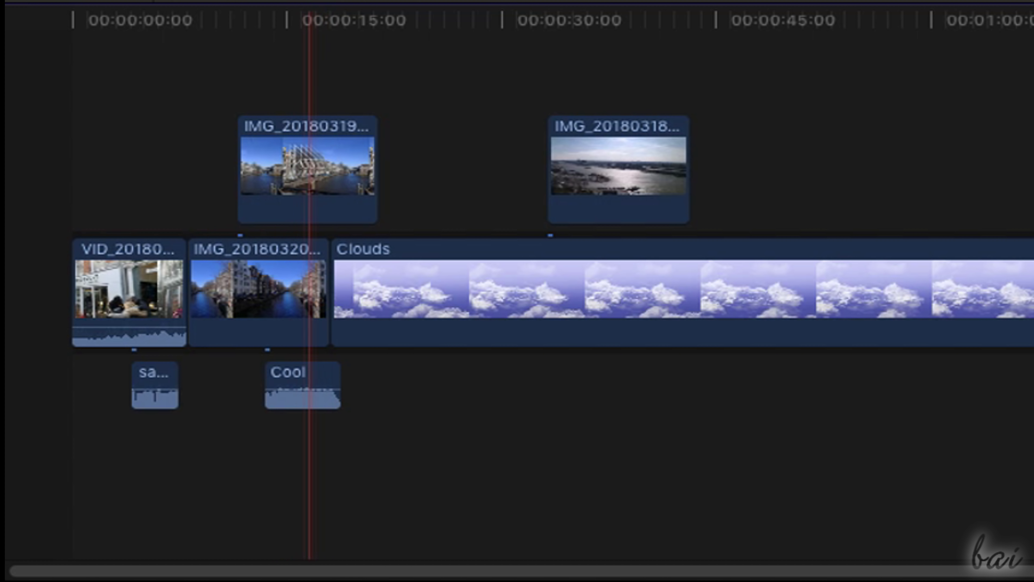
left_click(135, 286)
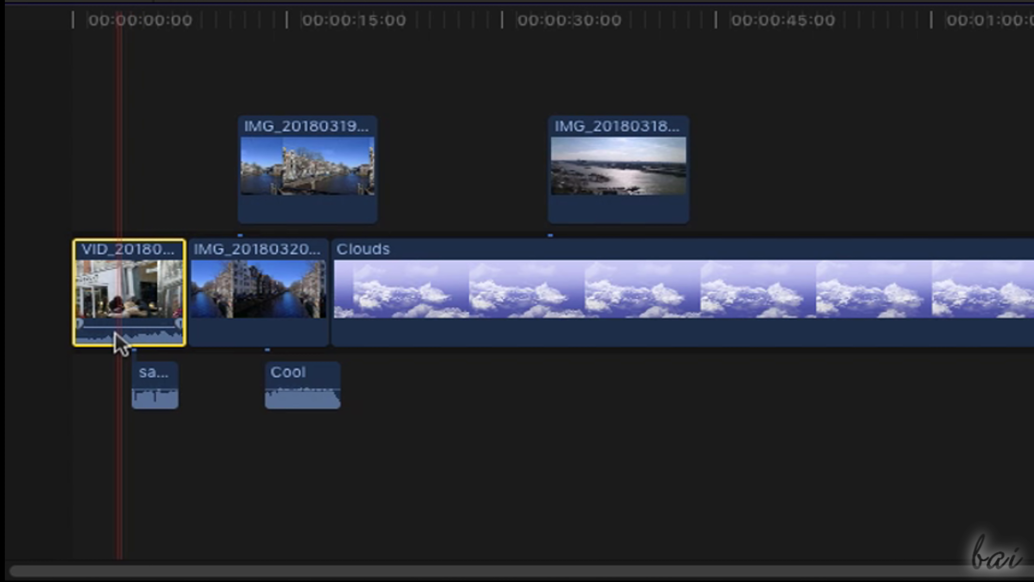
left_click_drag(112, 327, 165, 325)
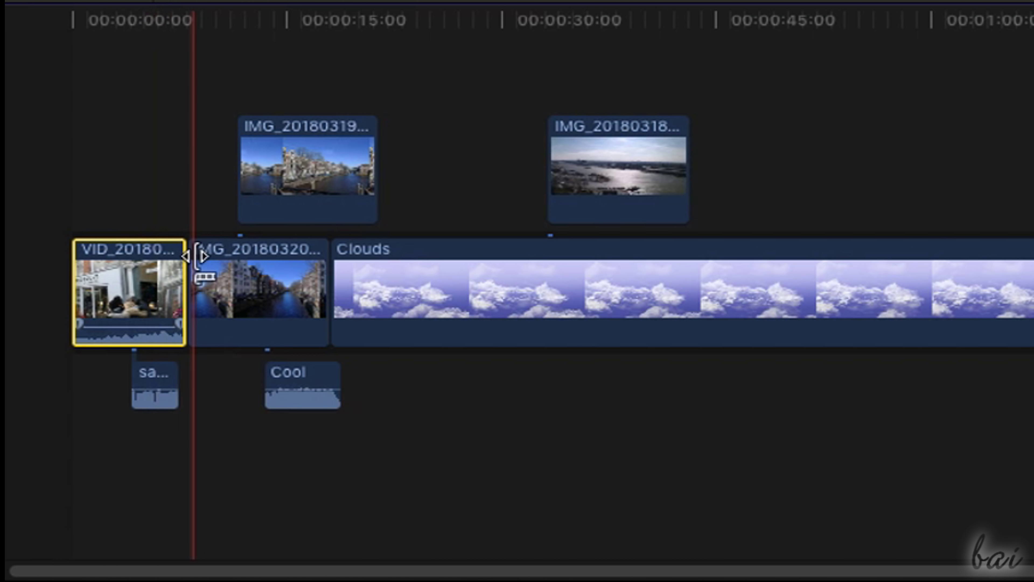
- Inspect the IMG_20180320_130351, sample-24b and Cool clips in the timeline
left_click(313, 330)
left_click(313, 376)
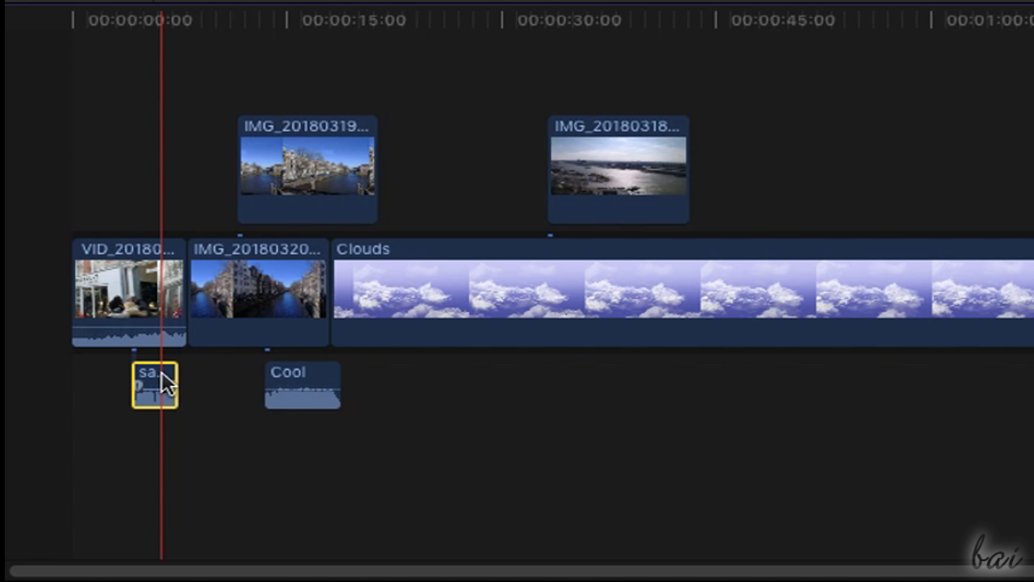
left_click(312, 394)
- Assign the Music audio role to the Cool clip
right_click(317, 385)
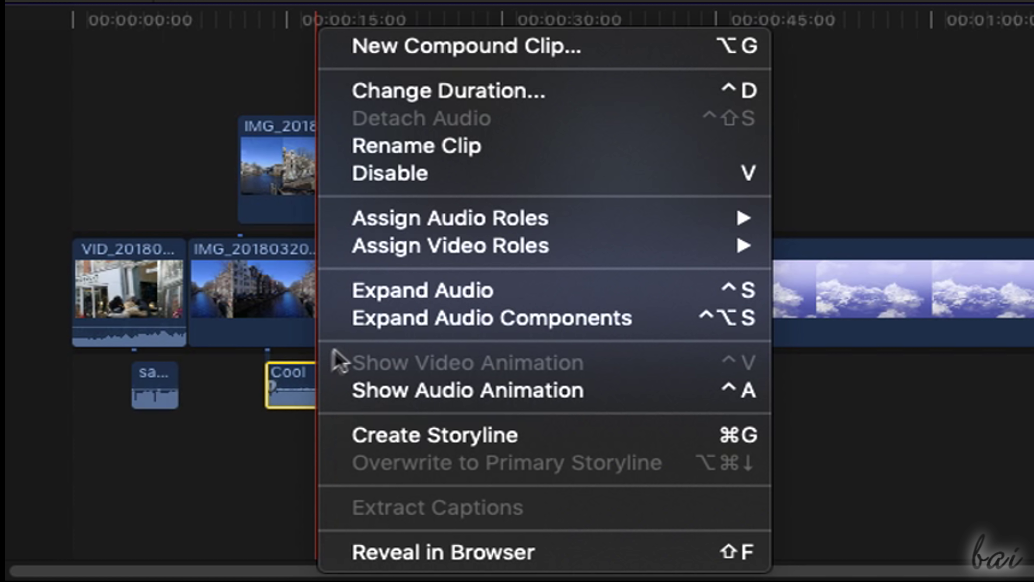
mouse_move(476, 220)
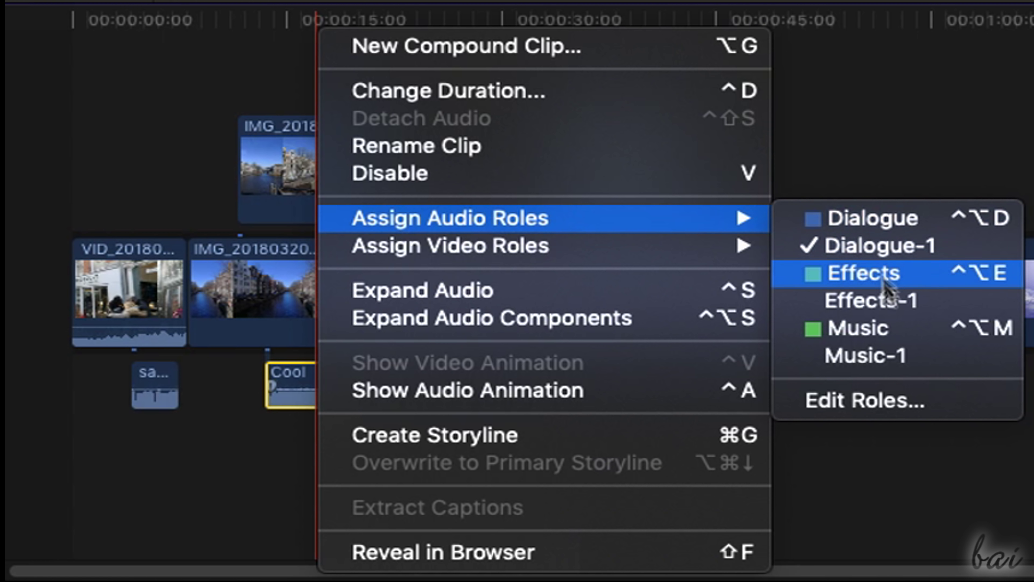
left_click(832, 335)
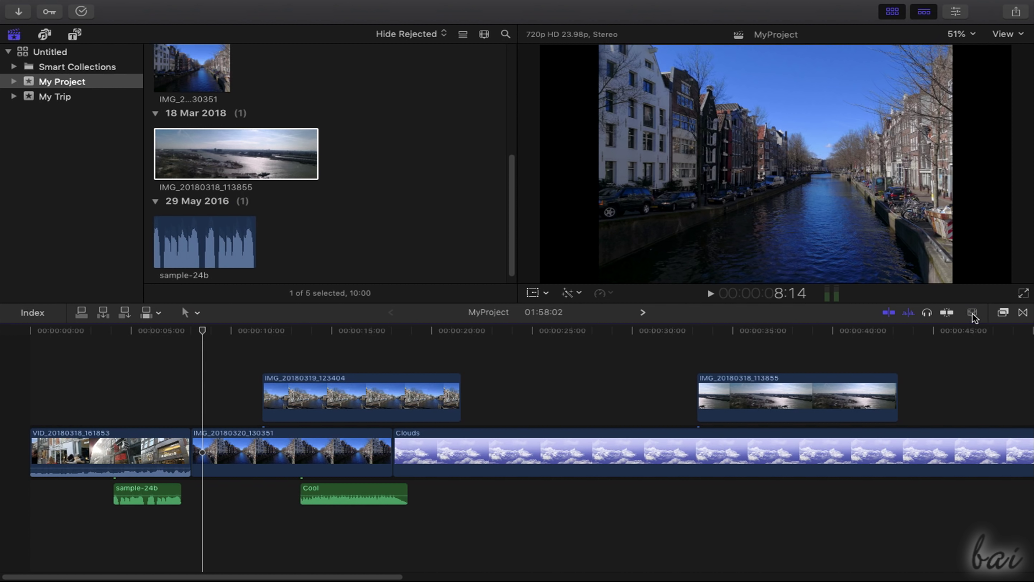
- Show smaller filmstrips with larger waveforms and make the timeline clips taller
left_click(972, 312)
left_click(917, 374)
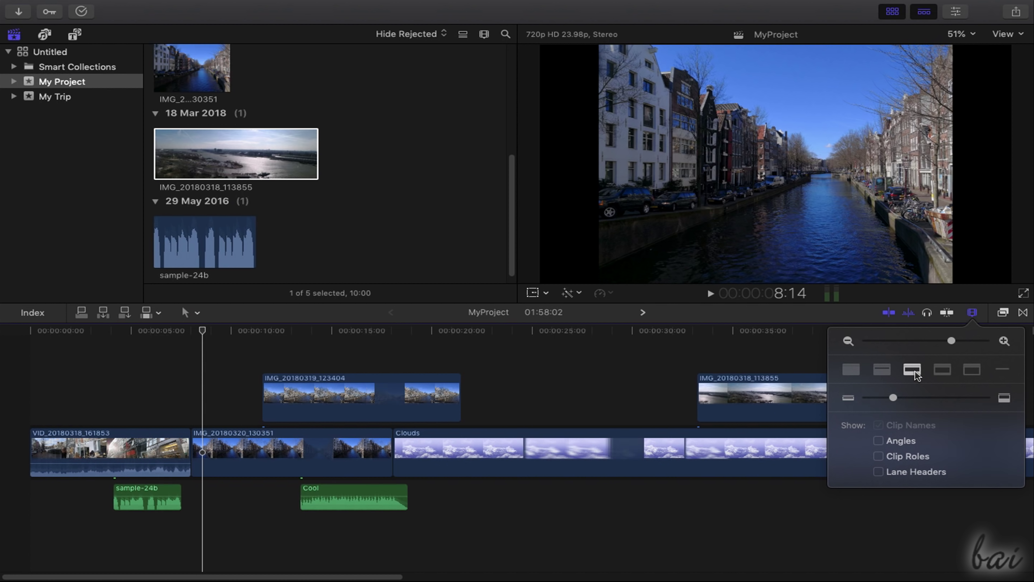
left_click(882, 369)
left_click_drag(893, 398, 932, 397)
- Enlarge the timeline clips further and scrub the playhead onto the Clouds clip
left_click(499, 400)
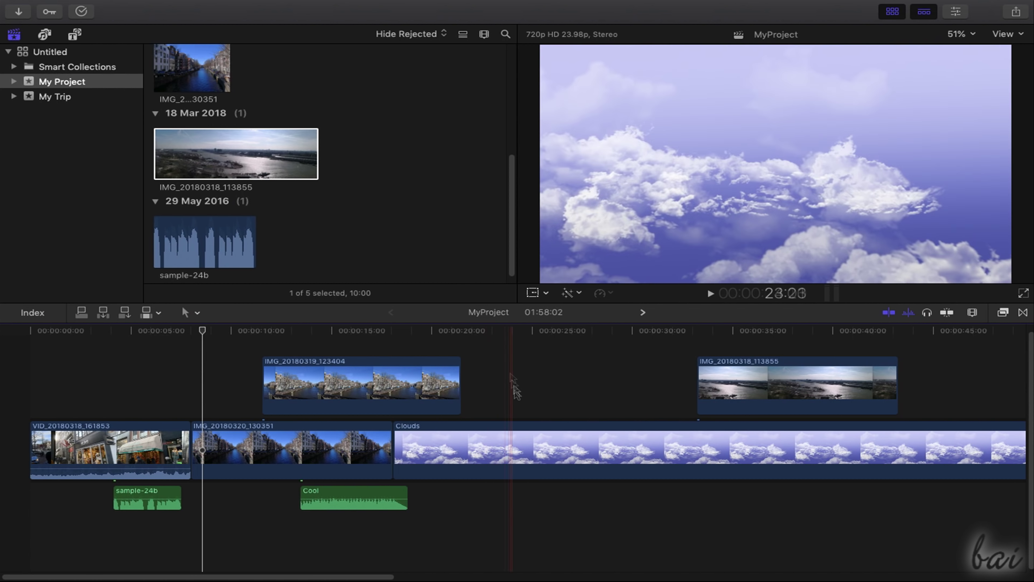
left_click(242, 387)
left_click_drag(243, 387, 507, 393)
left_click(508, 392)
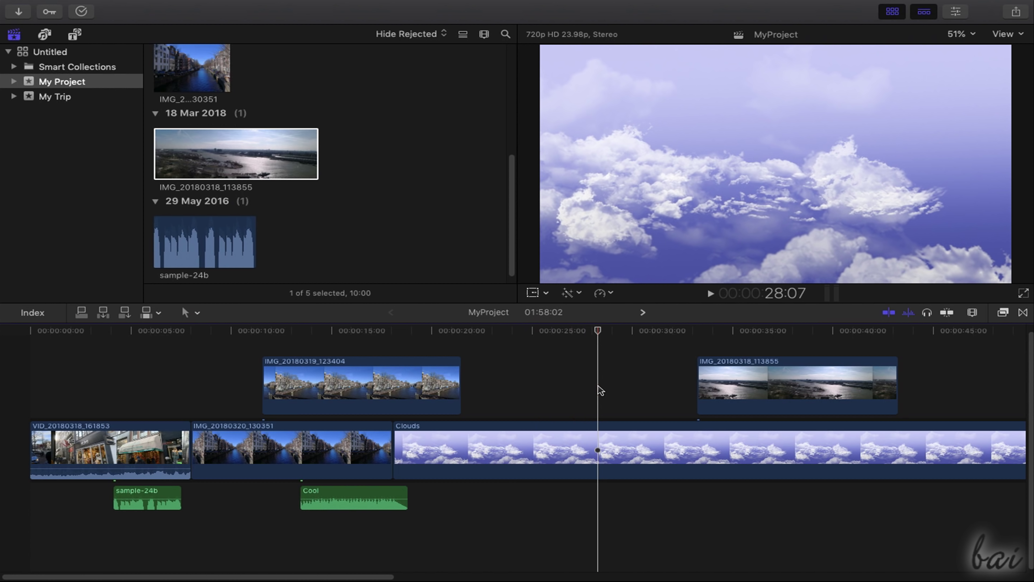
- Play the project from about 8 seconds on the canal clip, then stop
left_click(236, 379)
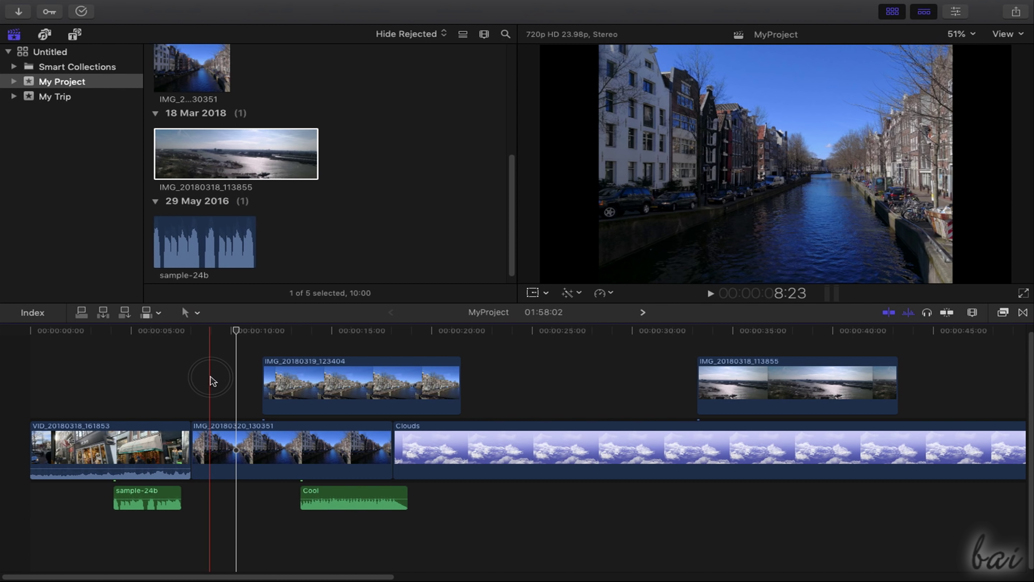
left_click(209, 375)
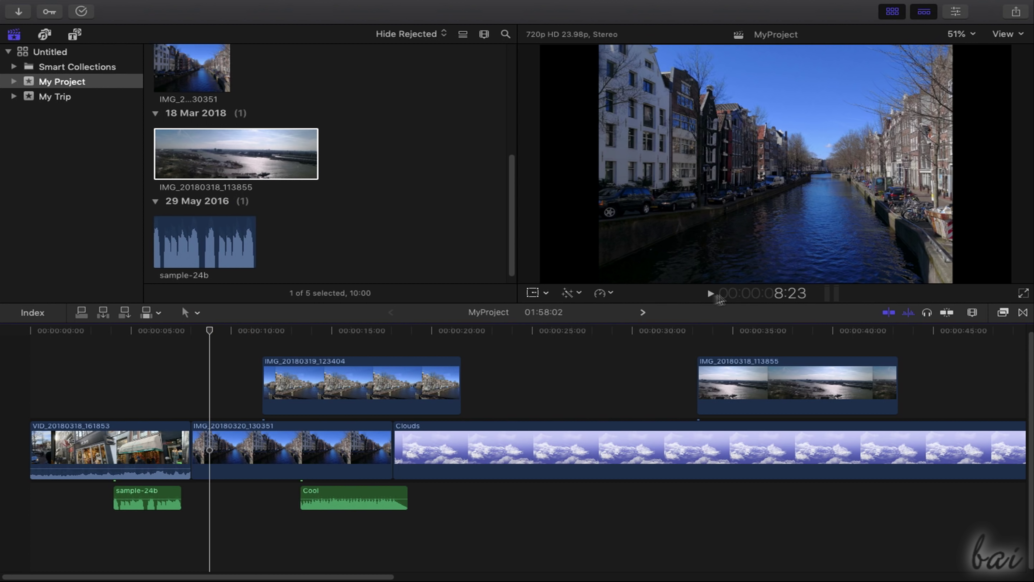
left_click(710, 295)
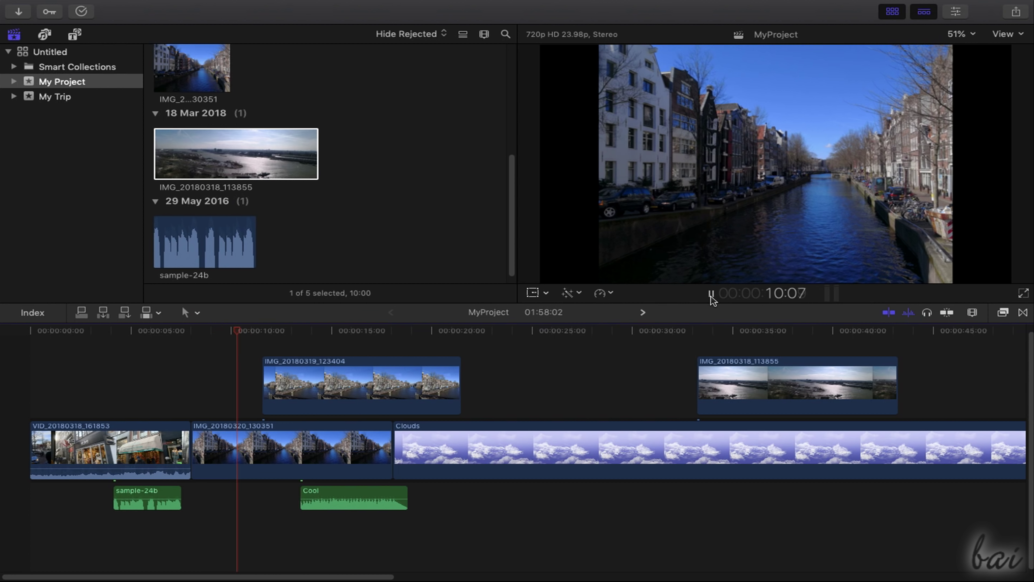
left_click(711, 294)
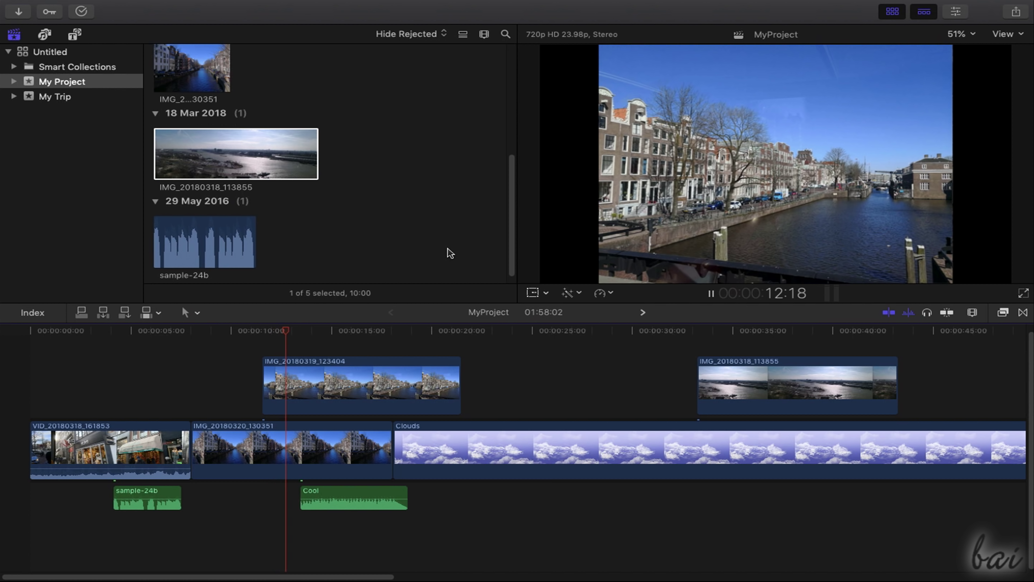
key("space")
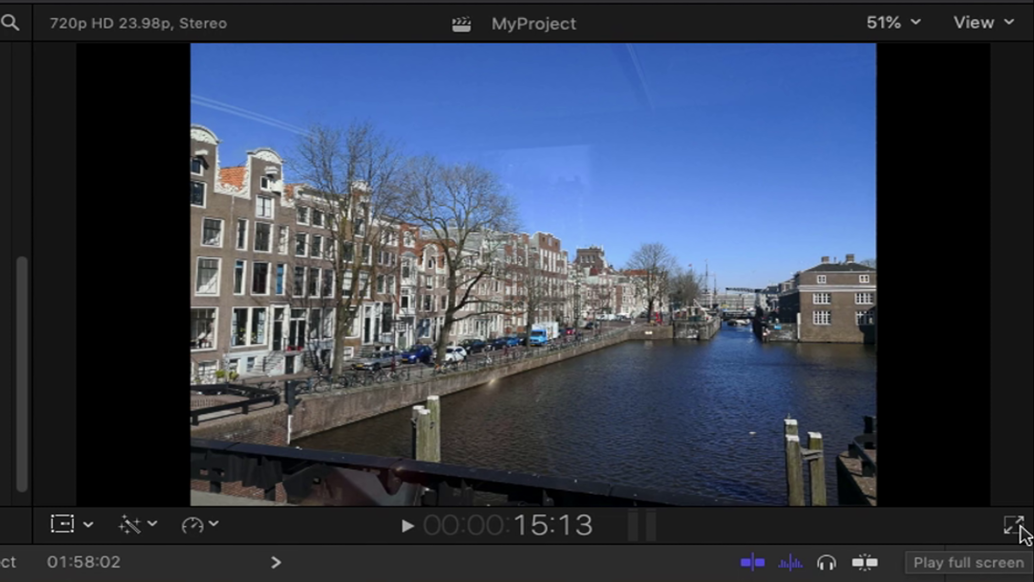
left_click(1020, 527)
mouse_move(1027, 296)
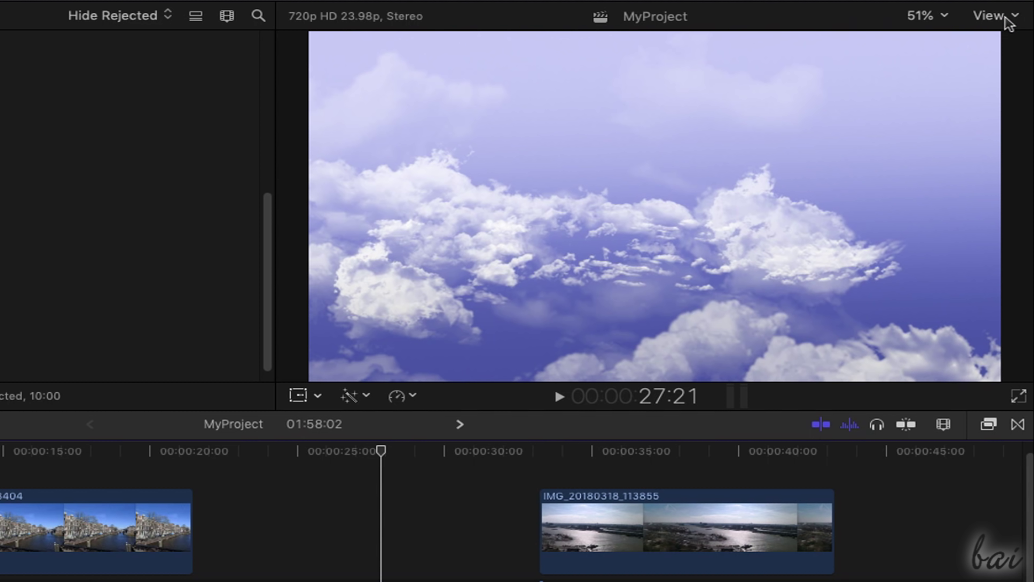
left_click(1006, 16)
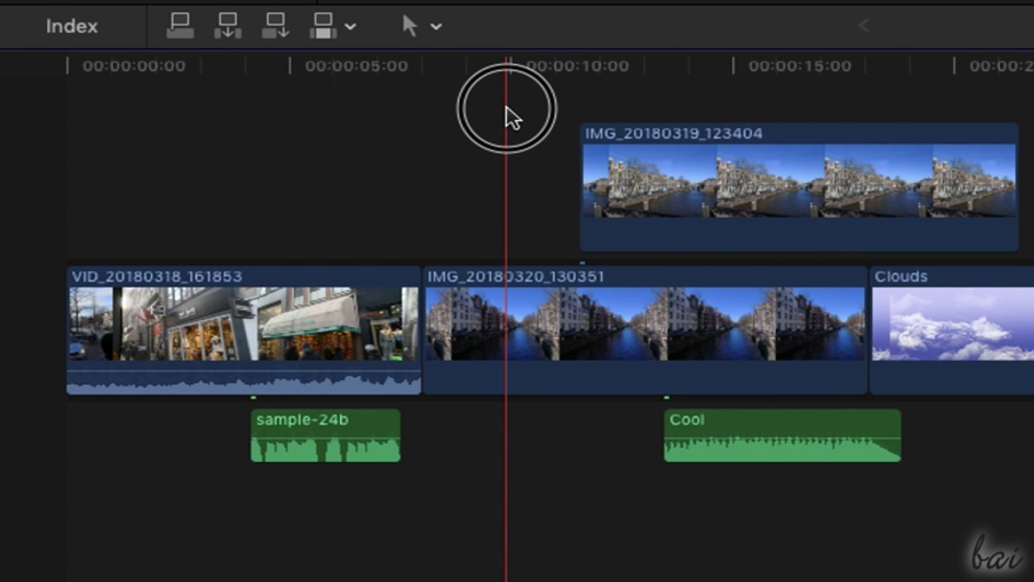
left_click(506, 109)
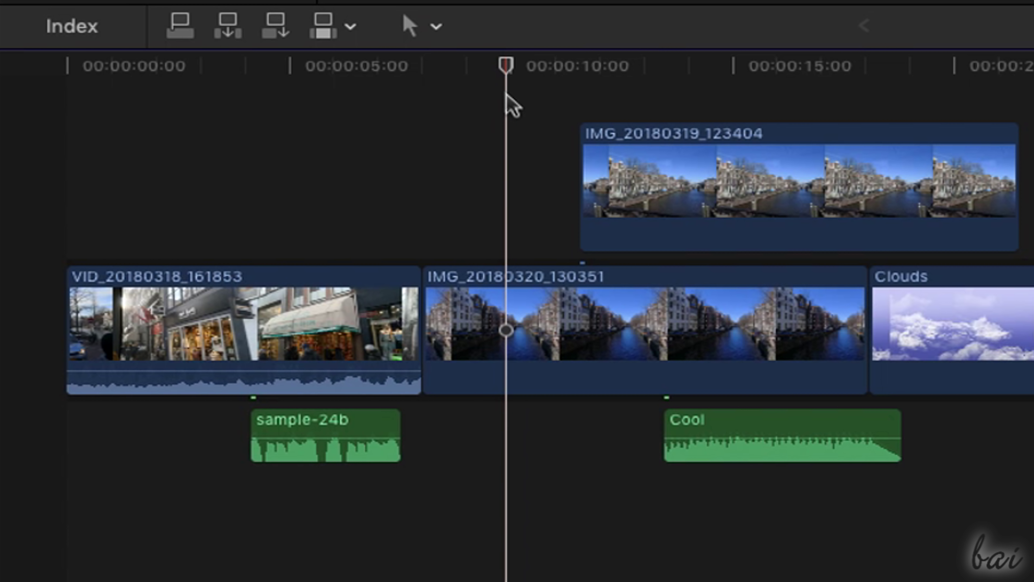
- Switch to the Select tool and try moving IMG_20180319_123404 into the storyline, then undo
left_click(437, 28)
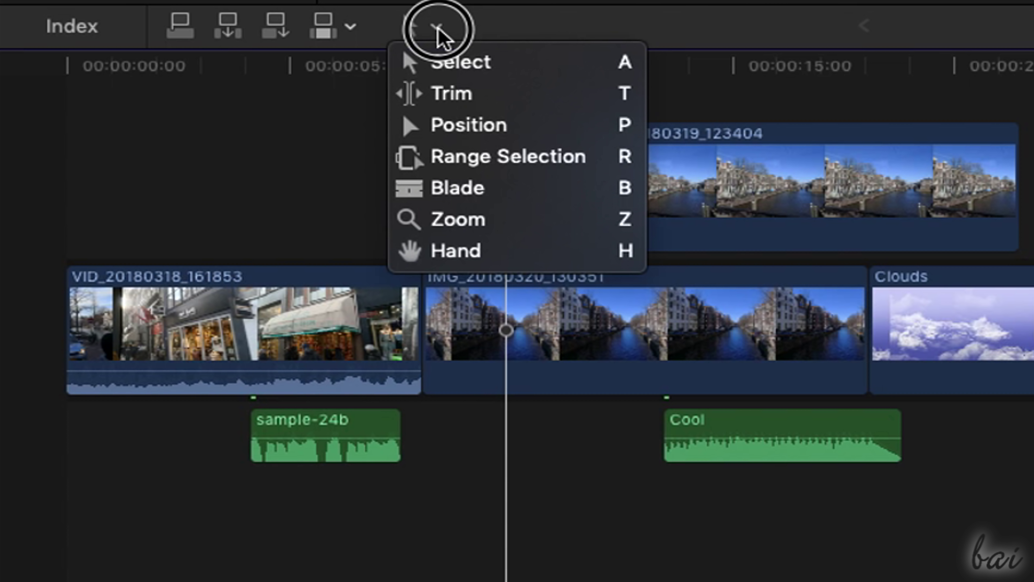
left_click(522, 68)
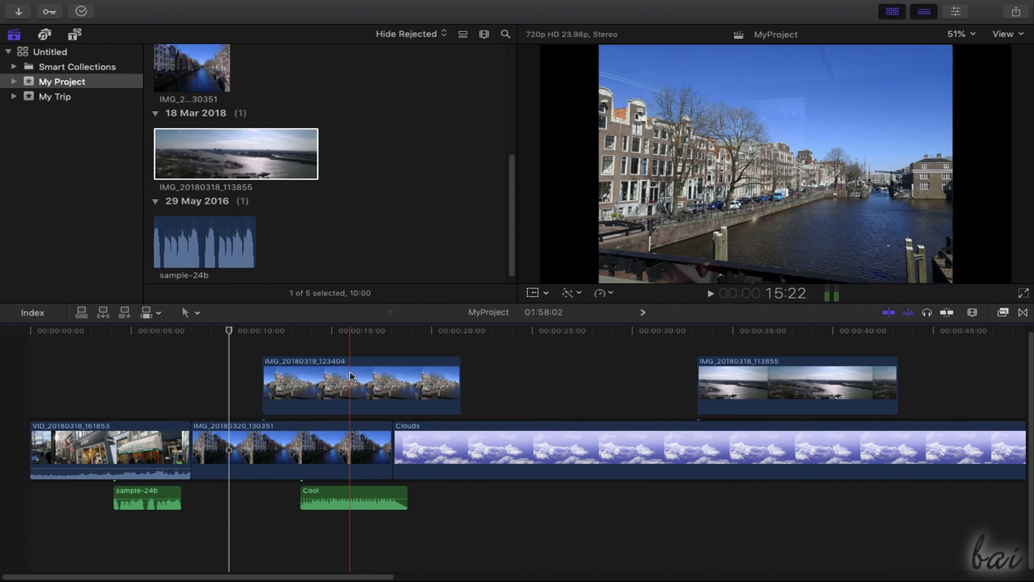
left_click(772, 167)
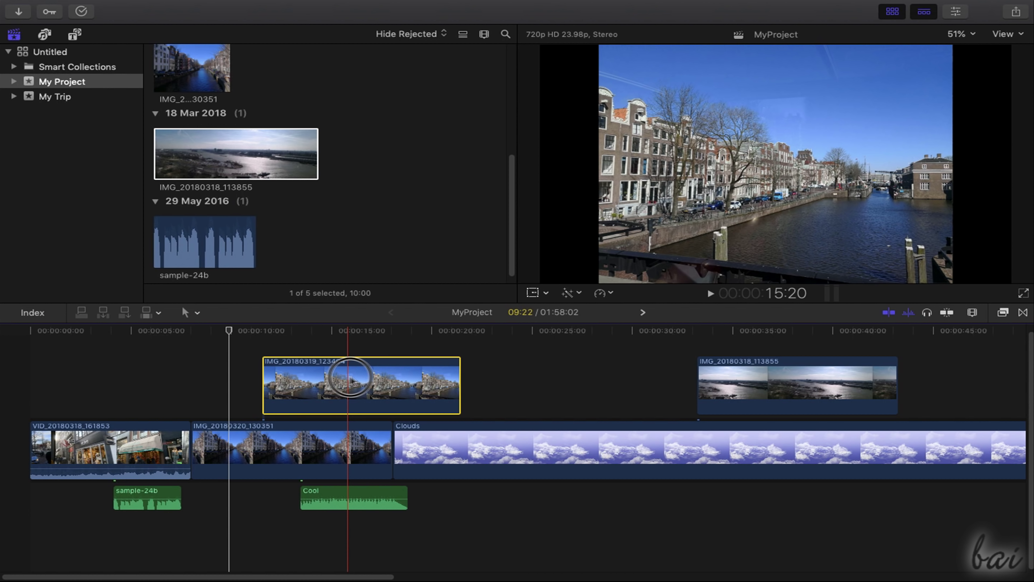
left_click_drag(349, 376, 424, 438)
key("super+z")
- Move VID_20180318_161853 after the canal clip, then back to the project start
left_click(100, 447)
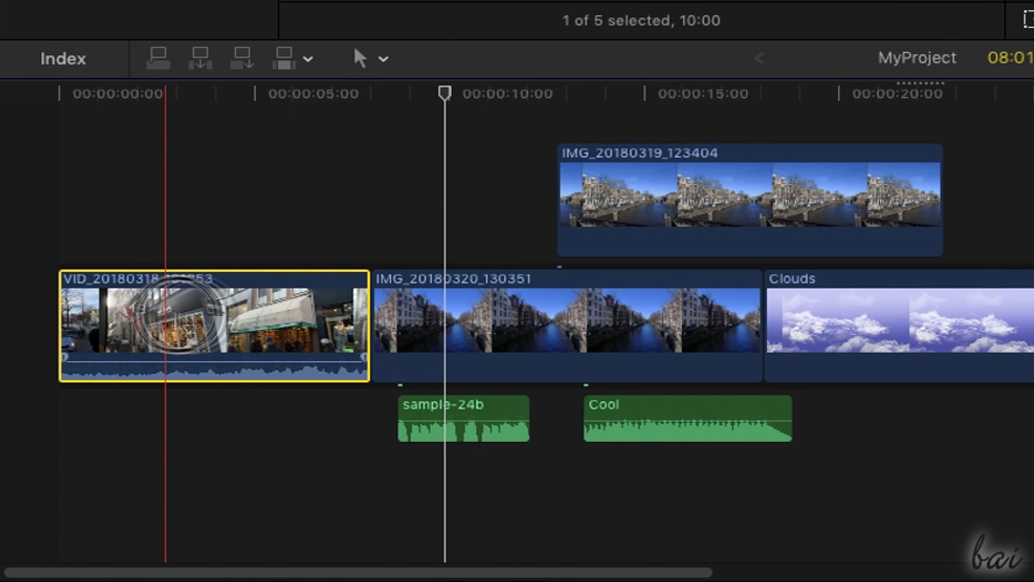
left_click_drag(99, 448, 399, 450)
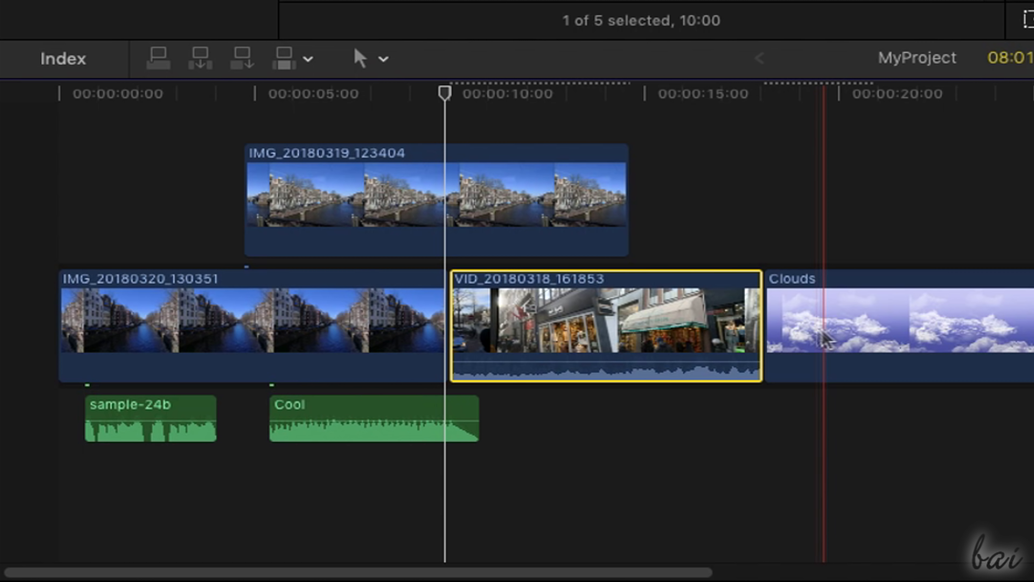
left_click_drag(662, 317, 185, 320)
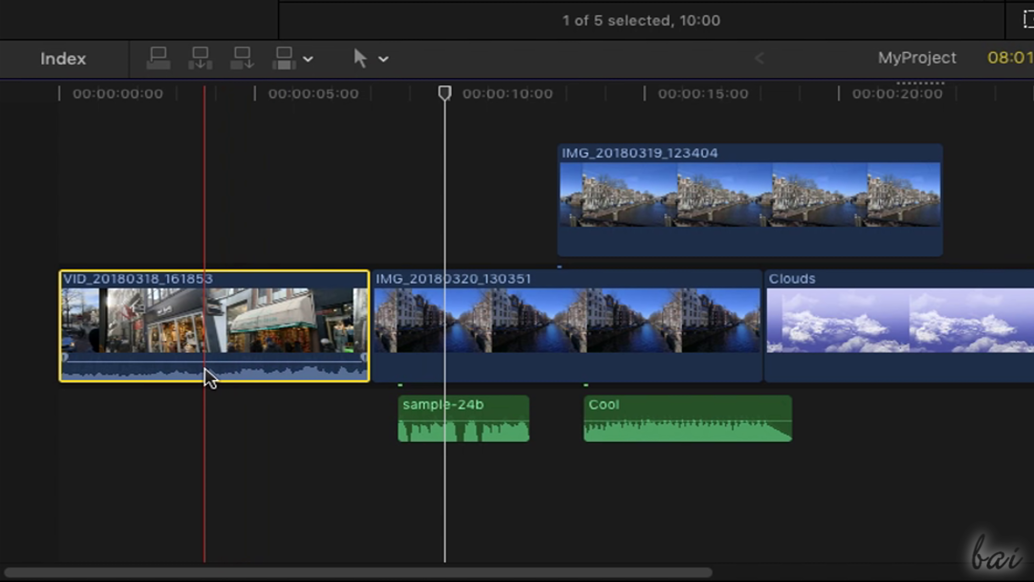
- Detach the audio from VID_20180318_161853 and move it later in the timeline
right_click(265, 339)
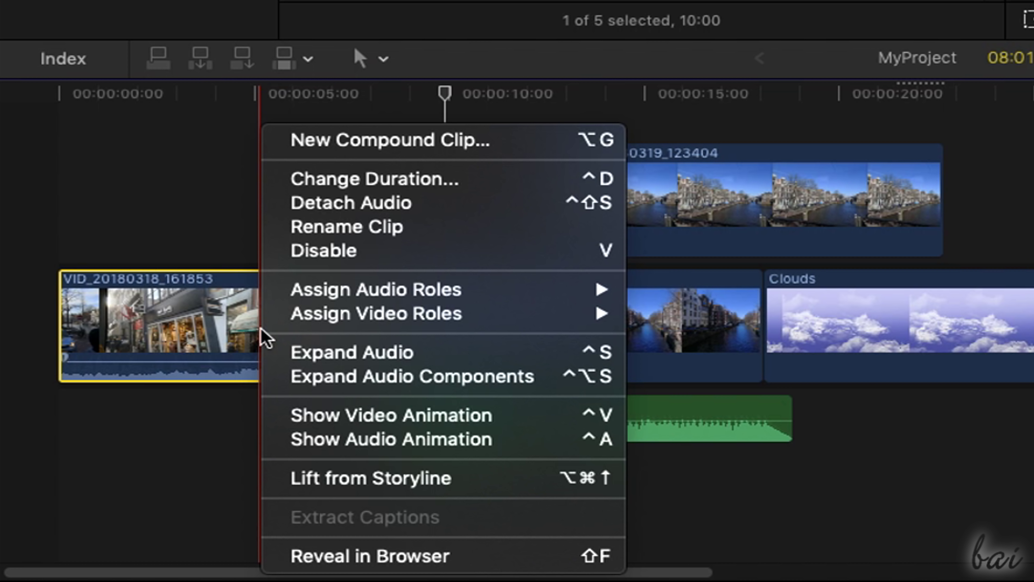
left_click(362, 204)
left_click_drag(201, 397, 515, 401)
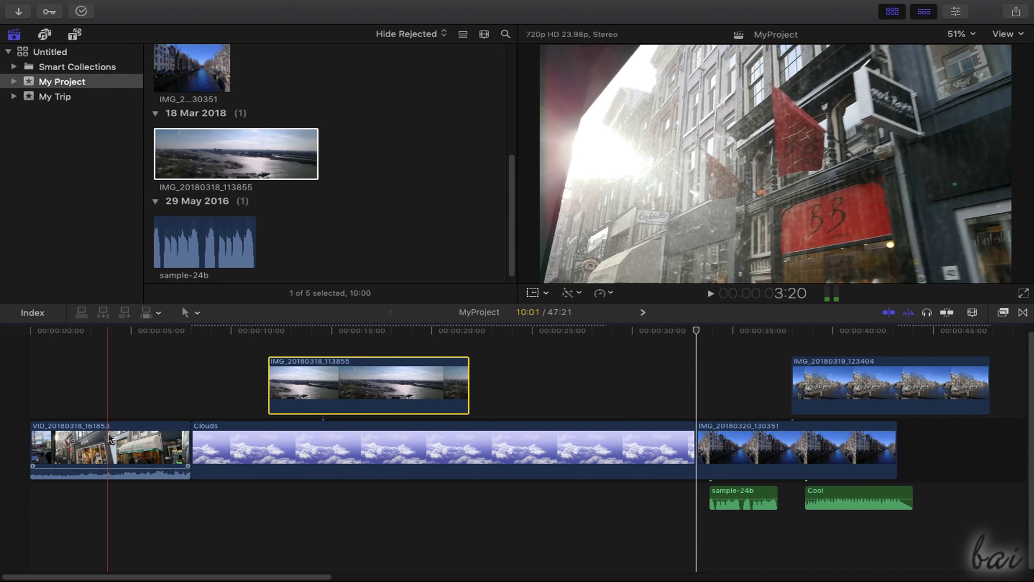
- Move VID_20180318_161853 to after IMG_20180320_130351 at the storyline's end
left_click(111, 437)
left_click_drag(133, 440, 782, 439)
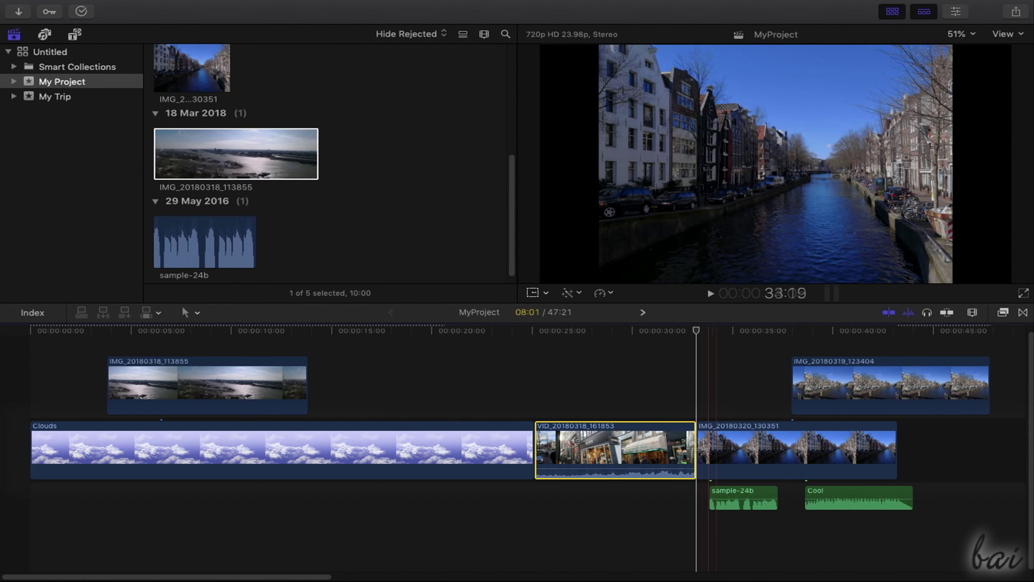
left_click_drag(633, 446, 134, 444)
left_click_drag(252, 444, 989, 435)
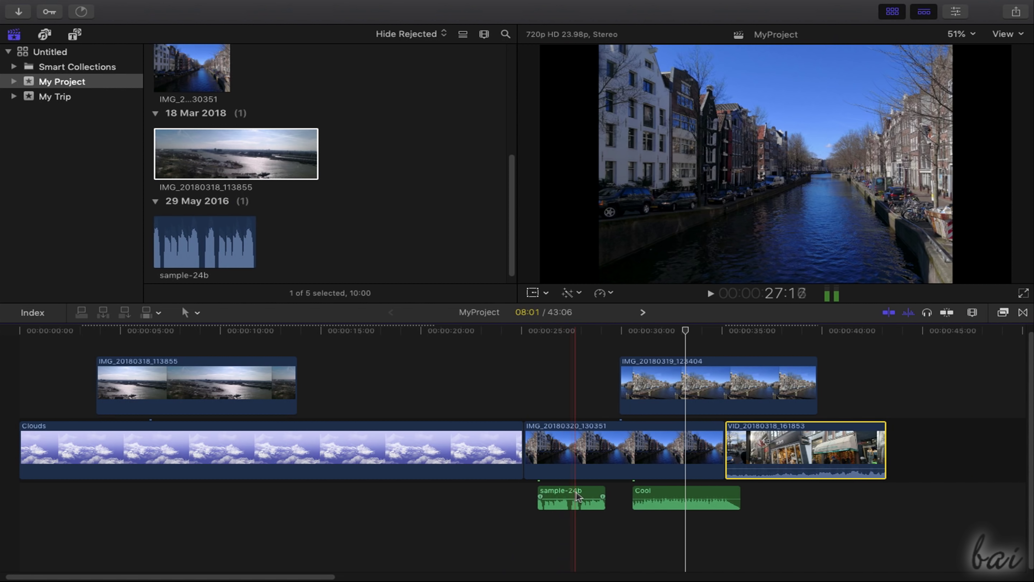
- Shift sample-24b under Clouds and reposition the IMG_20180318_113855 and IMG_20180319_123404 photos
left_click_drag(588, 495, 468, 496)
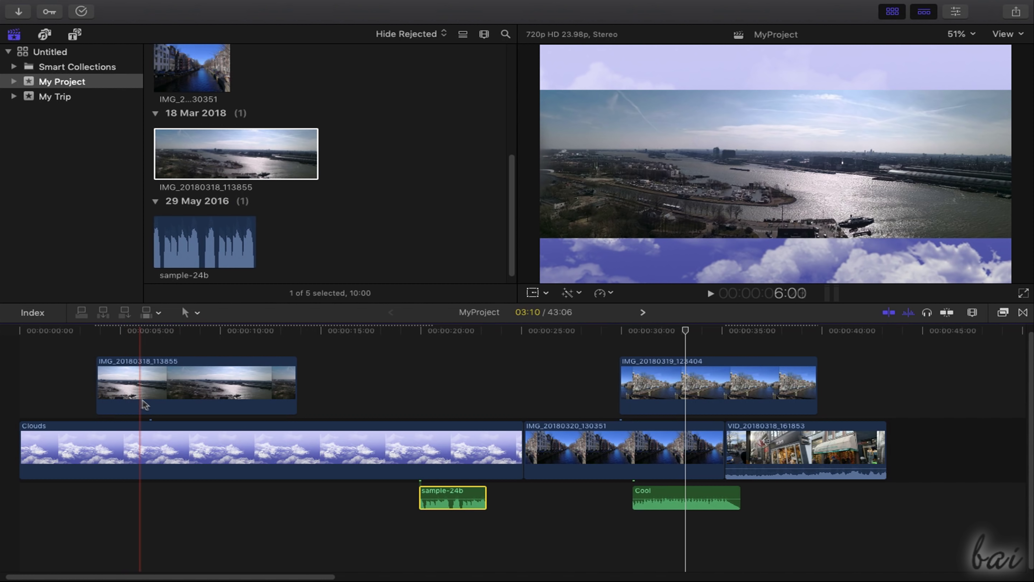
left_click(167, 387)
left_click_drag(140, 391, 450, 391)
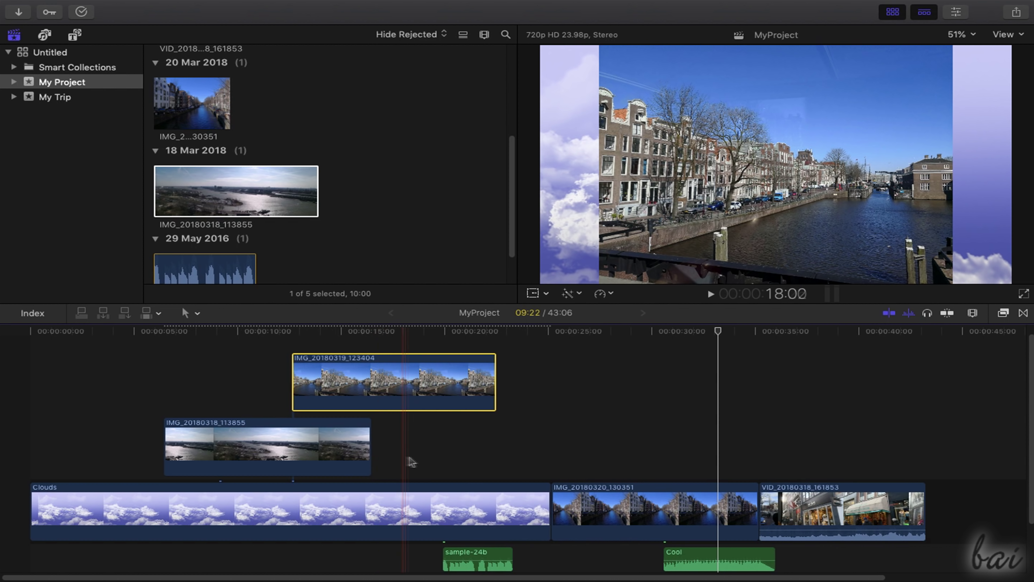
left_click_drag(412, 387, 711, 399)
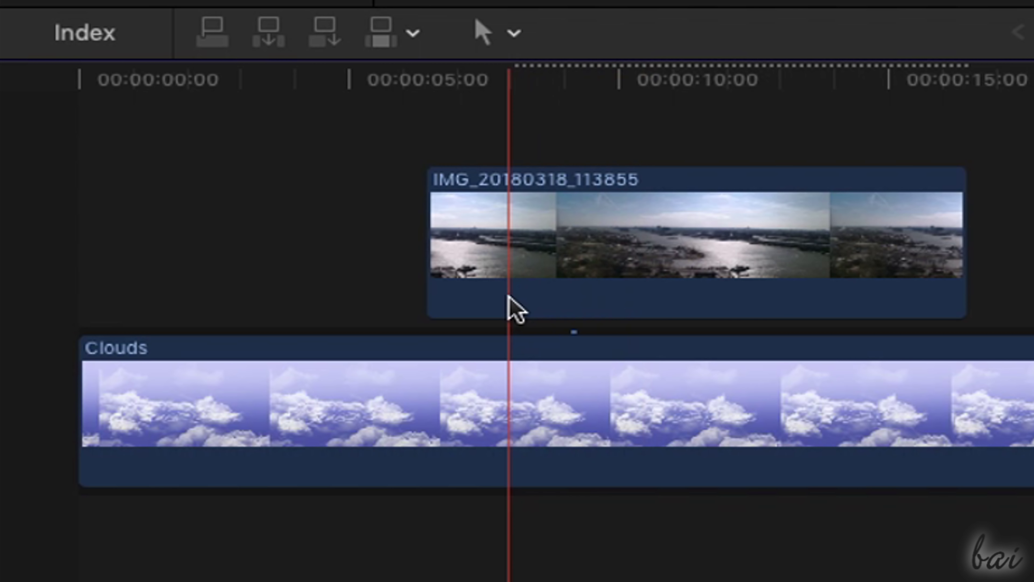
left_click(517, 311)
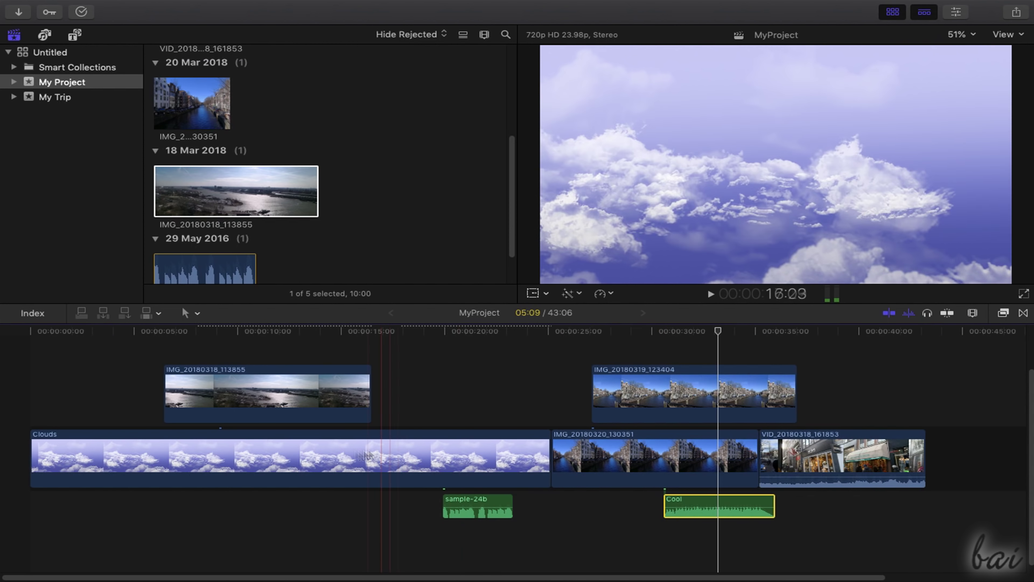
left_click(897, 405)
mouse_move(345, 456)
left_mouse_down()
mouse_move(412, 442)
mouse_move(319, 442)
mouse_move(497, 446)
mouse_move(338, 440)
mouse_move(332, 457)
mouse_move(347, 457)
left_mouse_up()
left_click_drag(582, 457, 634, 462)
left_click(244, 393)
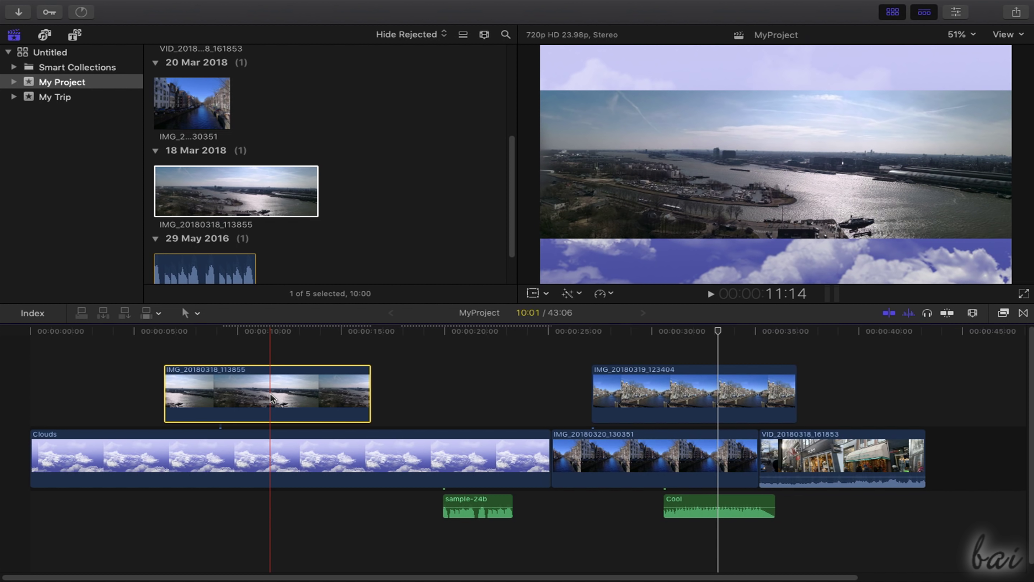
key("Delete")
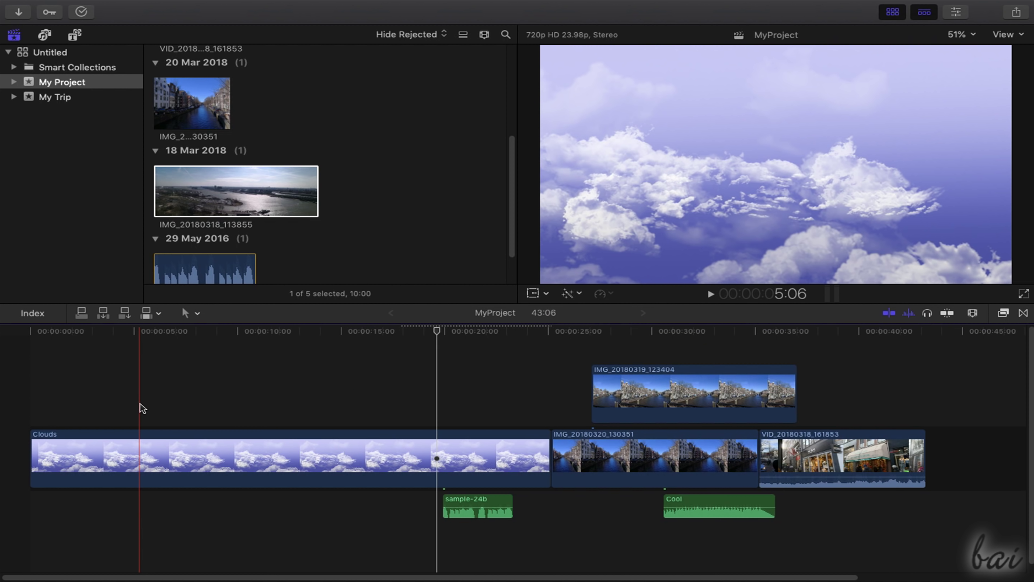
key("super+z")
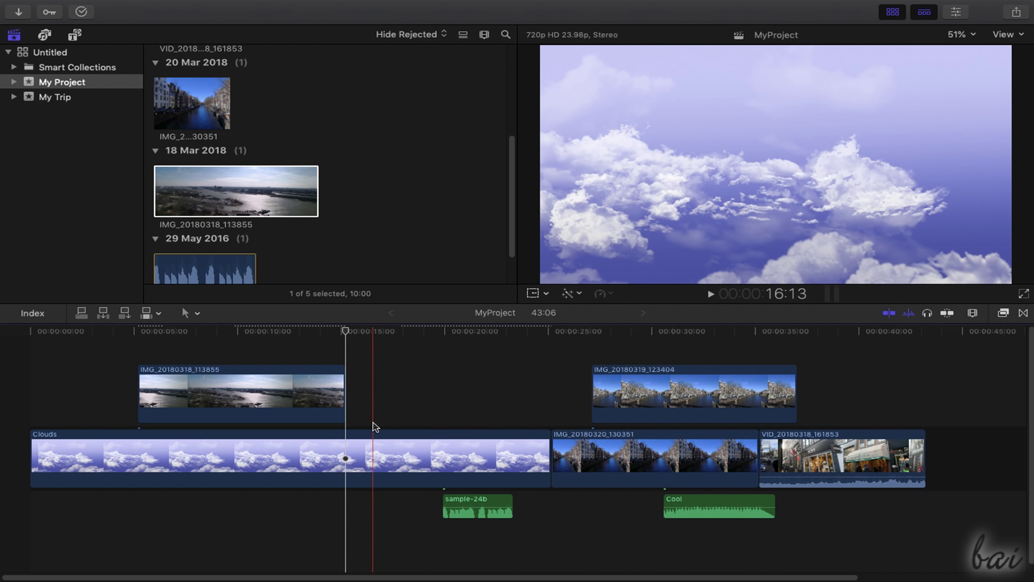
key("super+v")
key("super+z")
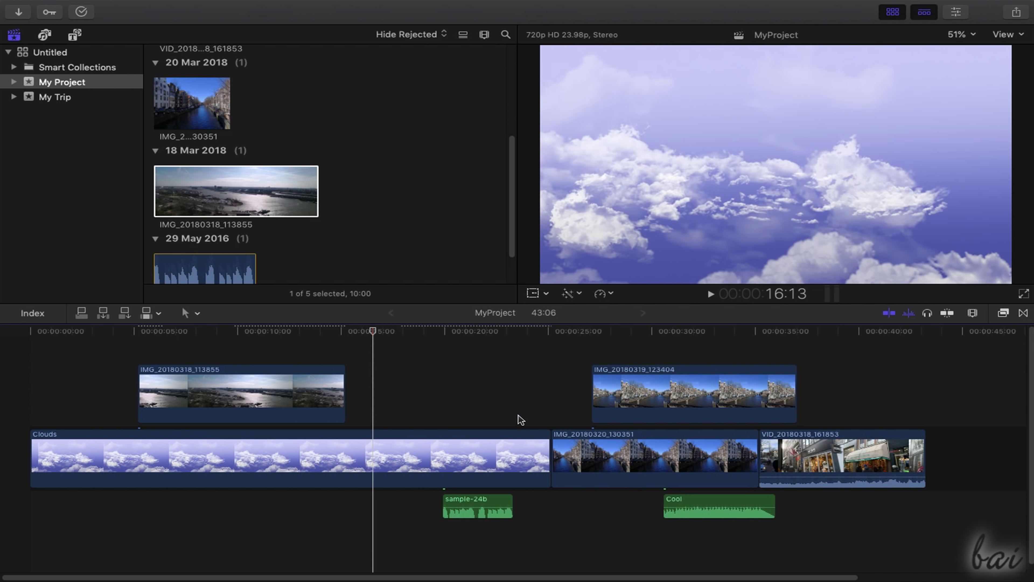
key("super+z")
key("super+shift+z")
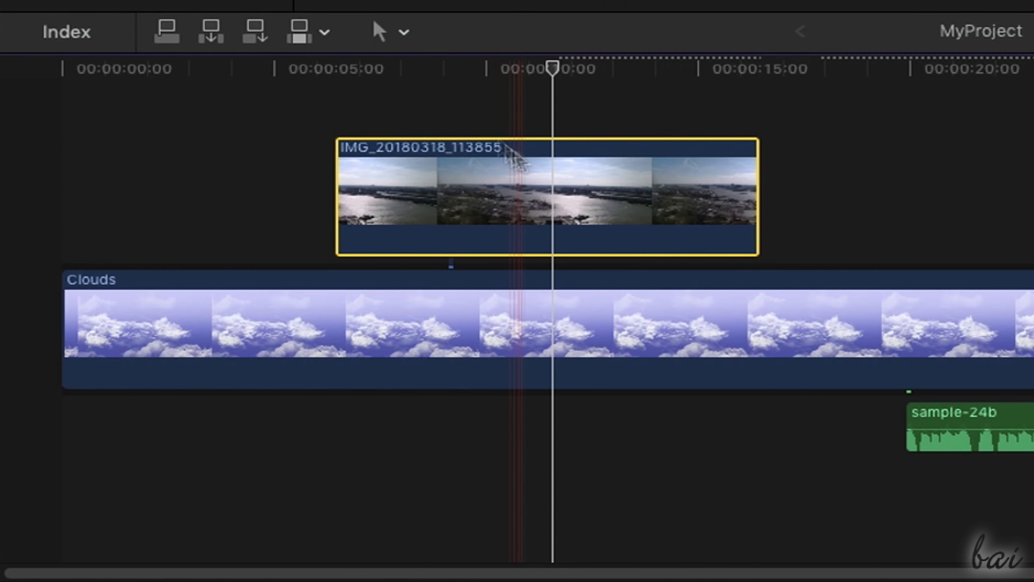
left_click(403, 32)
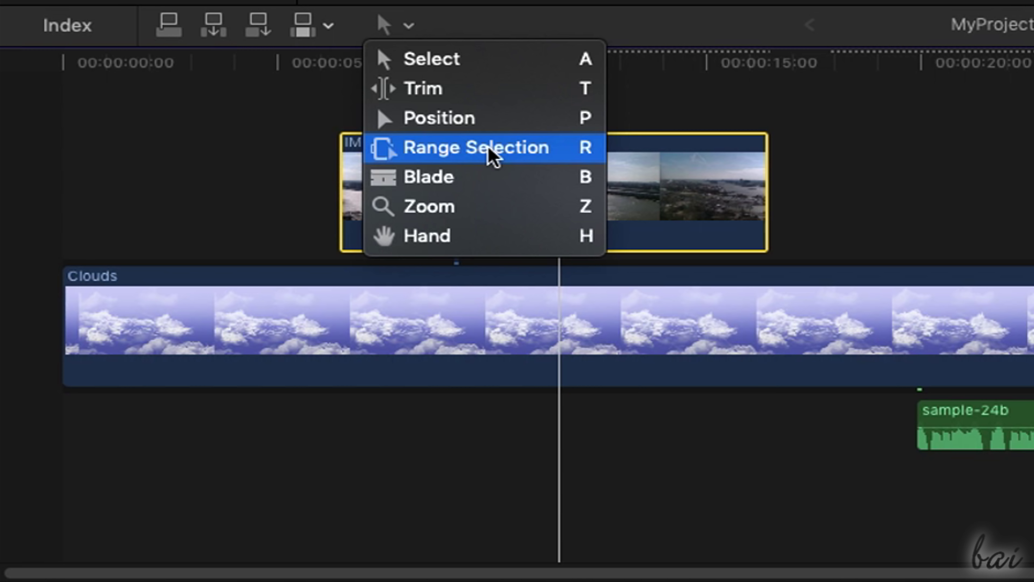
left_click(493, 156)
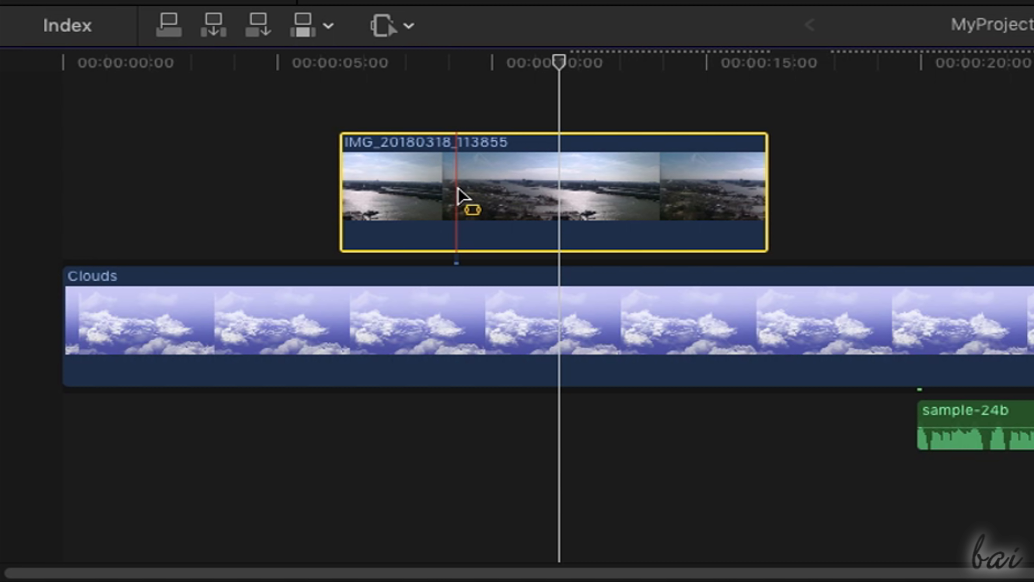
left_click_drag(463, 189, 625, 195)
key("Delete")
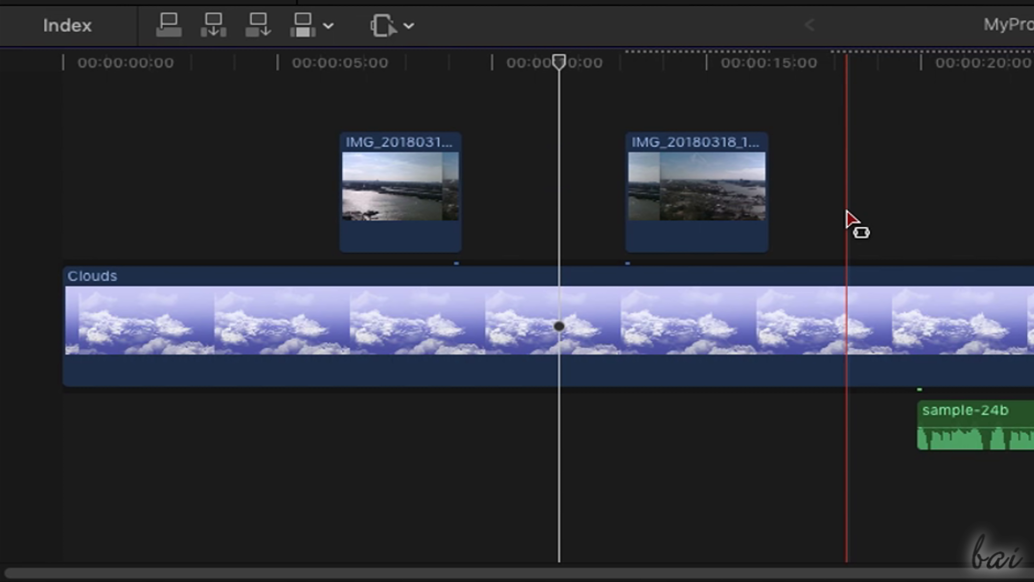
key("super+z")
key("a")
left_click_drag(222, 116, 1029, 373)
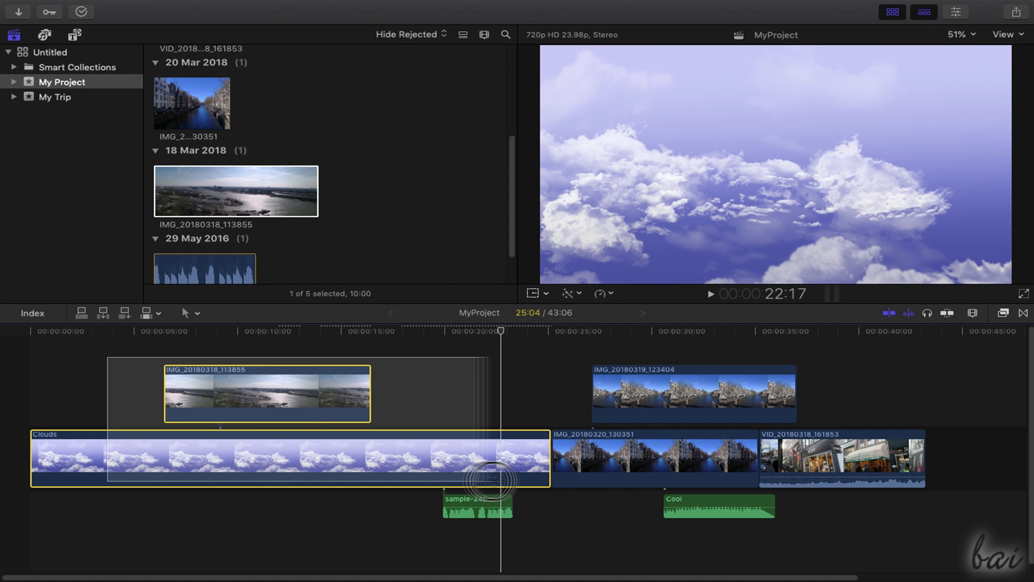
left_click_drag(497, 481, 574, 489)
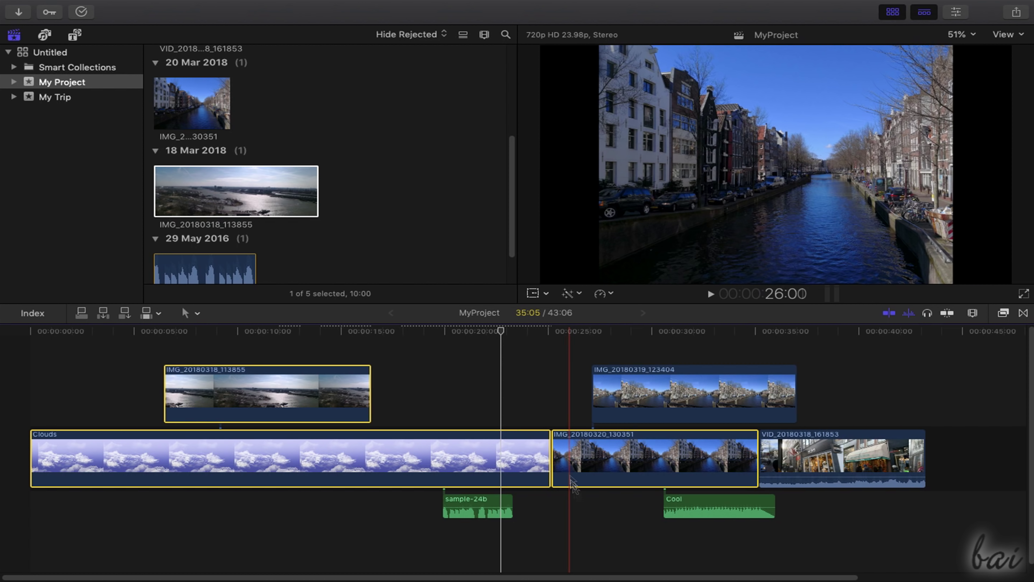
mouse_move(346, 446)
left_mouse_down()
mouse_move(371, 439)
mouse_move(328, 450)
left_mouse_up()
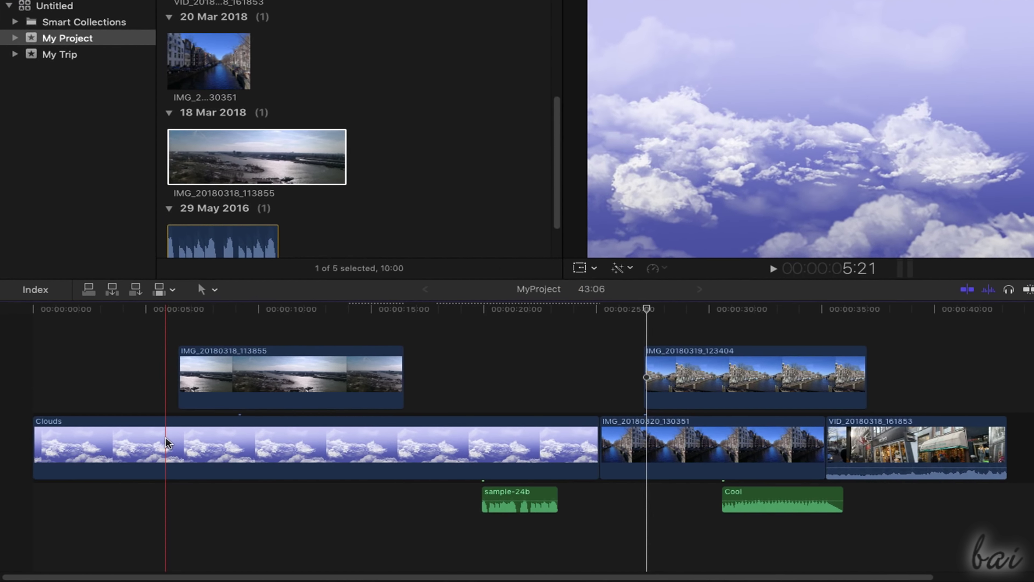
- Blade the Clouds clip at two points, splitting it into three pieces
left_click(154, 452)
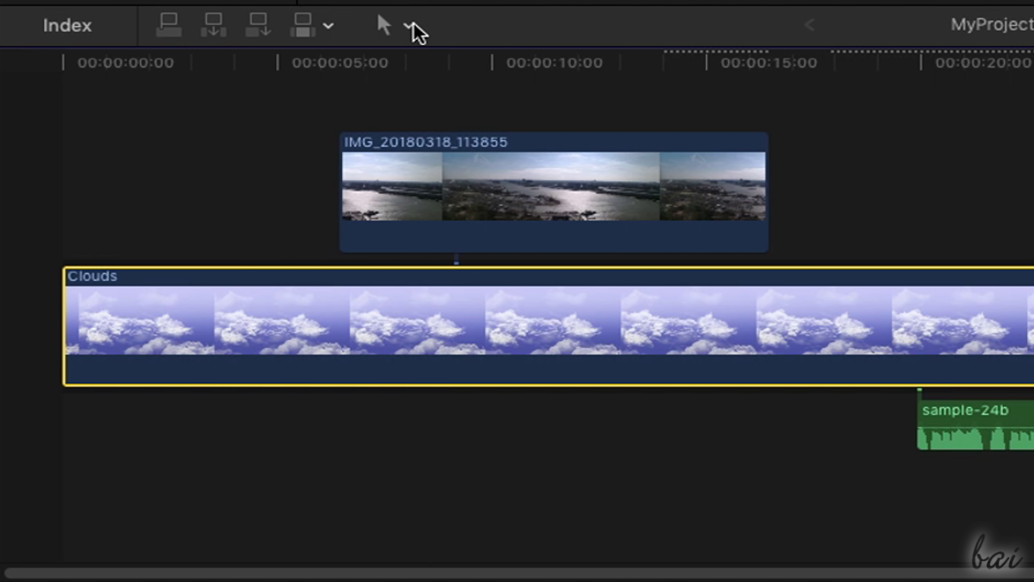
left_click(409, 25)
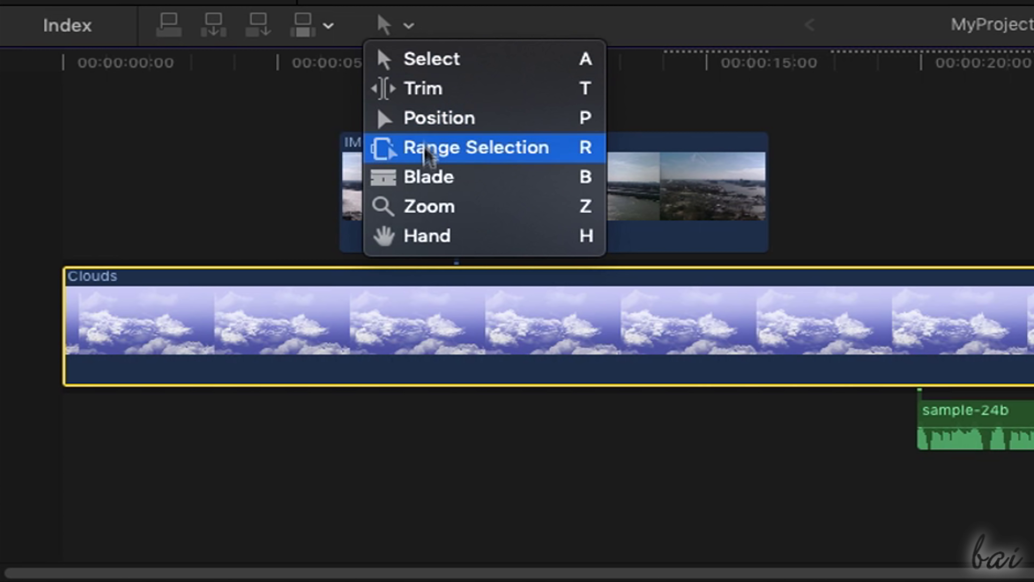
left_click(494, 190)
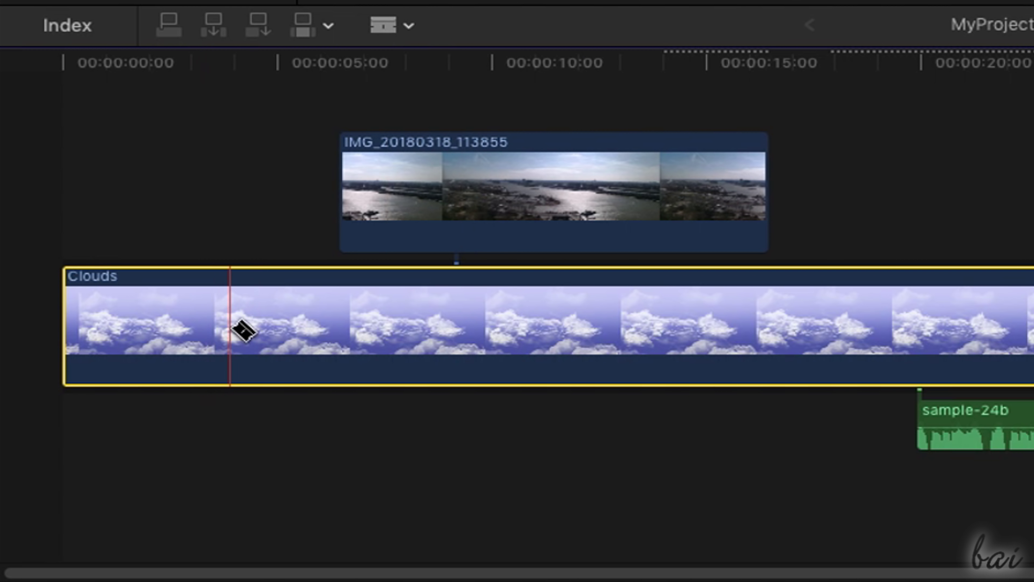
left_click(230, 331)
left_click(505, 331)
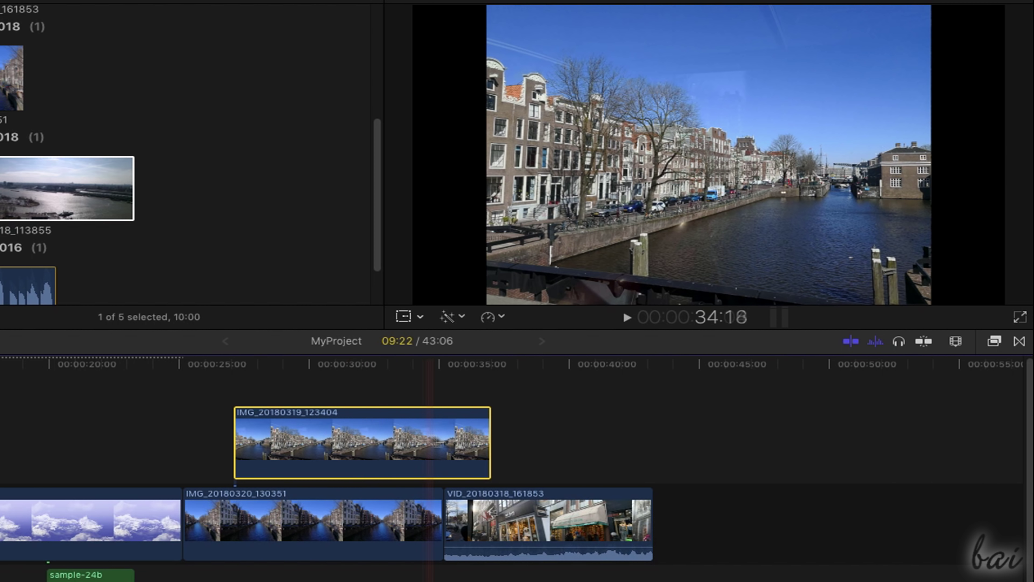
- Shorten IMG_20180319_123404 from its end; trial-trim VID_20180318_161853, then undo it
left_click_drag(490, 443, 575, 440)
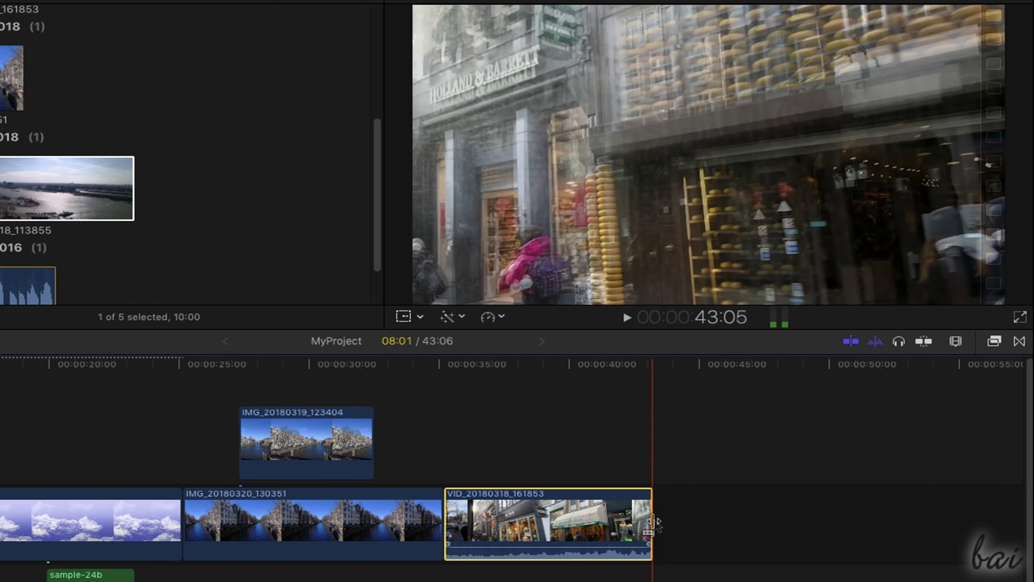
left_click_drag(651, 523, 500, 531)
key("space")
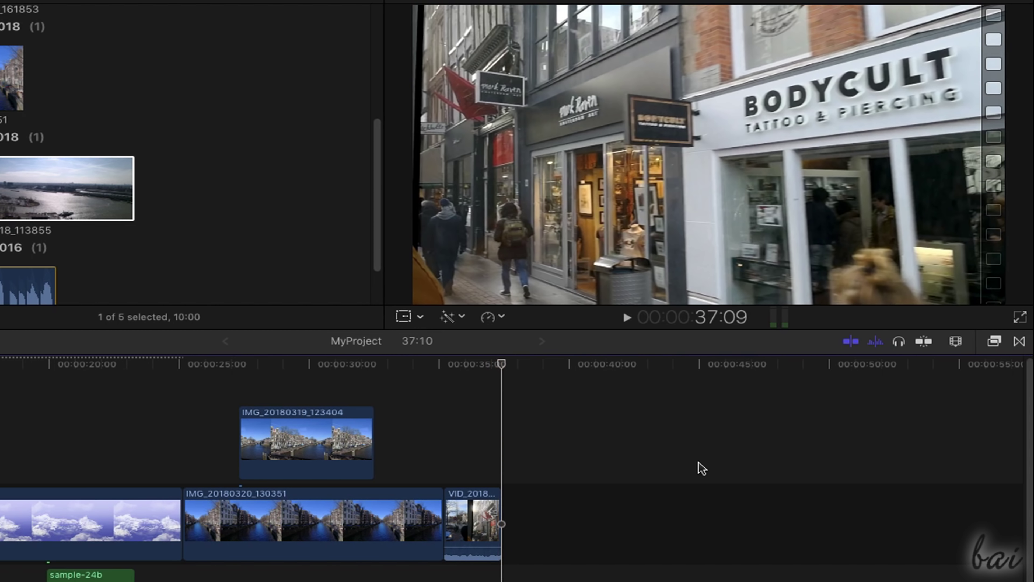
key("super+z")
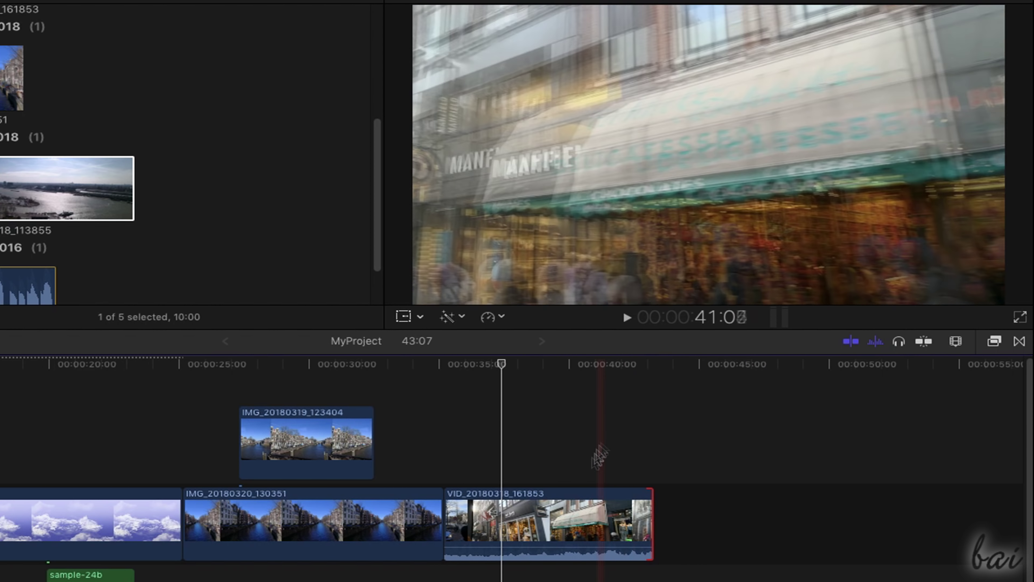
- Show VID_20180318_161853's retime controls, slow it down, and play the result
left_click(575, 505)
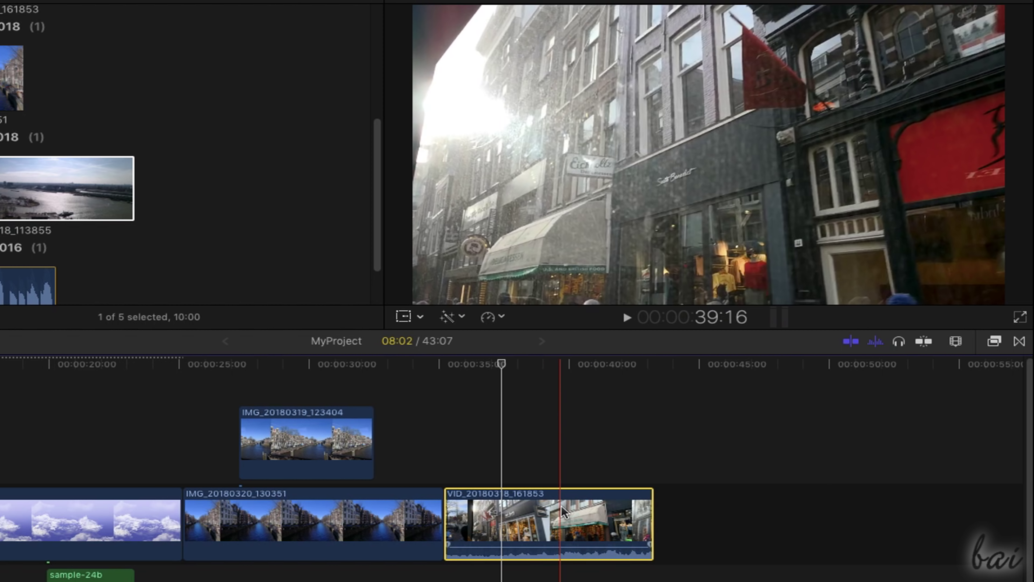
key("super+r")
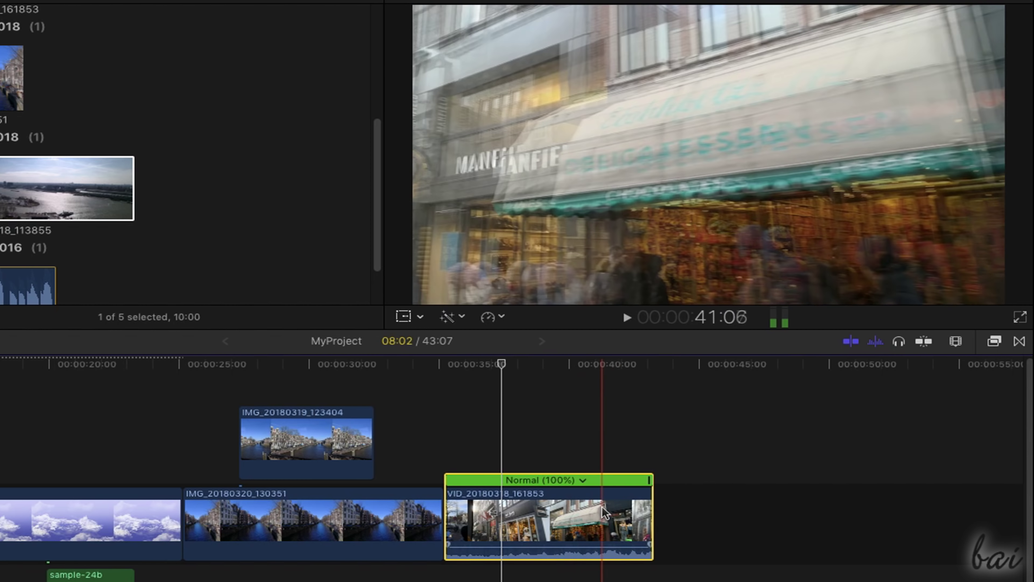
left_click_drag(648, 479, 867, 480)
left_click(629, 321)
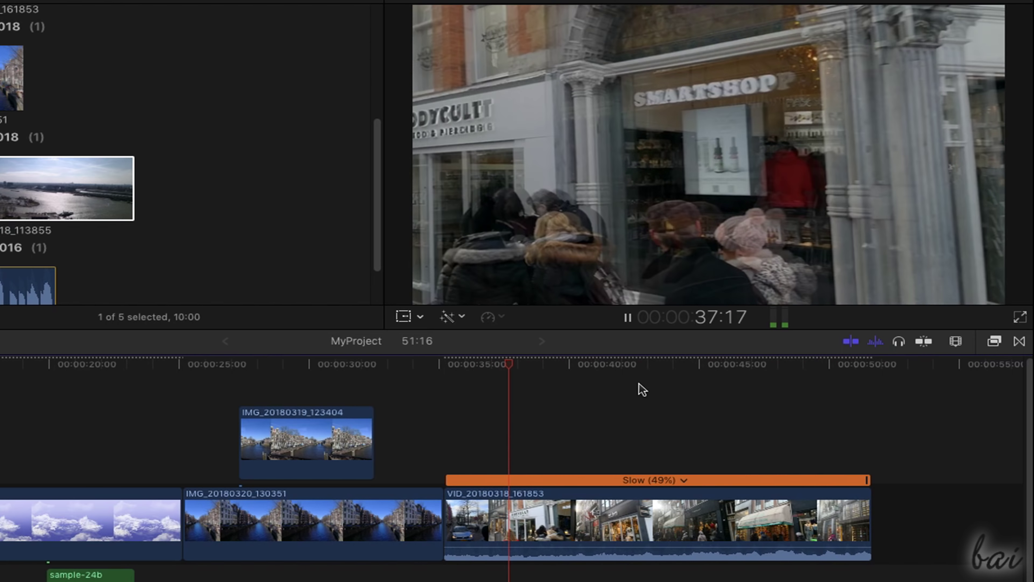
- Speed the clip up, set it to Slow (72%), and open the Custom speed settings
left_click_drag(866, 480, 565, 479)
left_click(627, 317)
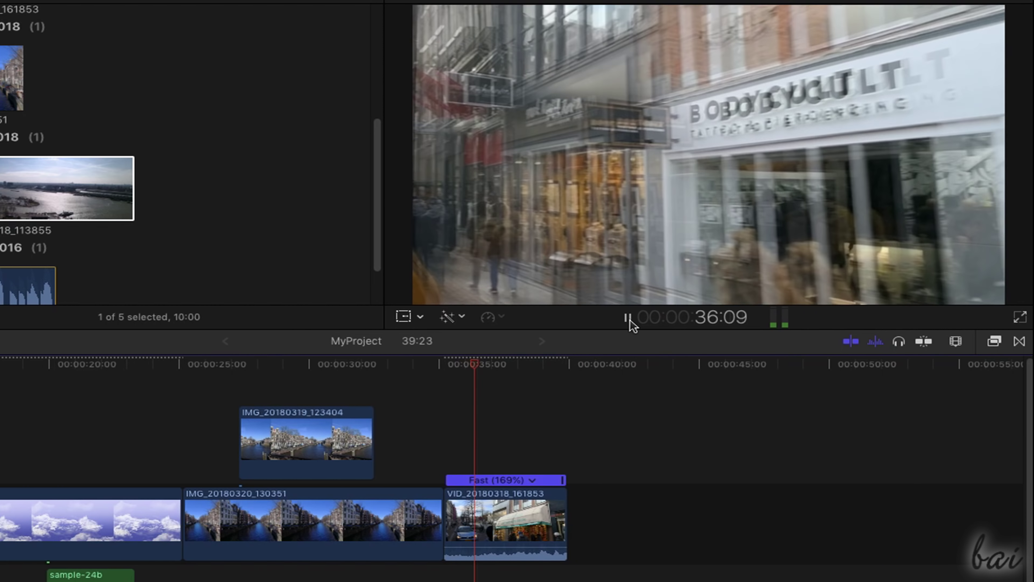
left_click_drag(566, 480, 731, 480)
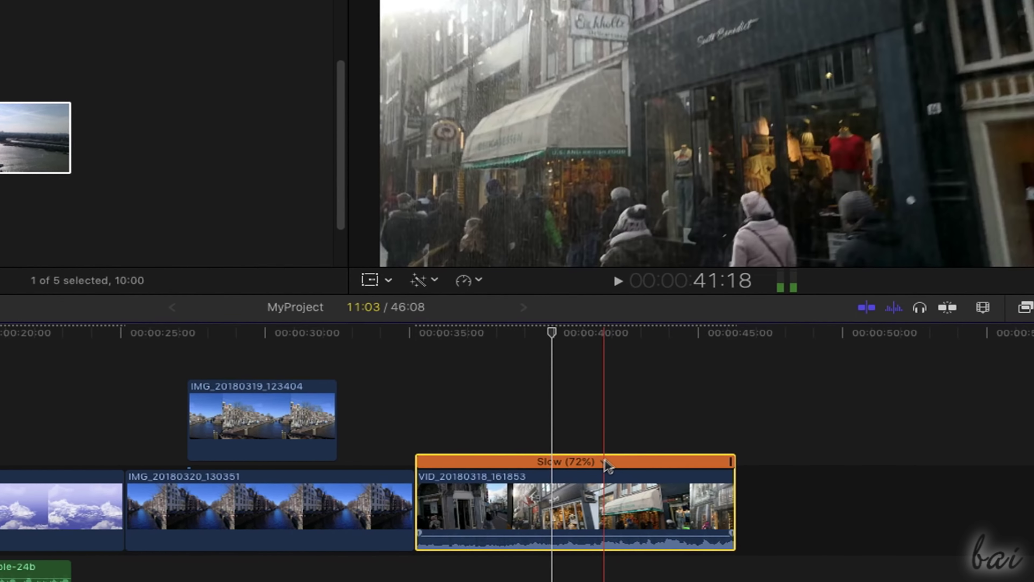
left_click(614, 480)
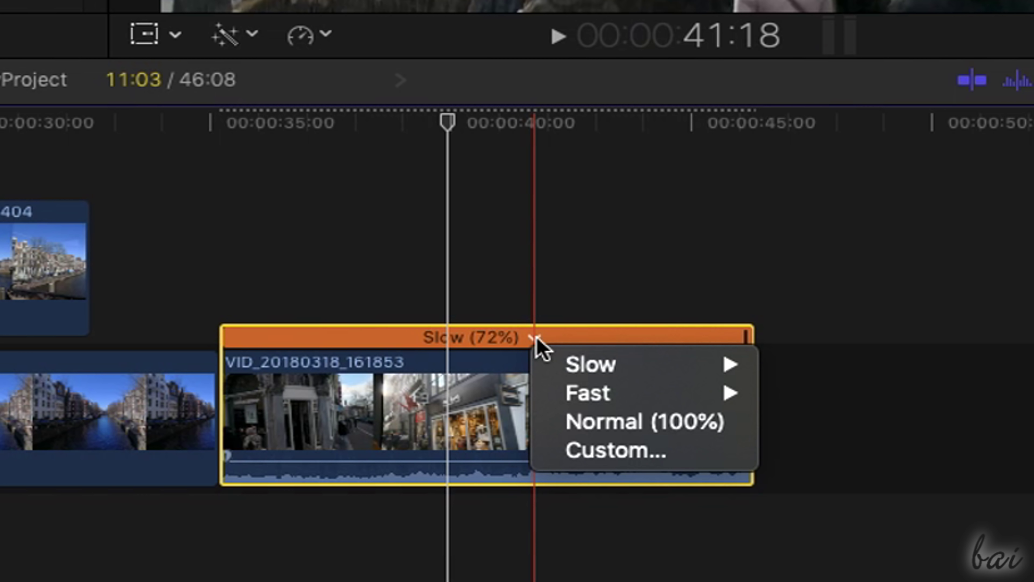
left_click(616, 464)
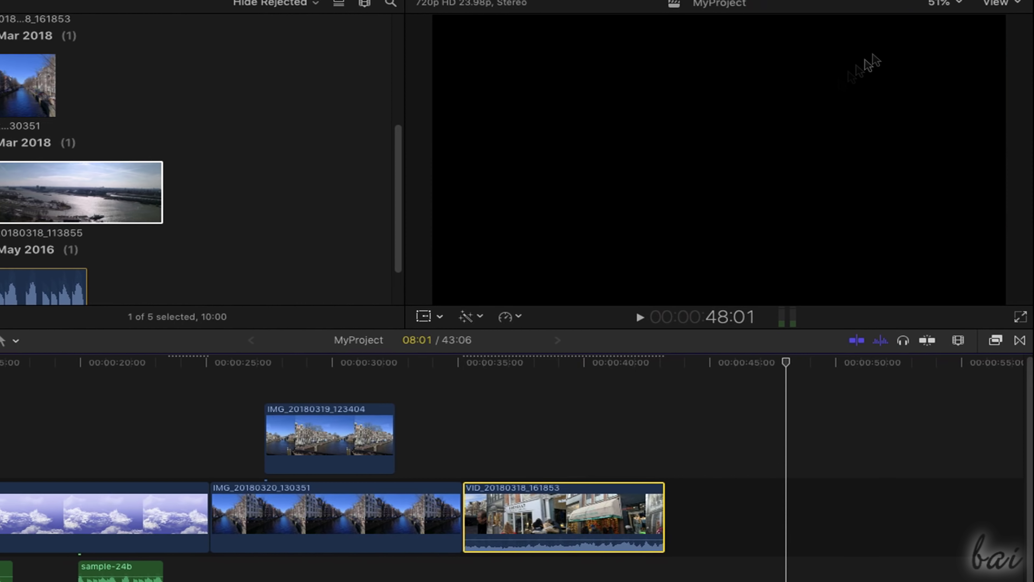
- Show the Inspector, hide the media library, and view the canal photo's video settings
left_click(948, 15)
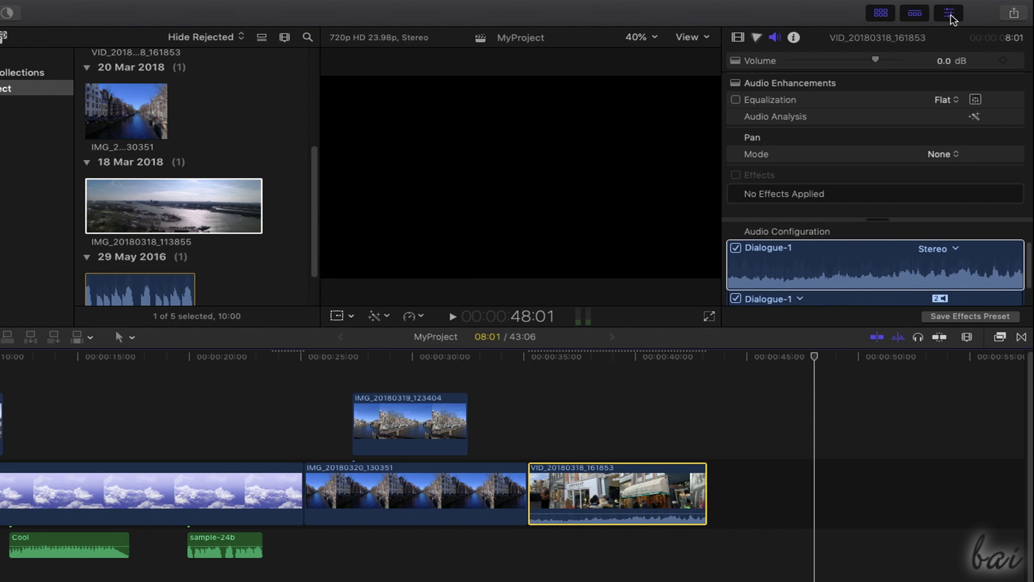
left_click(881, 15)
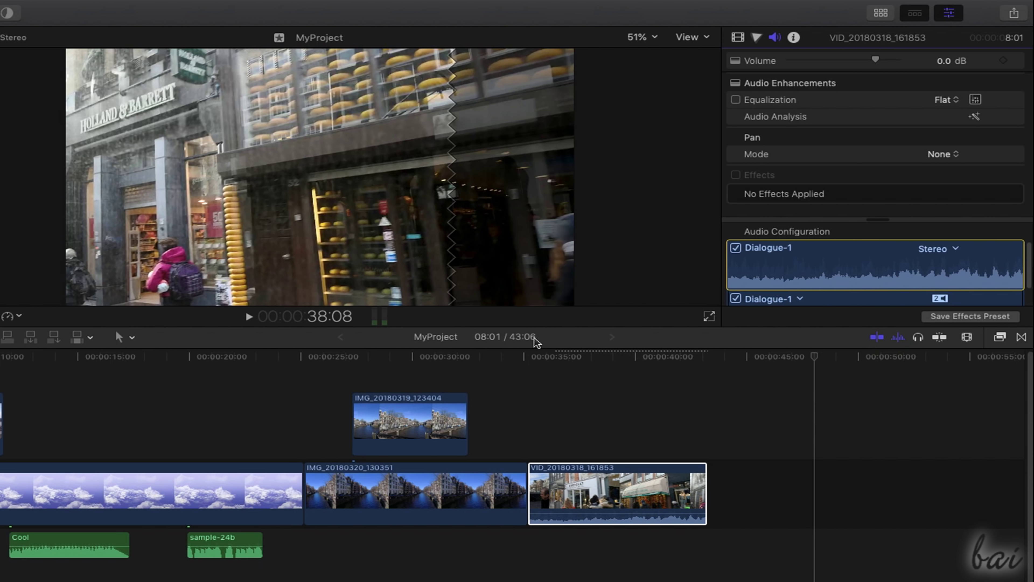
left_click(566, 374)
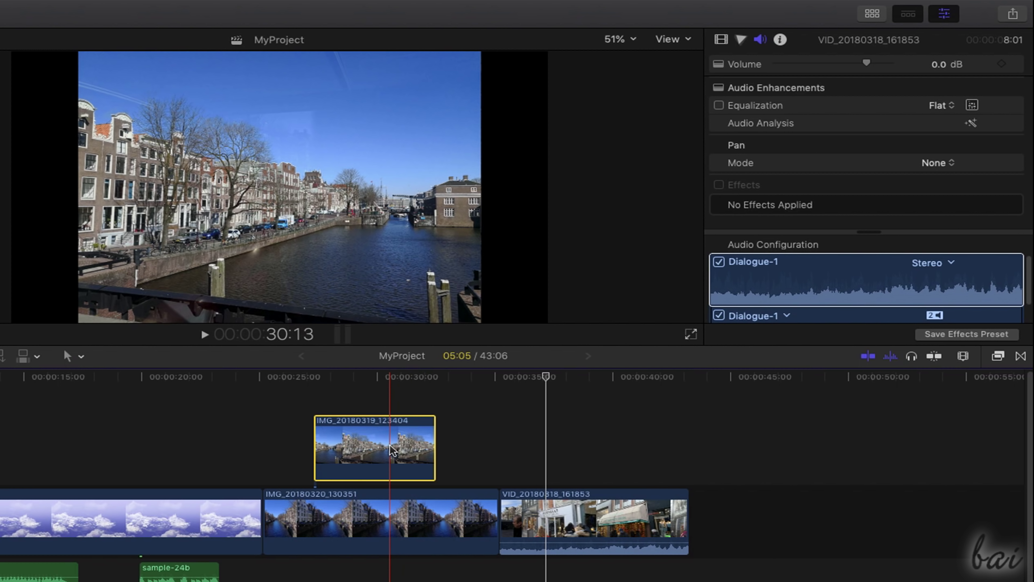
left_click(385, 408)
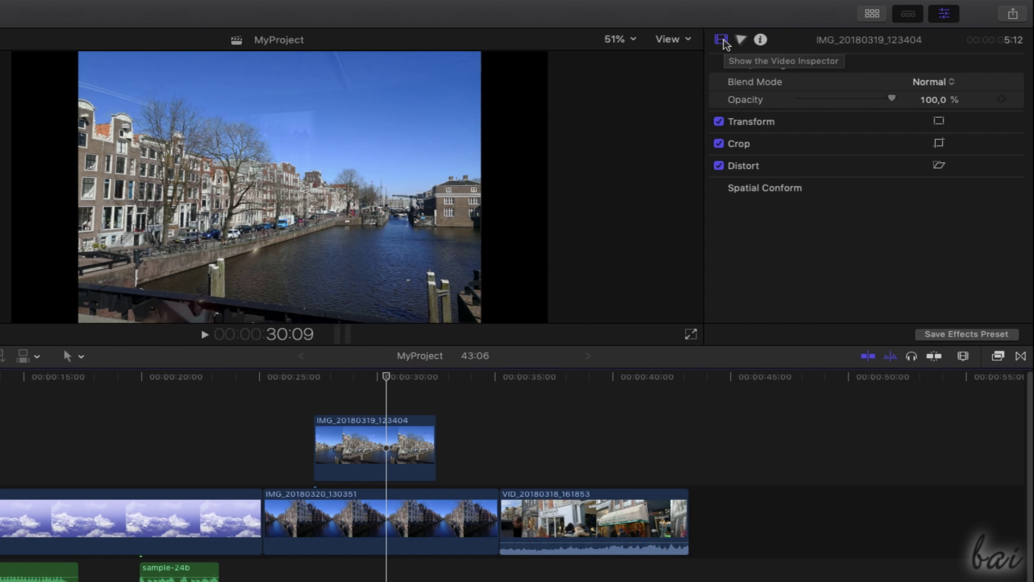
- Keep the photo's blend mode at Normal and lower its opacity
left_click(931, 83)
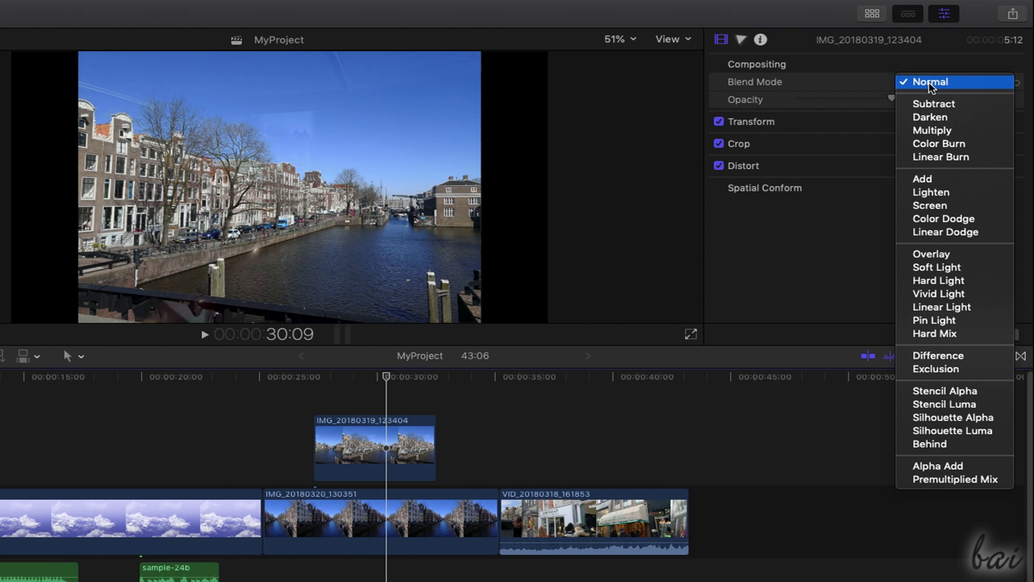
left_click(930, 83)
left_click_drag(891, 99, 922, 102)
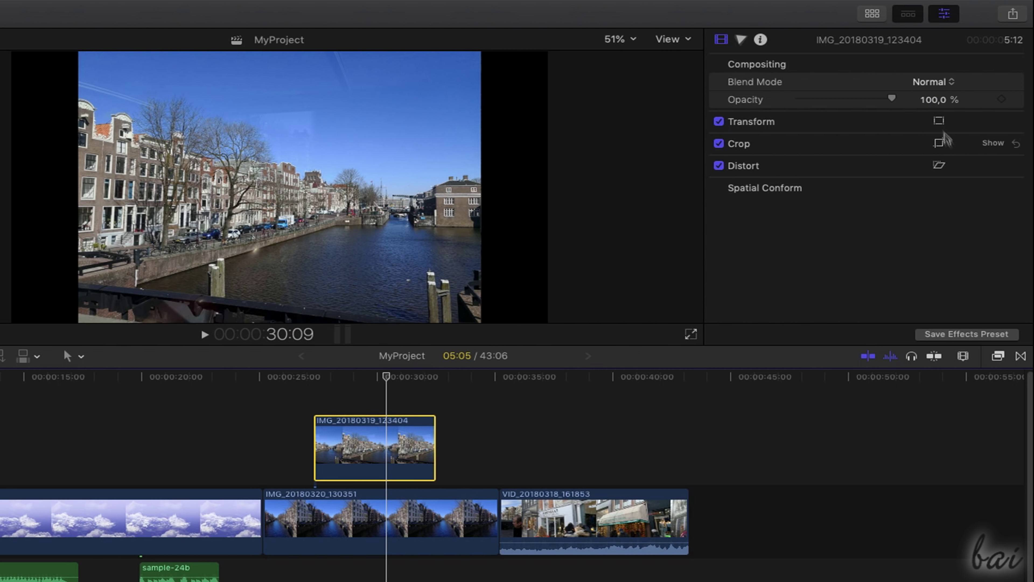
- Use Transform controls to scale the photo to about 61%, then half, rotate -45°, reposition
left_click(938, 122)
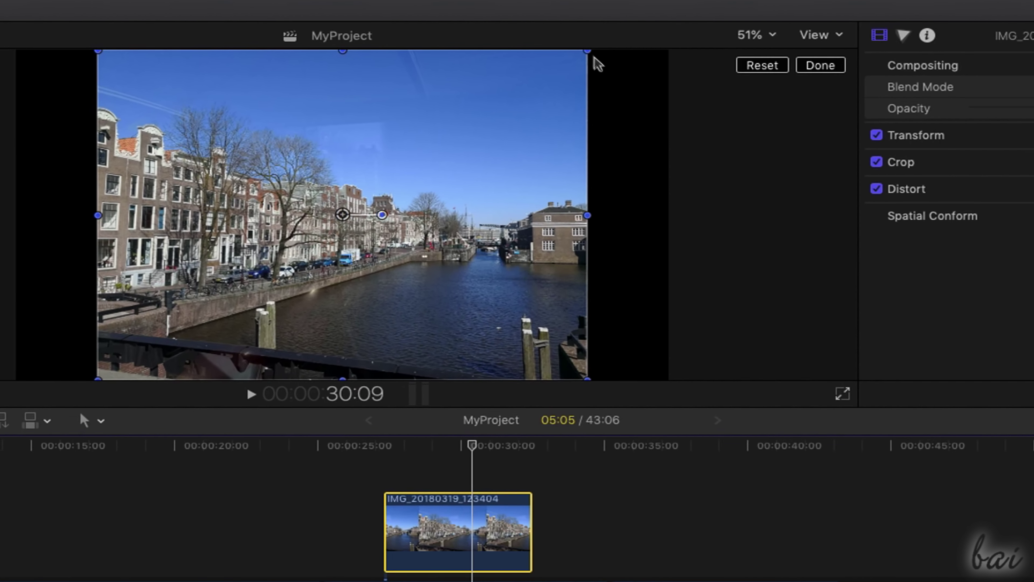
left_click_drag(480, 52, 373, 105)
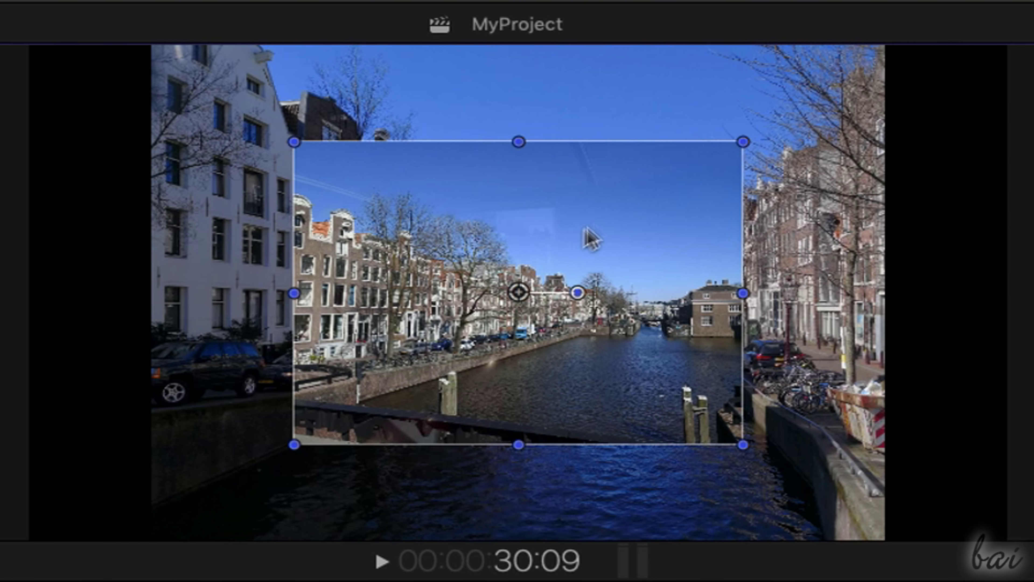
left_click_drag(597, 232, 657, 204)
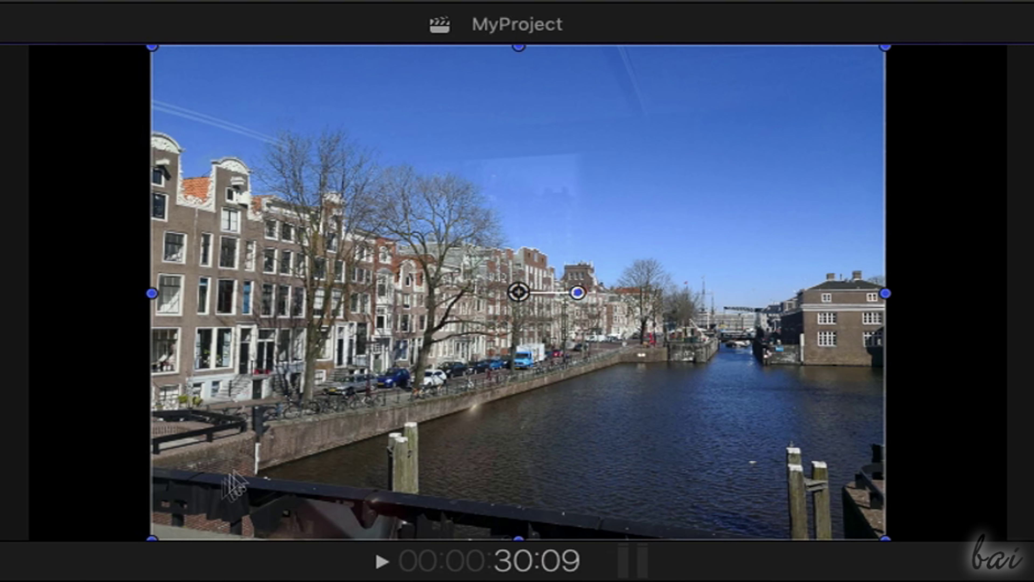
left_click_drag(156, 535, 309, 430)
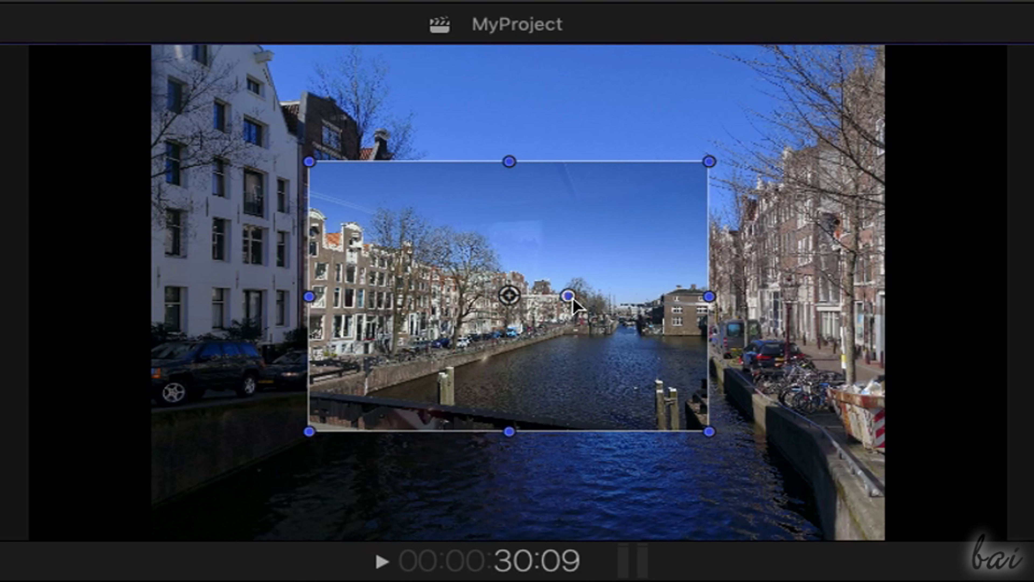
left_click_drag(571, 298, 567, 353)
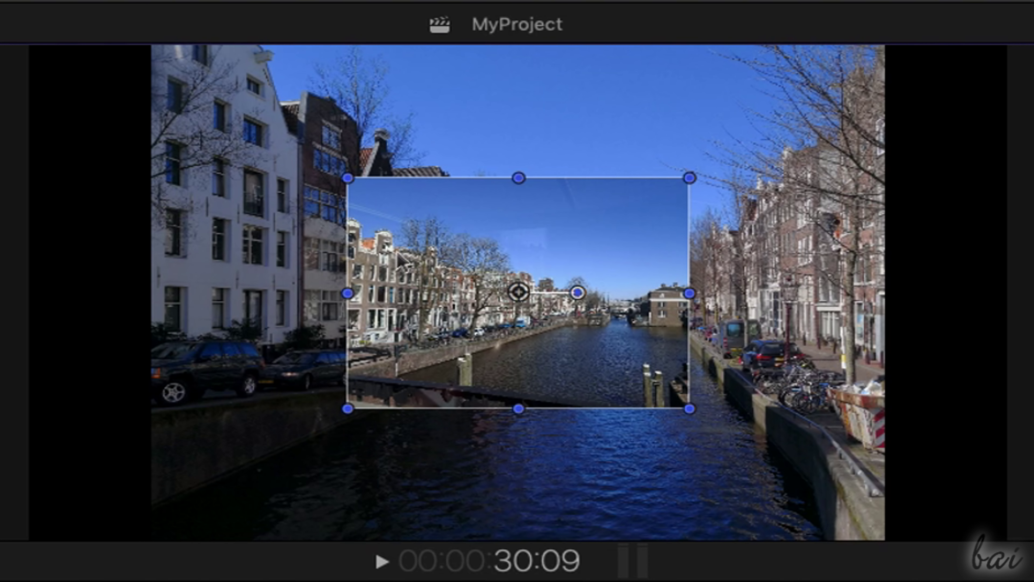
left_click_drag(423, 246, 485, 187)
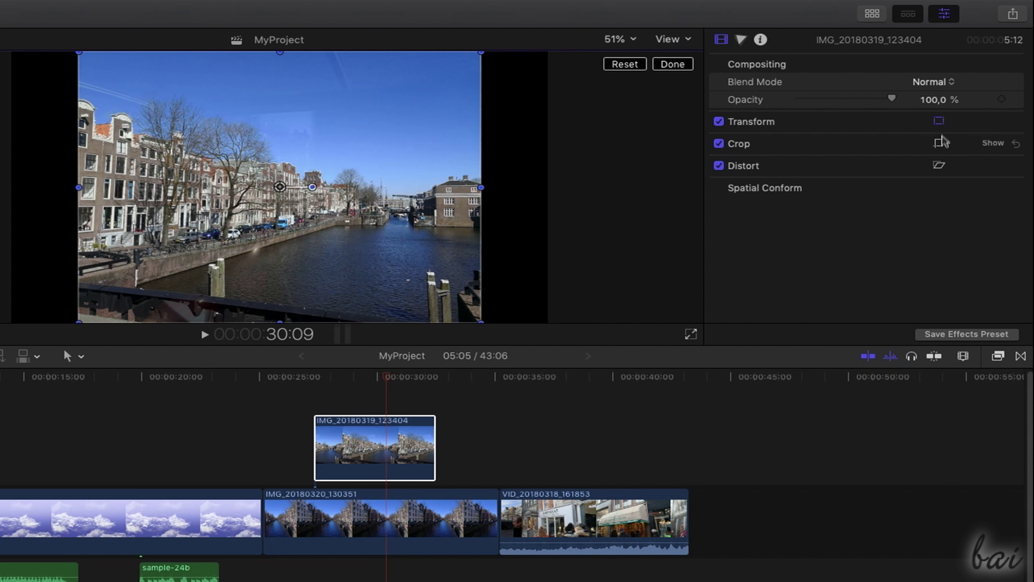
- Trim the photo's top and left edges, then crop it to its upper-right area
left_click(940, 142)
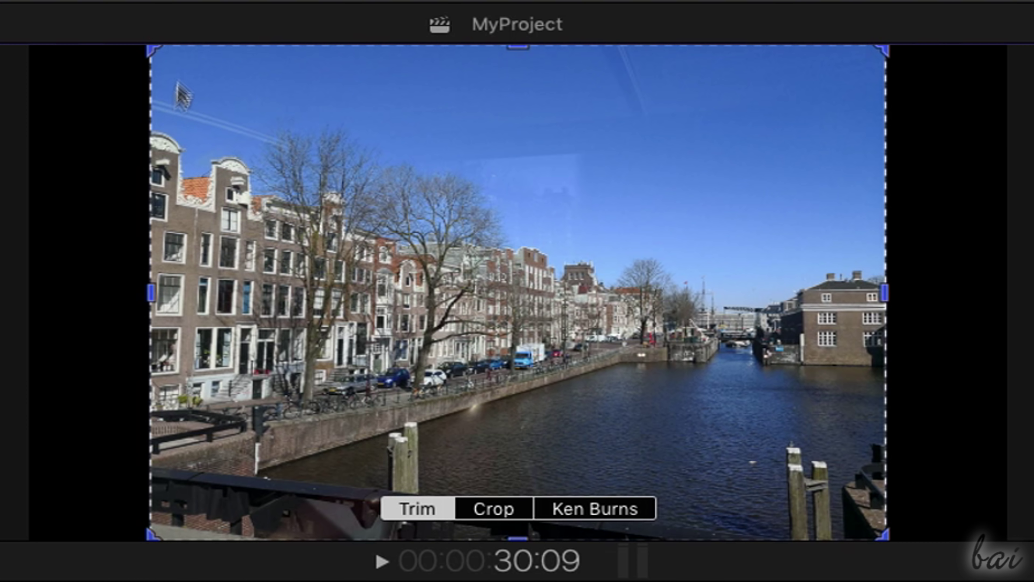
left_click_drag(179, 74, 570, 321)
left_click(509, 514)
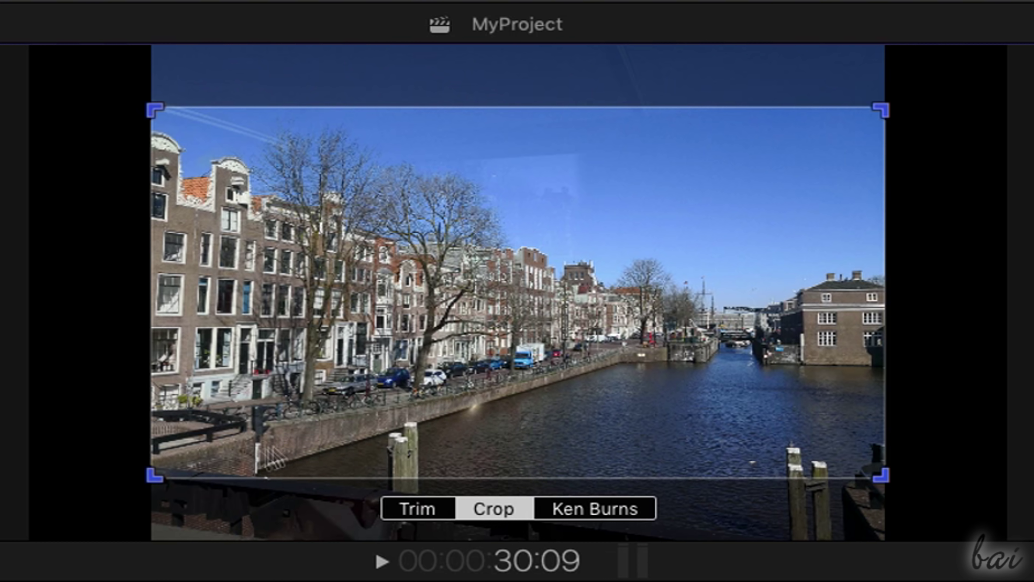
left_click_drag(153, 477, 261, 321)
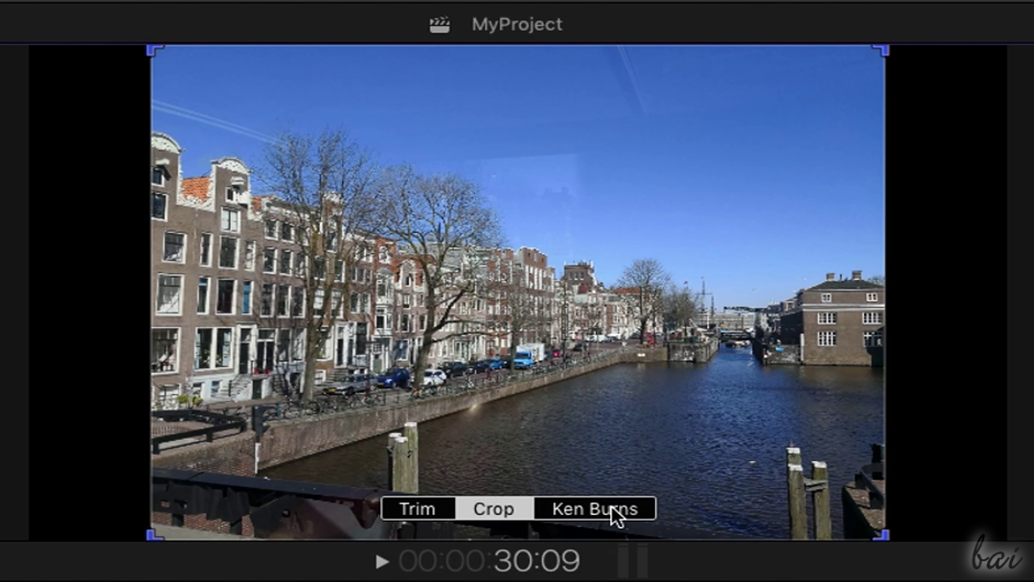
- Set a Ken Burns move with the end frame shrunk toward the upper right
left_click(611, 507)
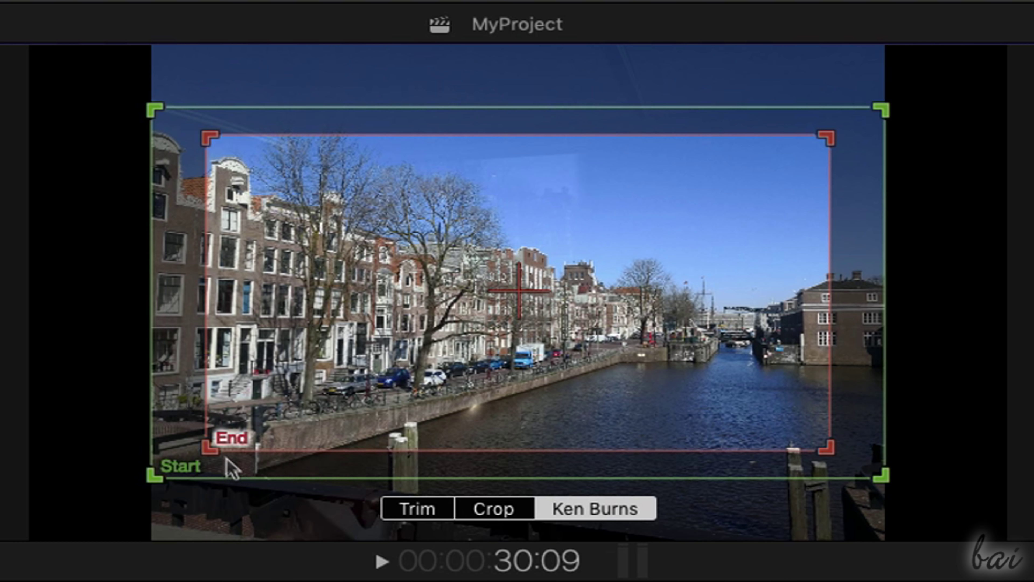
left_click_drag(207, 447, 426, 338)
mouse_move(632, 305)
left_mouse_down()
mouse_move(667, 301)
mouse_move(640, 308)
mouse_move(648, 313)
left_mouse_up()
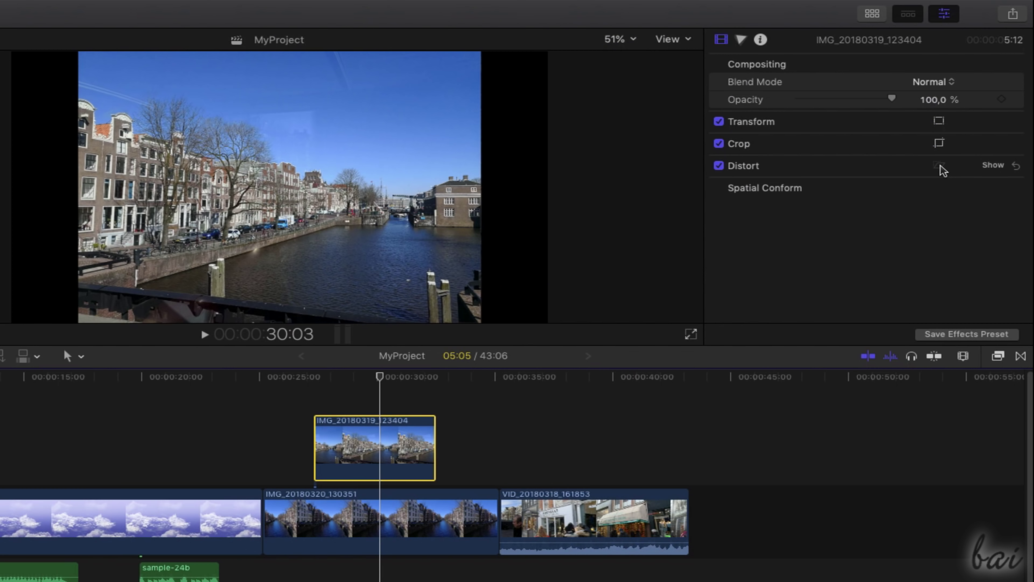
- Warp the photo's top-left corner with Distort, then reset it and finish
left_click(938, 166)
left_click_drag(82, 54, 196, 83)
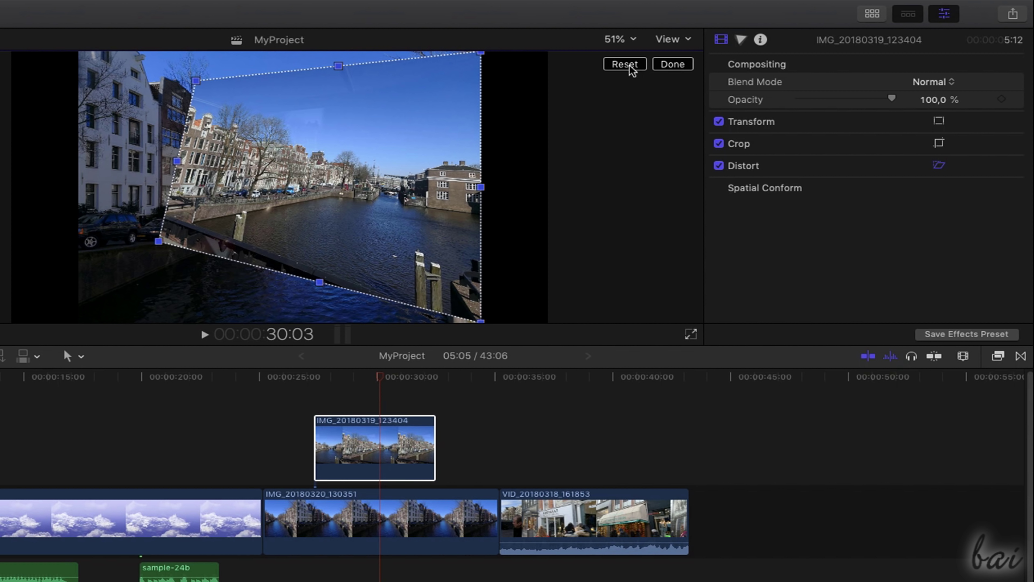
left_click(625, 64)
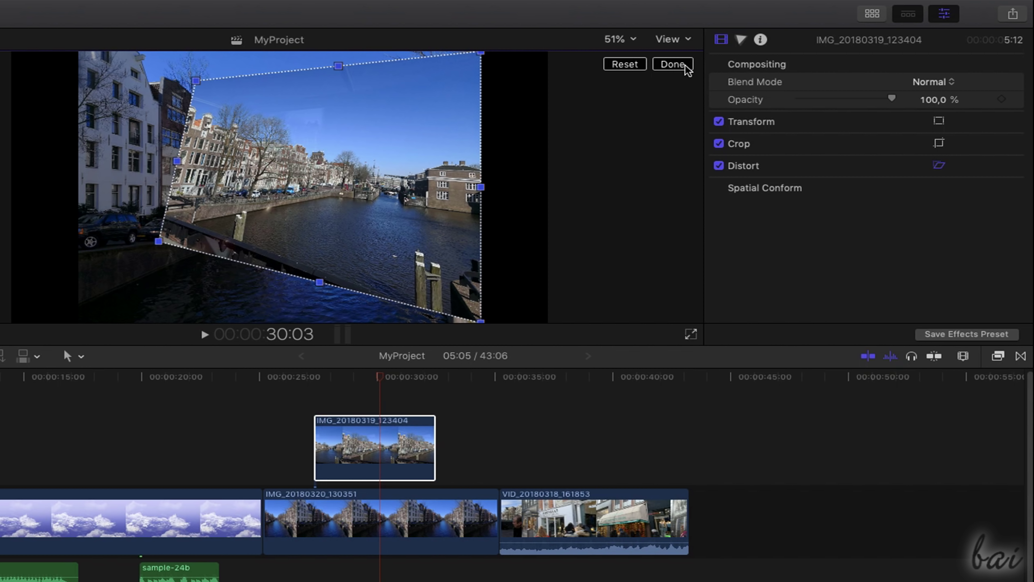
left_click(685, 65)
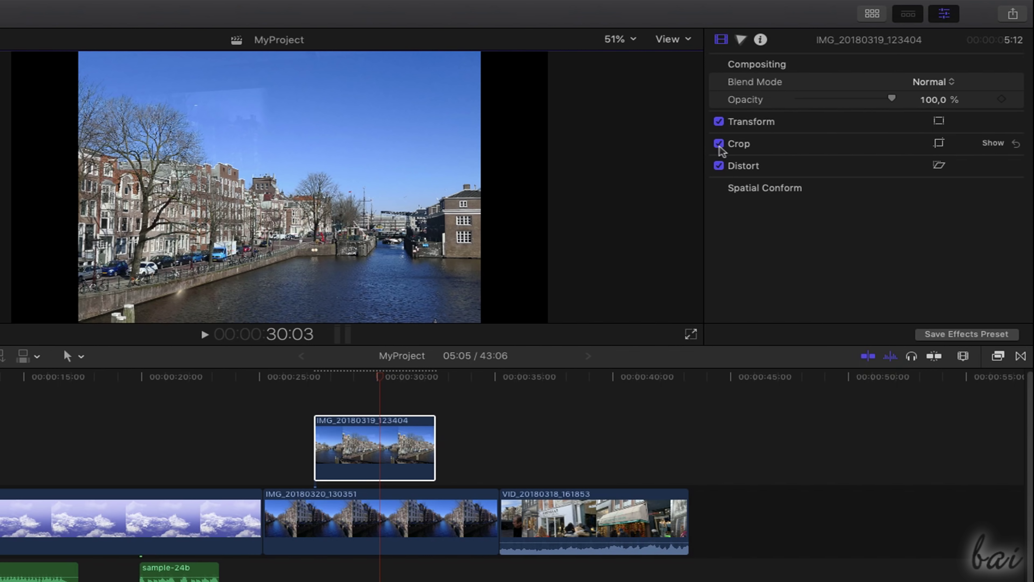
- Toggle the photo's crop off and on twice, leaving it enabled
left_click(719, 144)
left_click(719, 144)
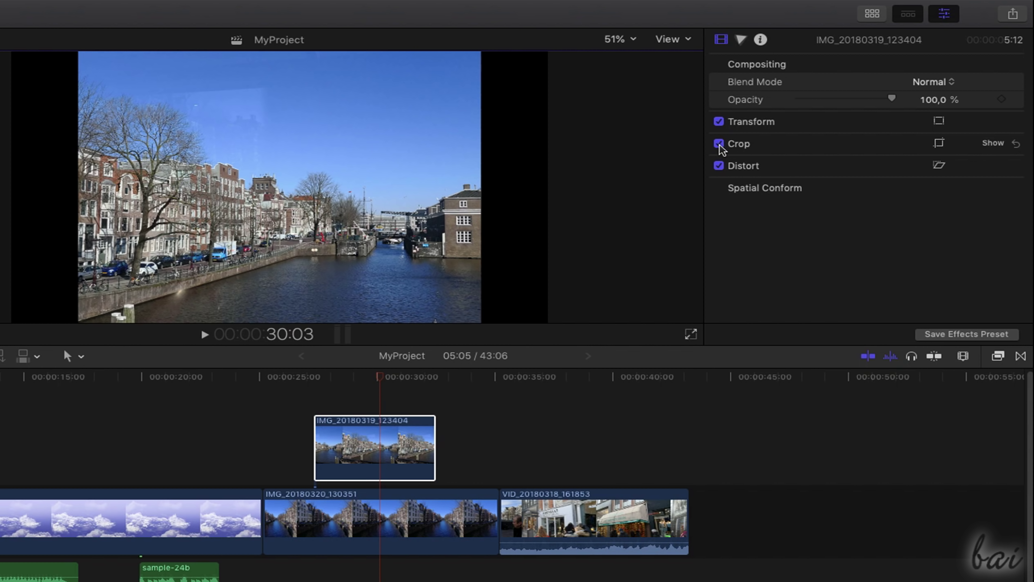
left_click(719, 144)
left_click(719, 144)
- Add a Color Board correction to the canal photo, tinting it yellow and boosting midtone saturation
left_click(740, 41)
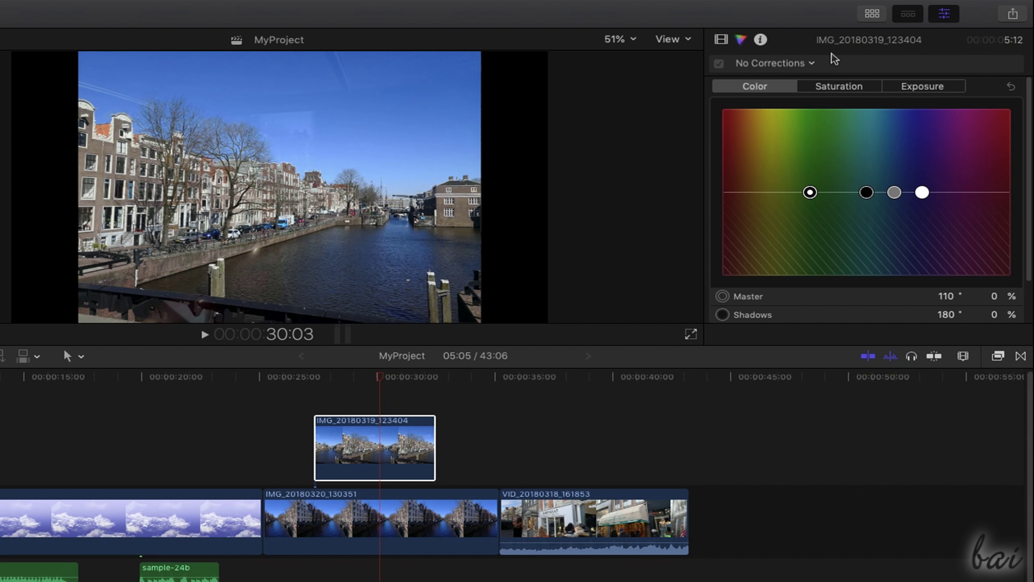
left_click(810, 64)
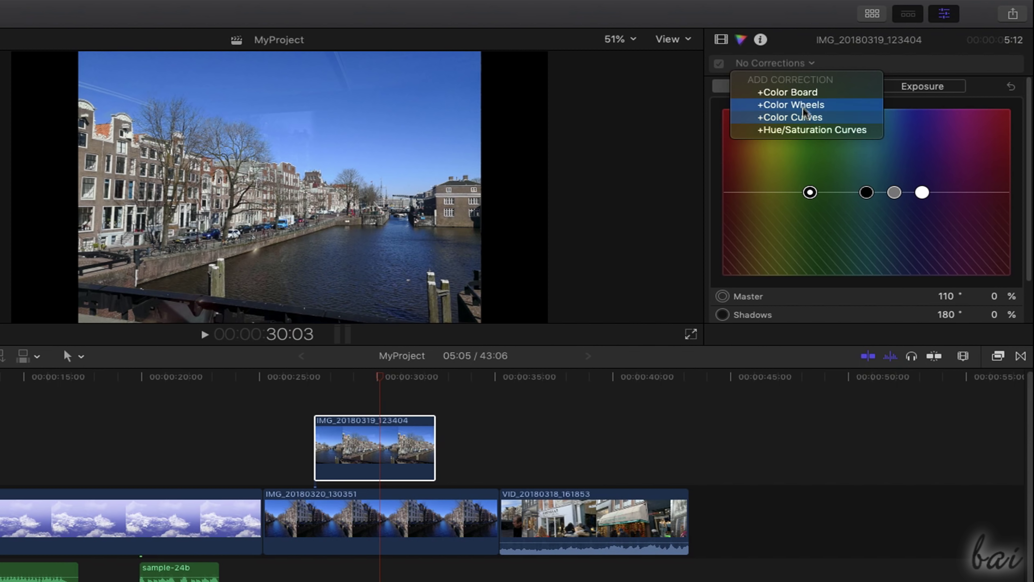
left_click(804, 94)
left_click_drag(810, 192, 770, 159)
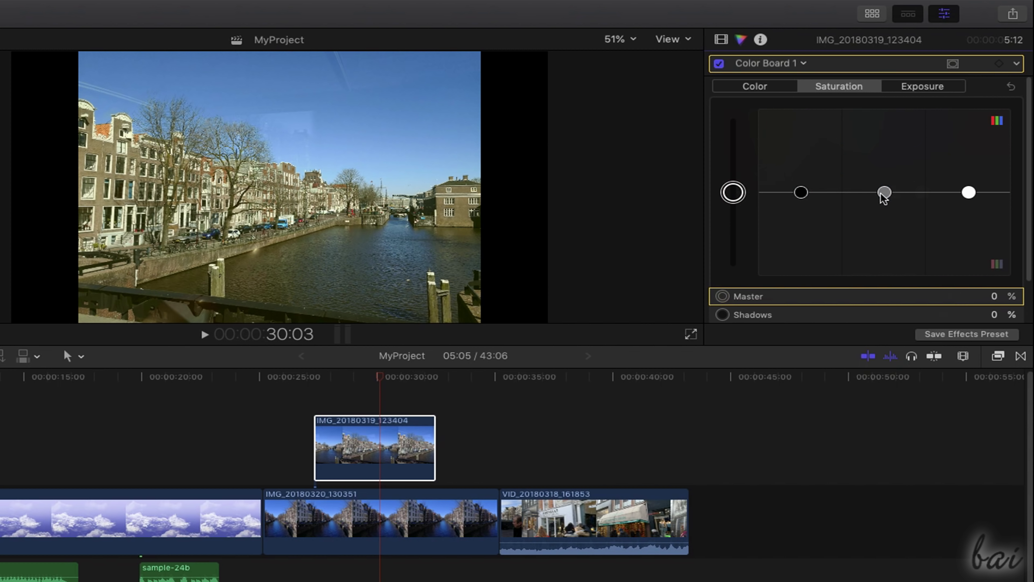
left_click_drag(884, 194, 849, 191)
- Set Color Board exposure to Master 3%, Shadows -14%, Midtones -21%, Highlights -3%
left_click(922, 86)
mouse_move(968, 192)
left_mouse_down()
mouse_move(959, 131)
mouse_move(958, 199)
left_mouse_up()
mouse_move(884, 192)
left_mouse_down()
mouse_move(879, 157)
mouse_move(883, 209)
left_mouse_up()
mouse_move(801, 191)
left_mouse_down()
mouse_move(801, 162)
mouse_move(800, 203)
left_mouse_up()
mouse_move(733, 193)
left_mouse_down()
mouse_move(730, 164)
mouse_move(727, 215)
mouse_move(726, 191)
left_mouse_up()
scroll(932, 268, "down", 3)
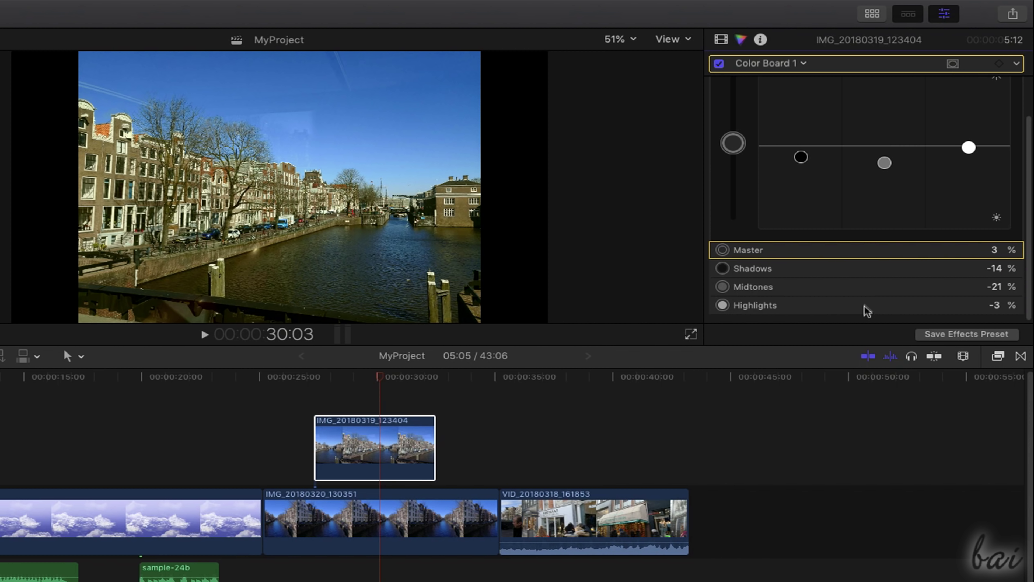
- Add Hue/Saturation Curves to the canal photo and add two hue-shifting curve points
scroll(867, 310, "up", 3)
left_click(769, 63)
left_click(801, 165)
left_click_drag(818, 166, 911, 165)
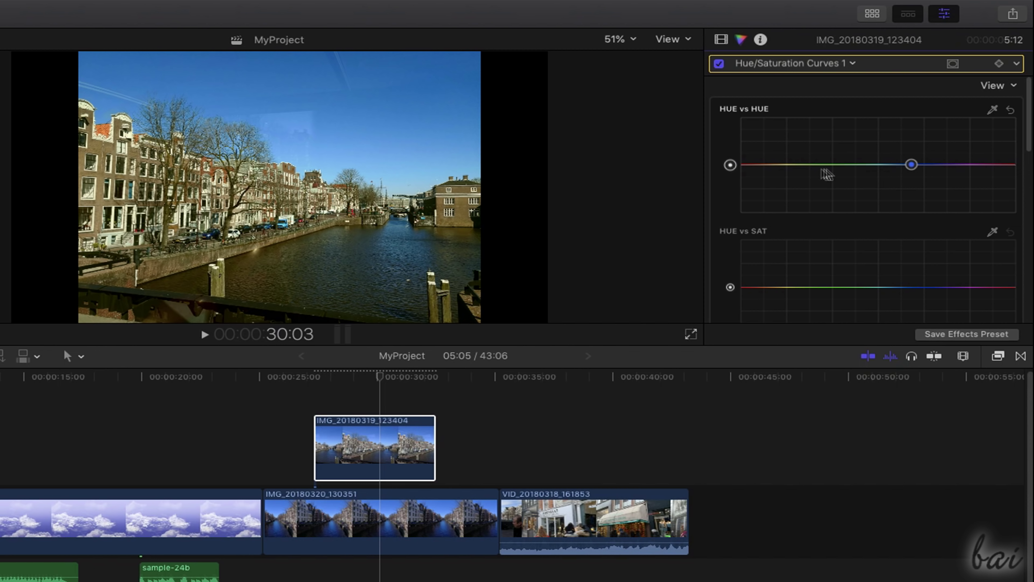
mouse_move(815, 164)
left_mouse_down()
mouse_move(798, 140)
mouse_move(798, 170)
left_mouse_up()
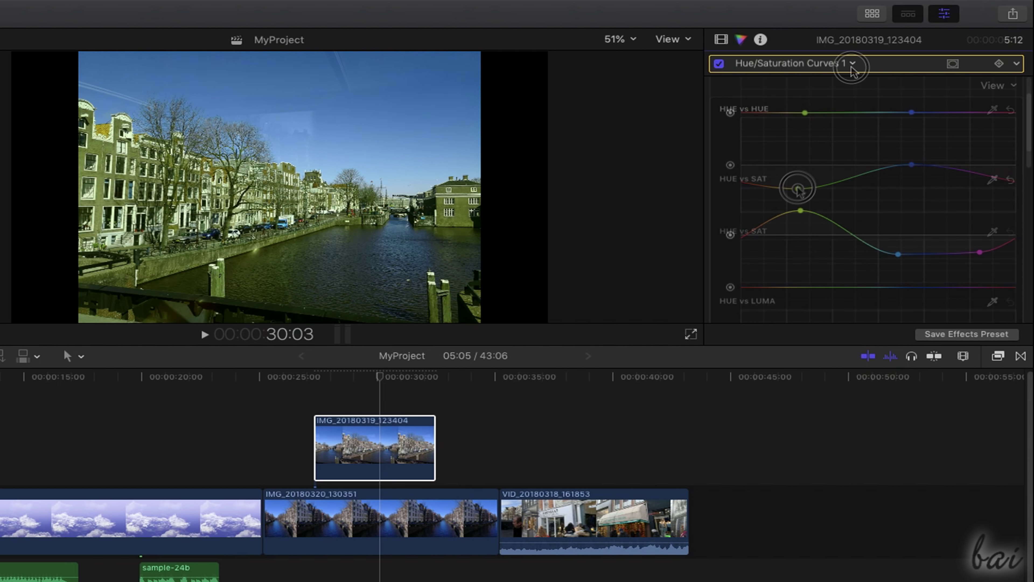
- Add Color Wheels and Color Curves corrections to the canal photo
left_click(852, 64)
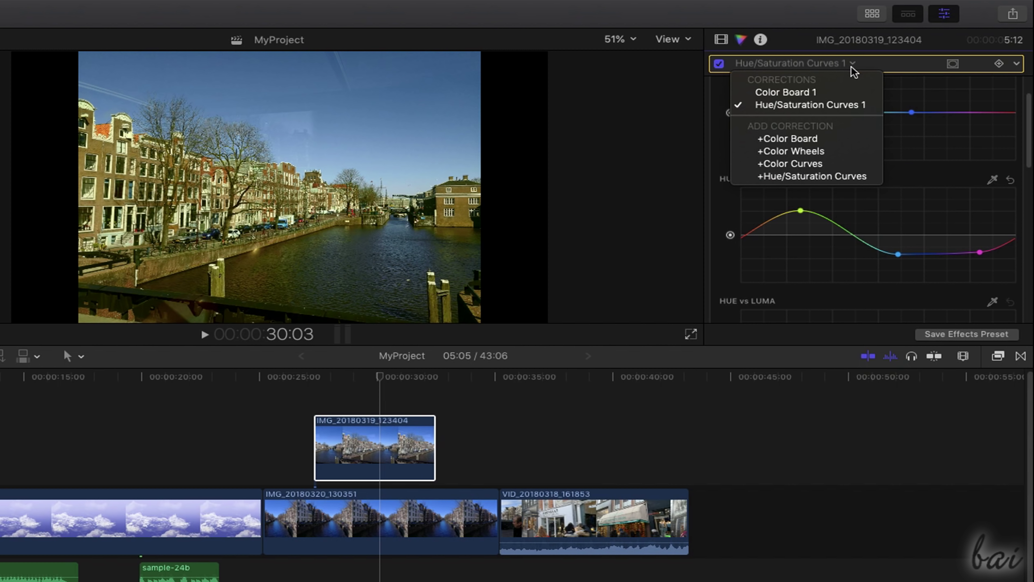
left_click(812, 152)
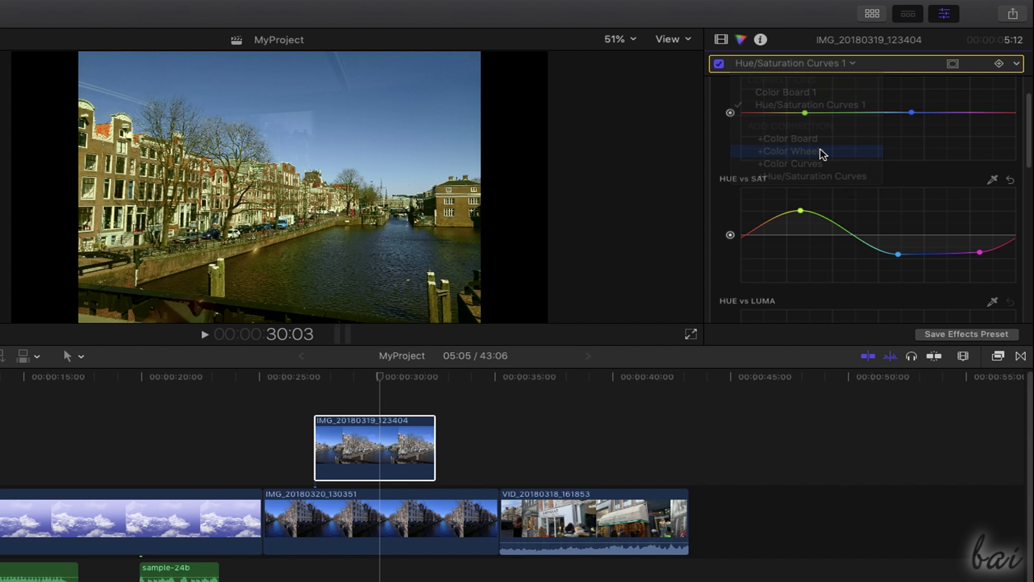
left_click_drag(1028, 124, 1015, 236)
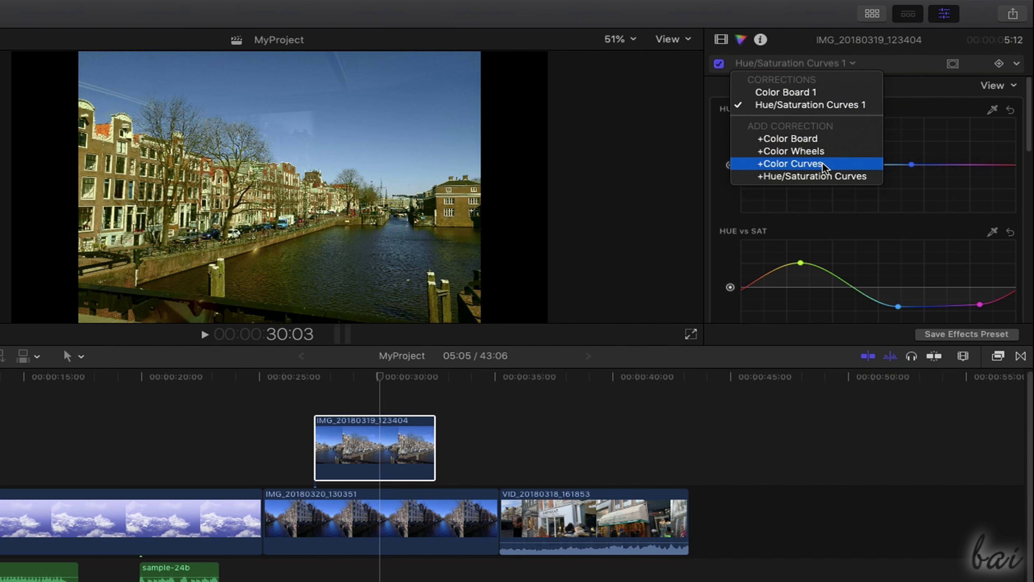
left_click(823, 164)
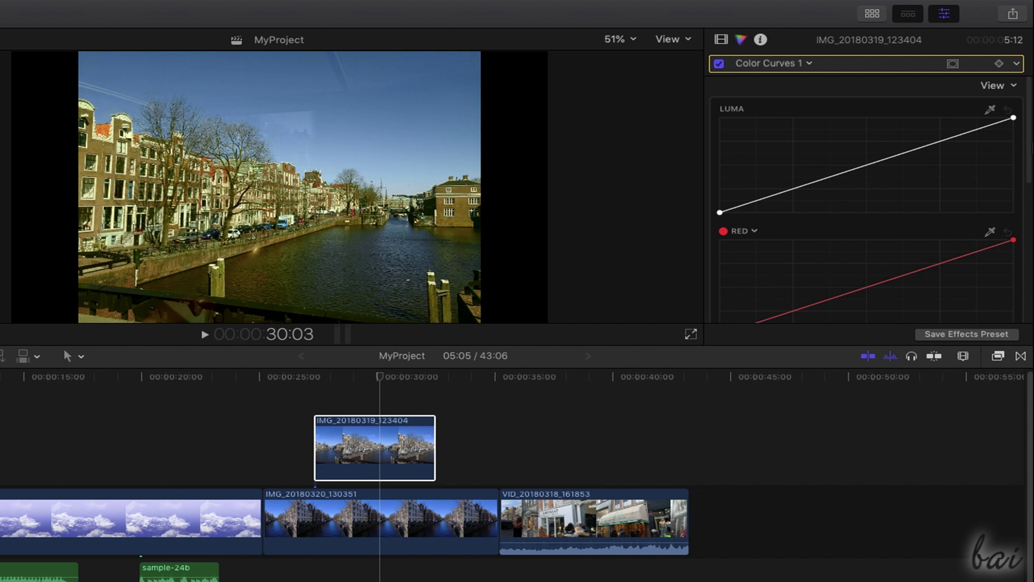
left_click_drag(1028, 145, 1015, 242)
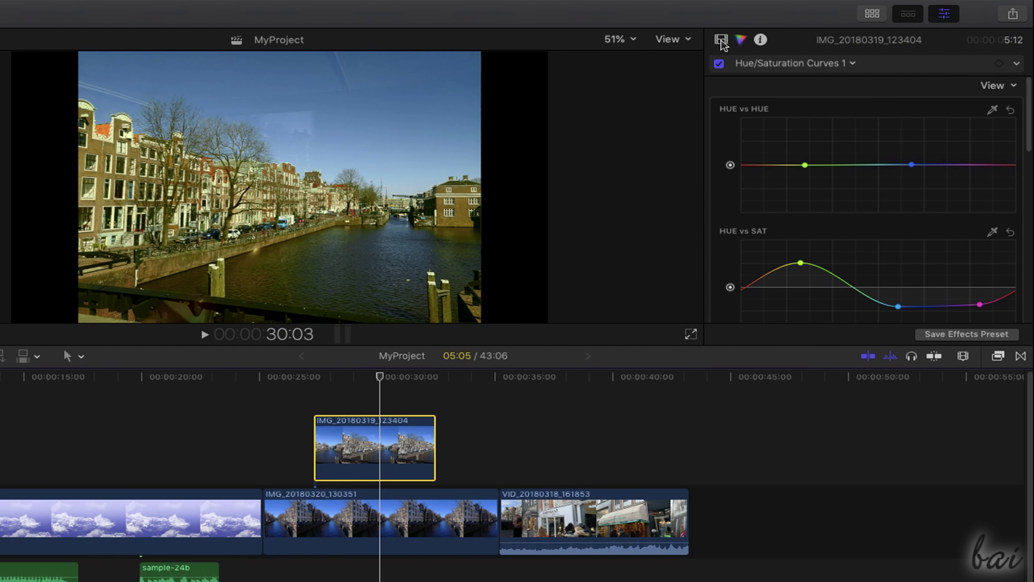
- Toggle Color Board 1 and Hue/Saturation Curves 1 off and back on, then show Color Board exposure
left_click(721, 41)
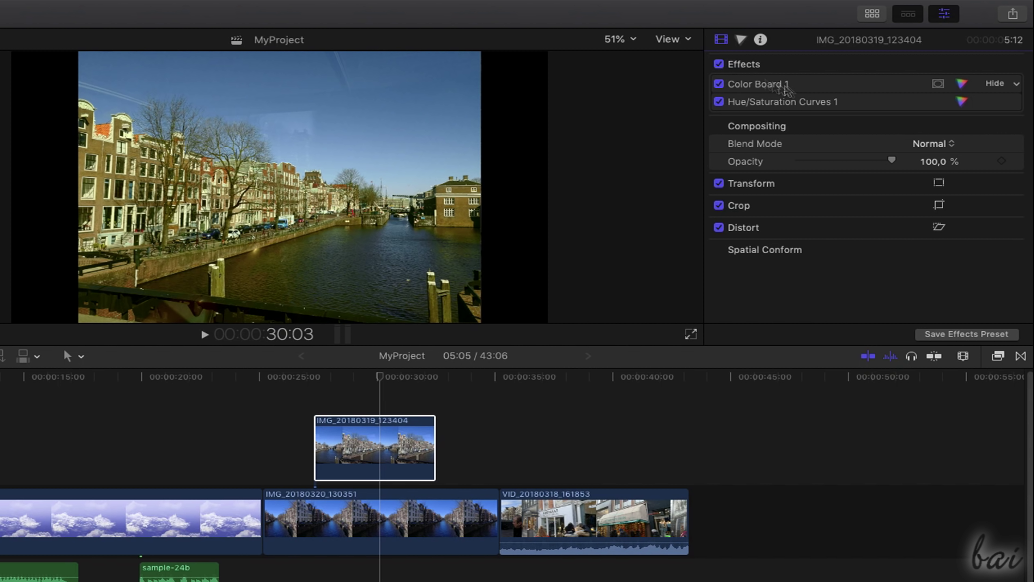
left_click(718, 84)
left_click(719, 102)
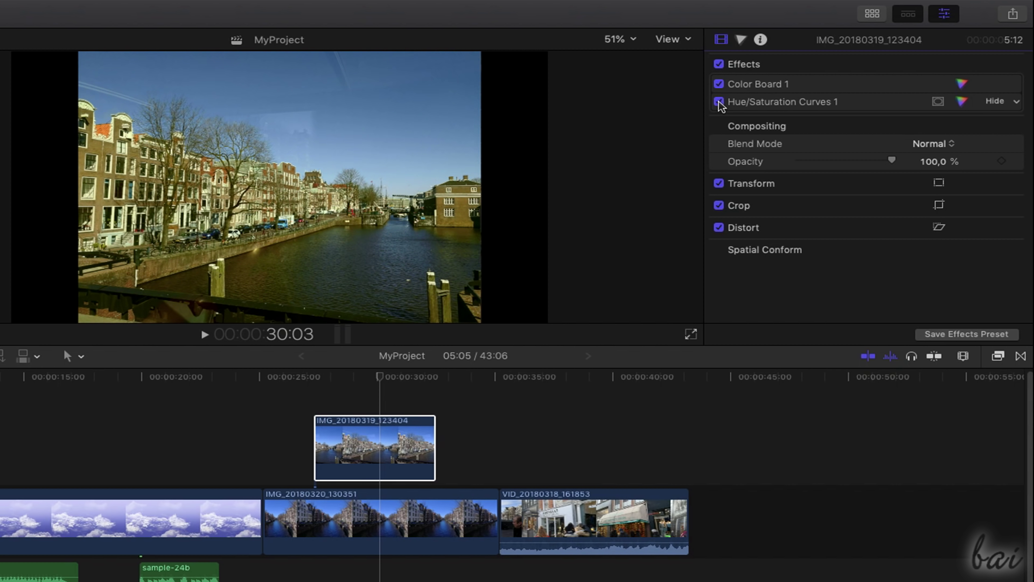
left_click(719, 102)
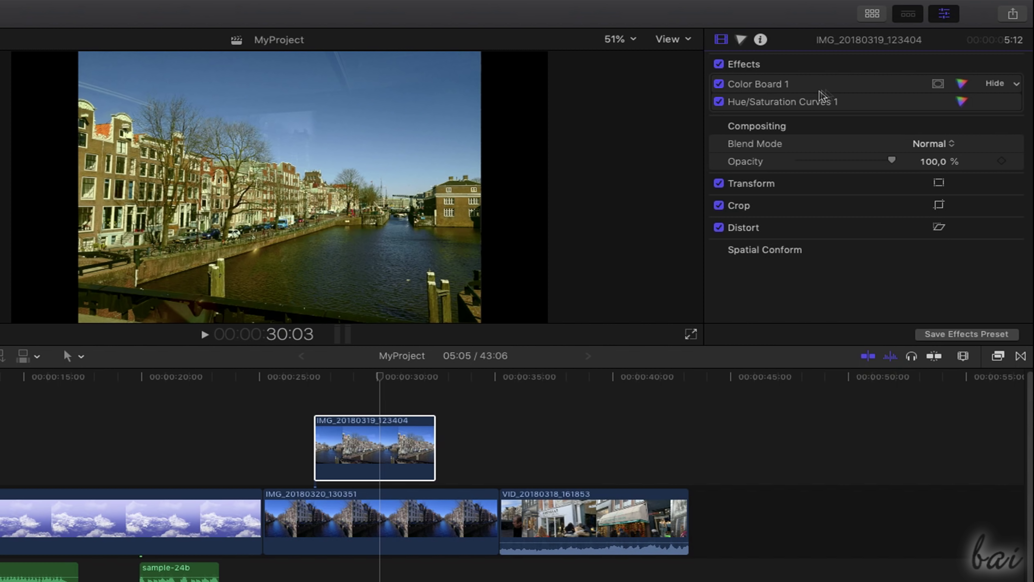
left_click(962, 85)
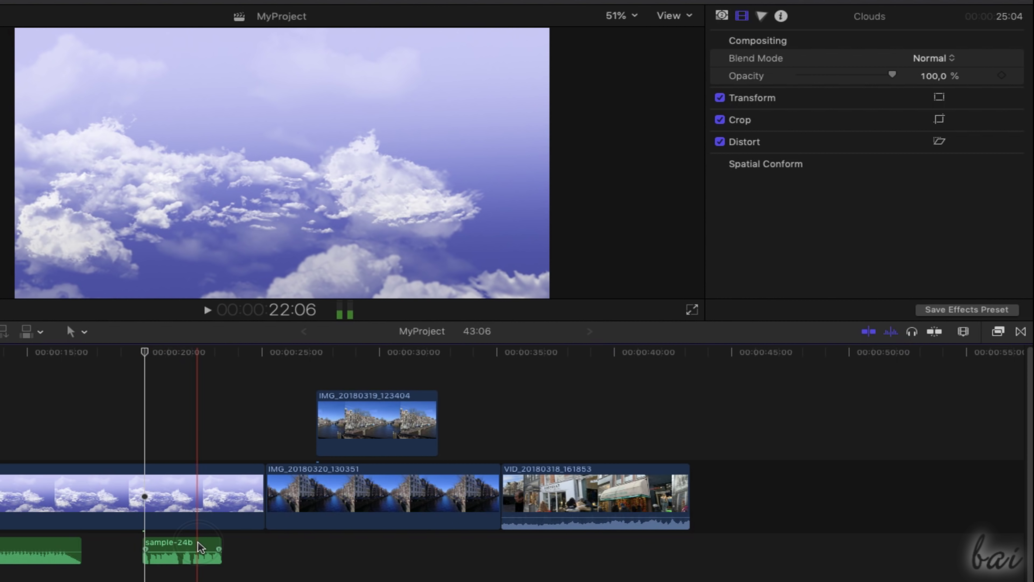
- Lower sample-24b's volume to -16.5 dB and cut its 512 Hz EQ band to about -13 dB
left_click(197, 570)
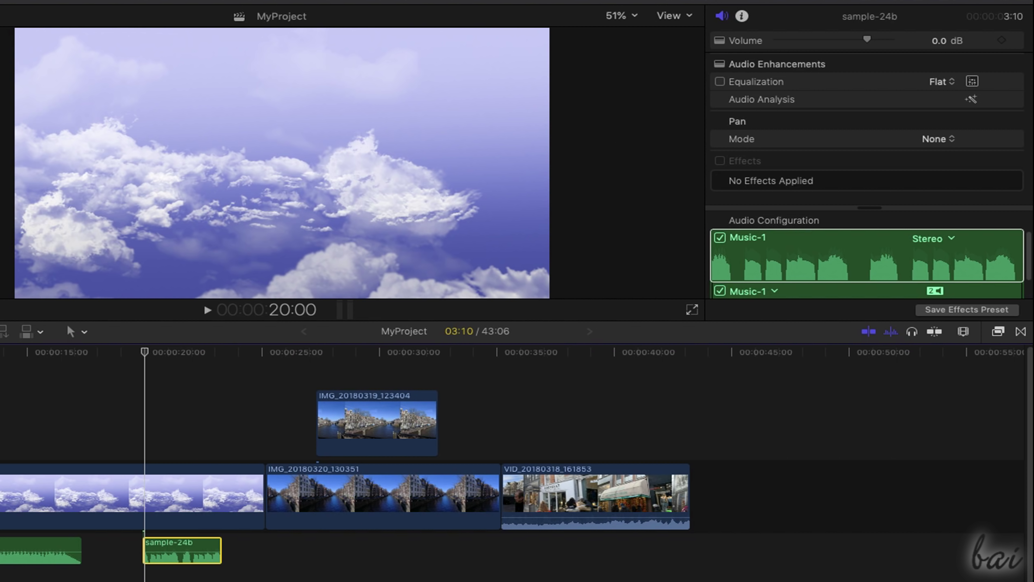
key("space")
left_click_drag(868, 41, 833, 41)
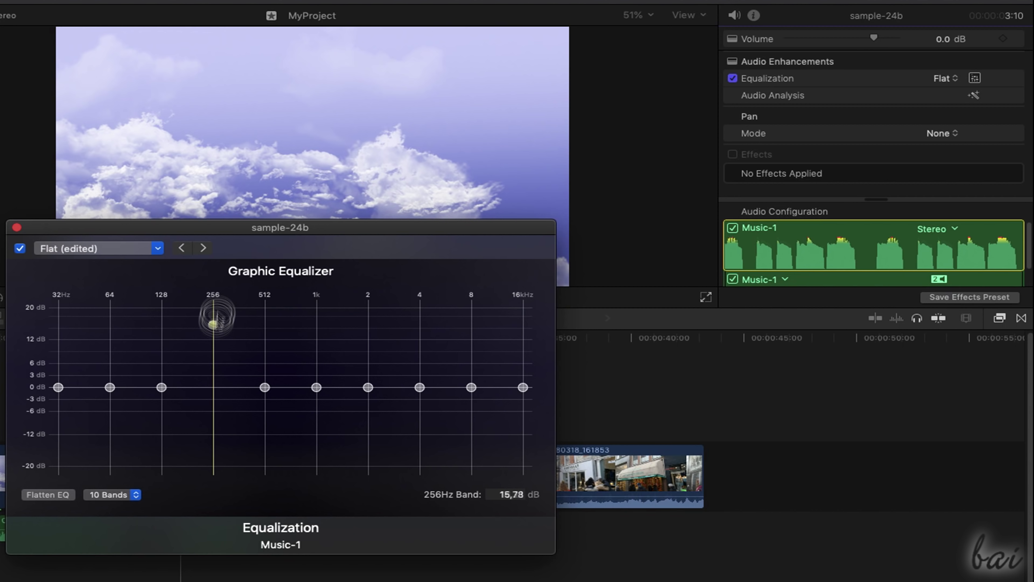
left_click_drag(265, 387, 265, 448)
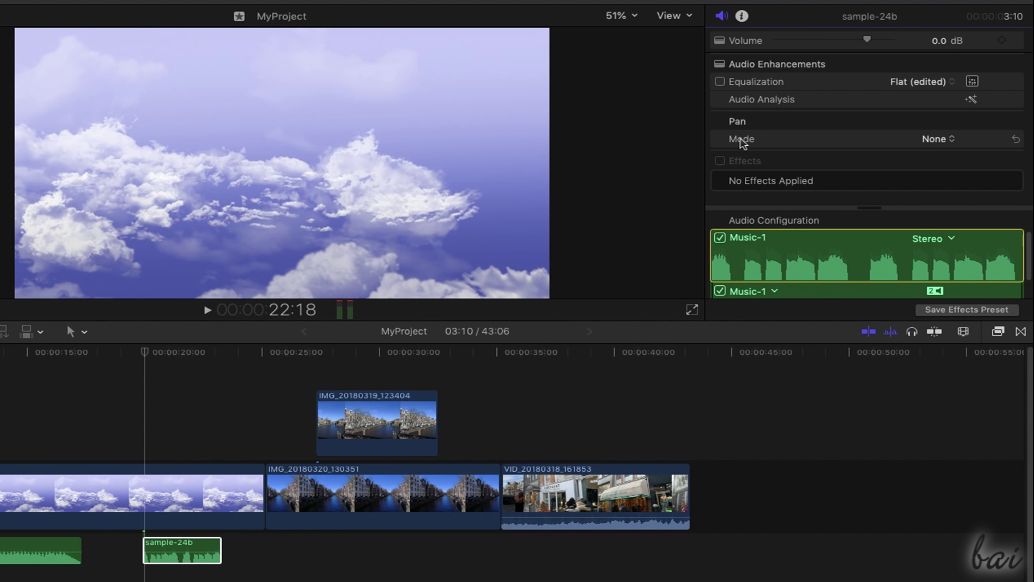
- Set sample-24b's Pan Mode to Dialogue
left_click(939, 144)
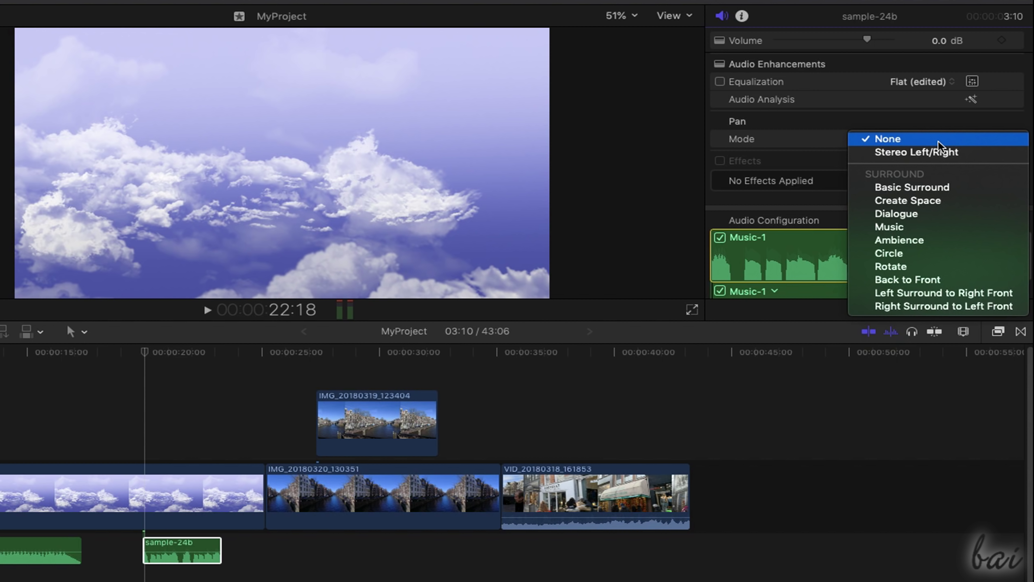
left_click(916, 217)
scroll(959, 153, "down", 5)
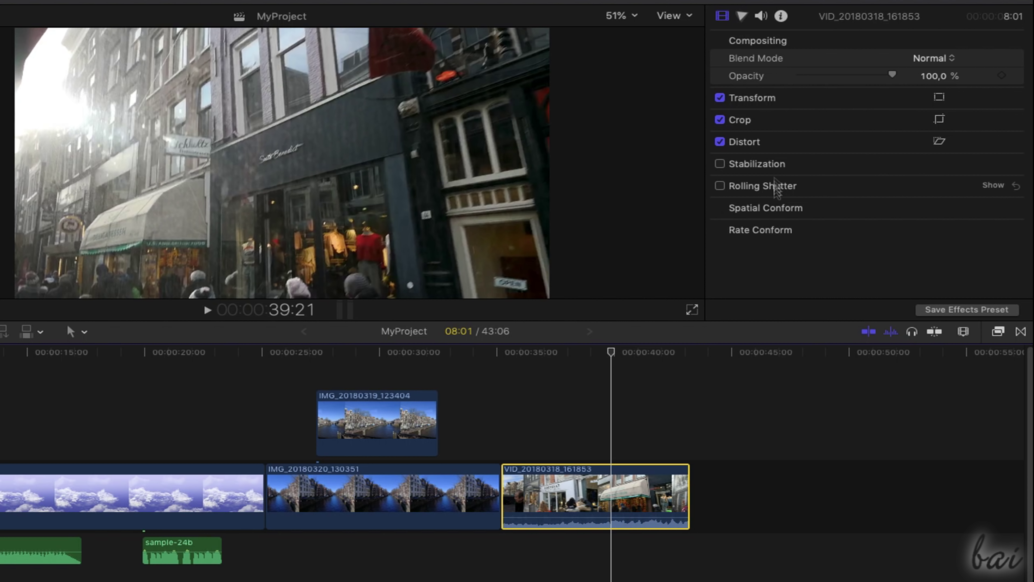
- Open the Effects browser and view the EQ and Echo audio effect categories
left_click(760, 16)
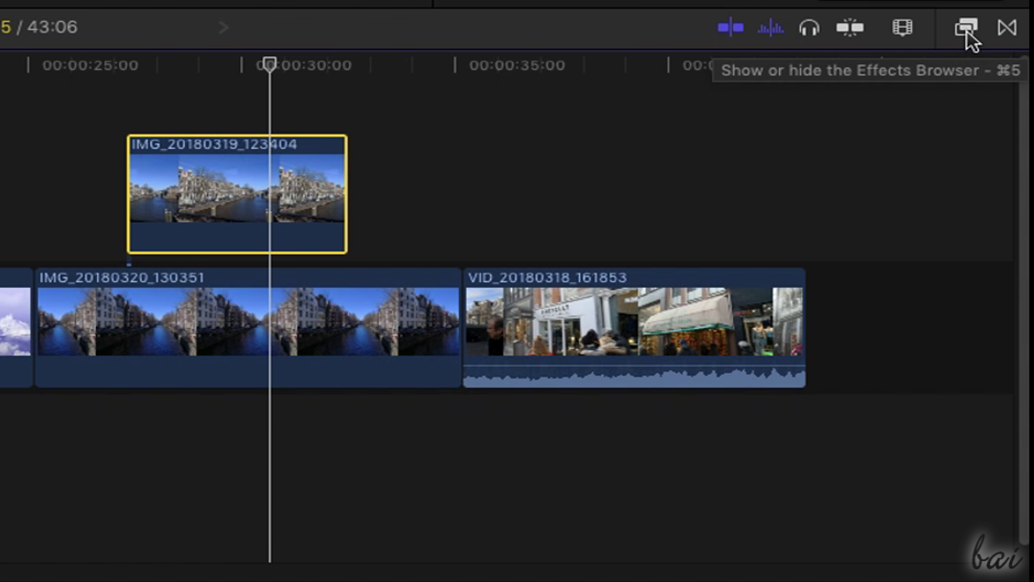
left_click(967, 32)
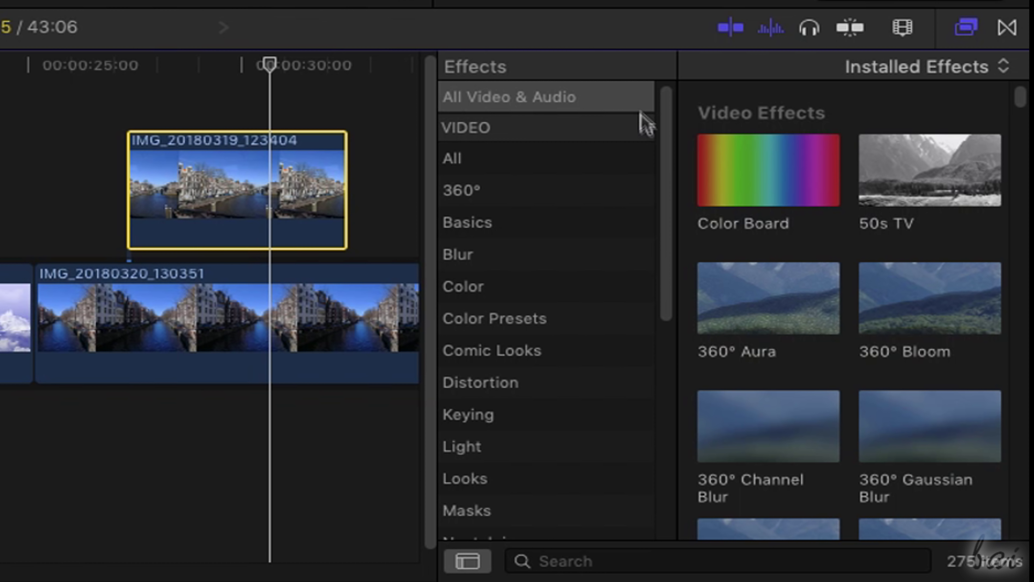
left_click_drag(668, 145, 594, 446)
left_click(555, 368)
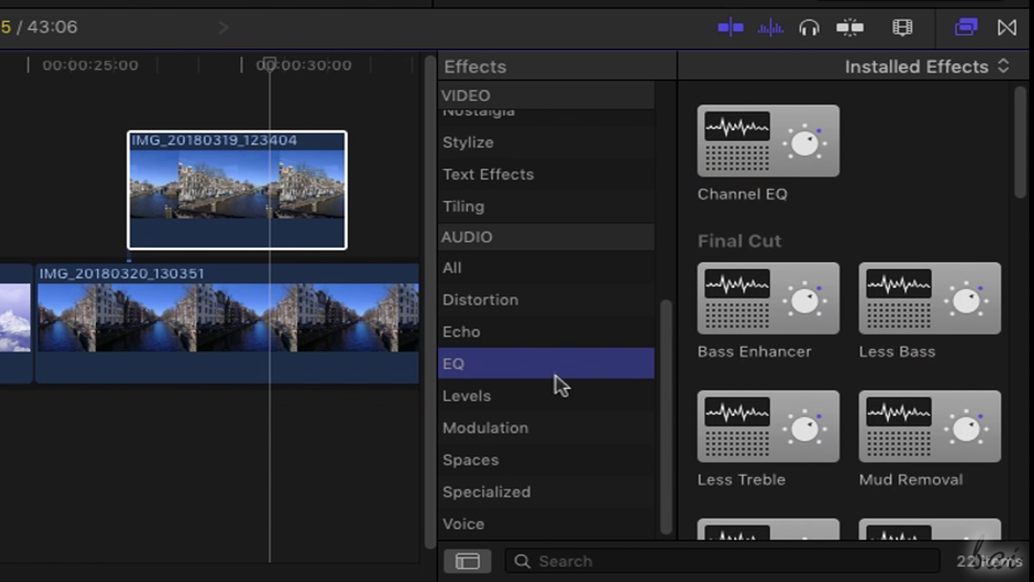
left_click(547, 344)
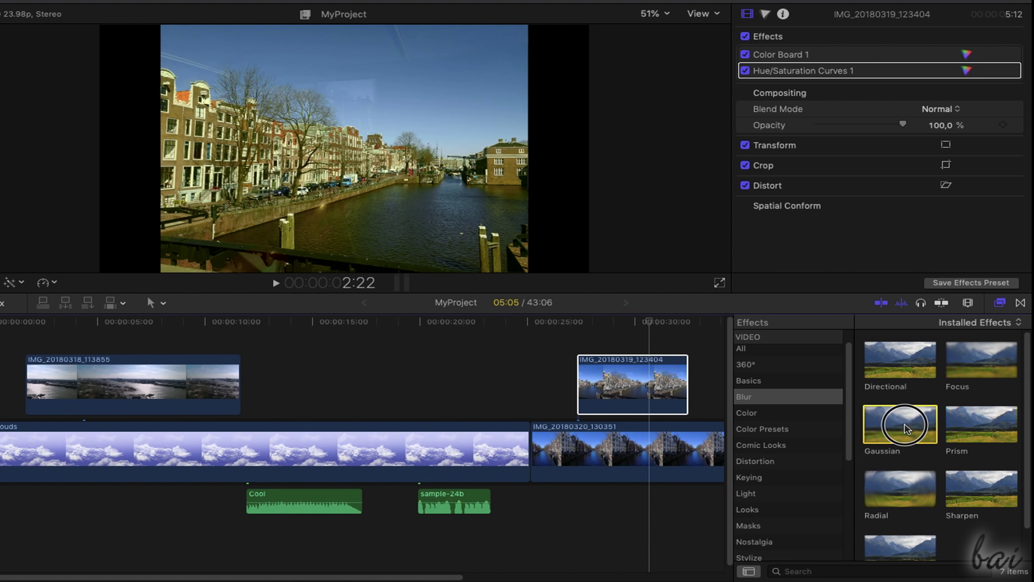
- Apply Gaussian blur to IMG_20180319_123404 with Amount 4,86 and Blur Boost 1,28
left_click_drag(904, 424, 639, 385)
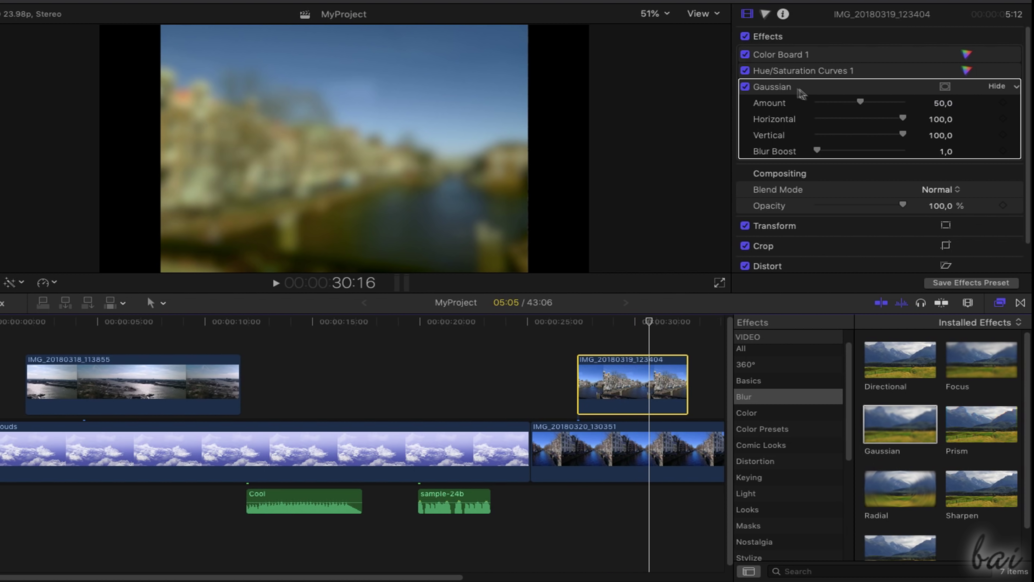
left_click(749, 90)
left_click(748, 90)
left_click_drag(859, 102, 820, 101)
left_click_drag(817, 150, 818, 151)
left_click(154, 8)
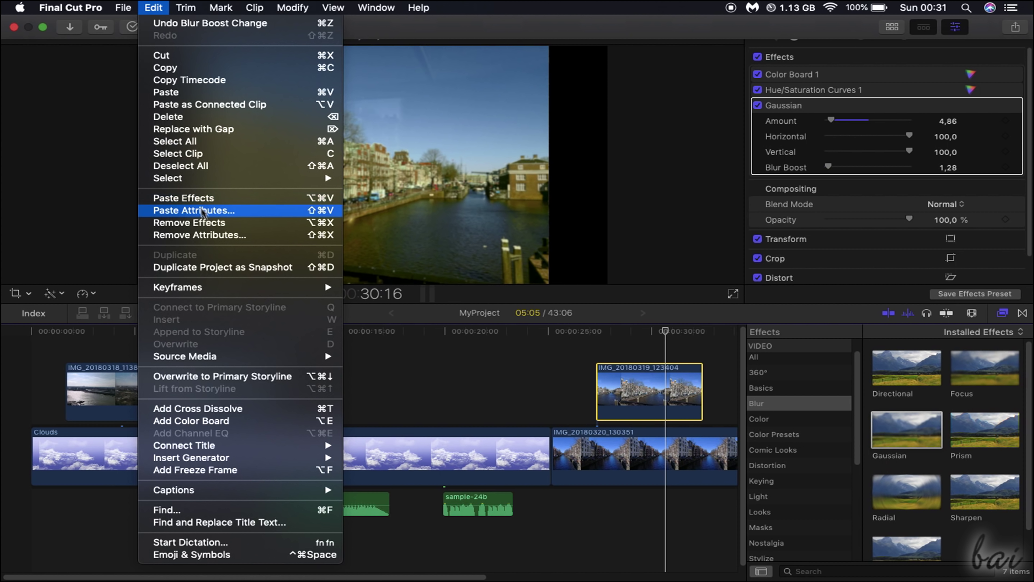
- Remove all effects from IMG_20180319_123404 with Edit > Remove Effects
left_click(209, 222)
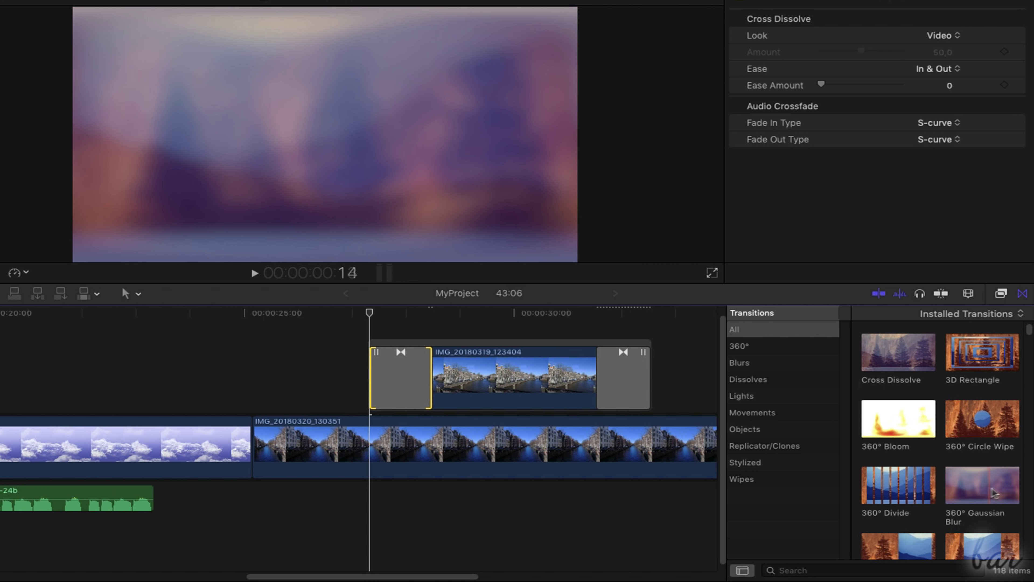
- Drag sample-24b's fade handles to fade it in and out, then play back to check
scroll(971, 484, "down", 10)
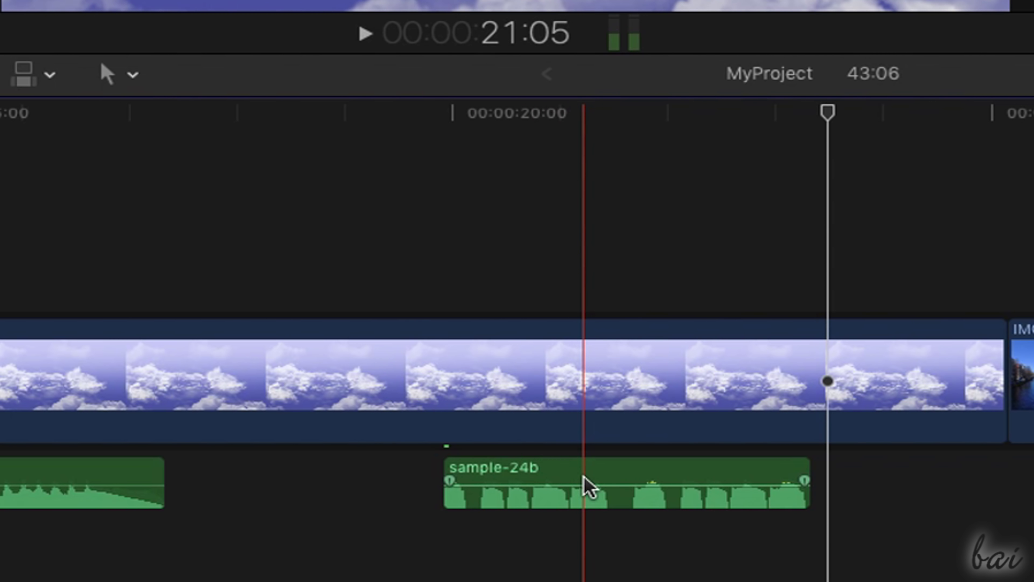
left_click(586, 487)
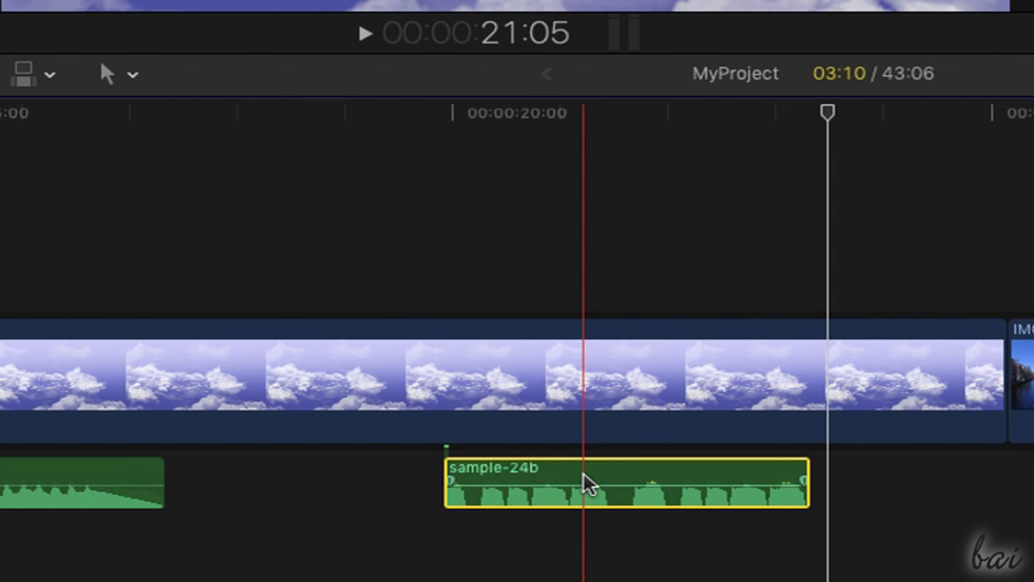
left_click(455, 485)
left_click_drag(455, 485, 605, 480)
left_click_drag(797, 481, 651, 486)
left_click(365, 33)
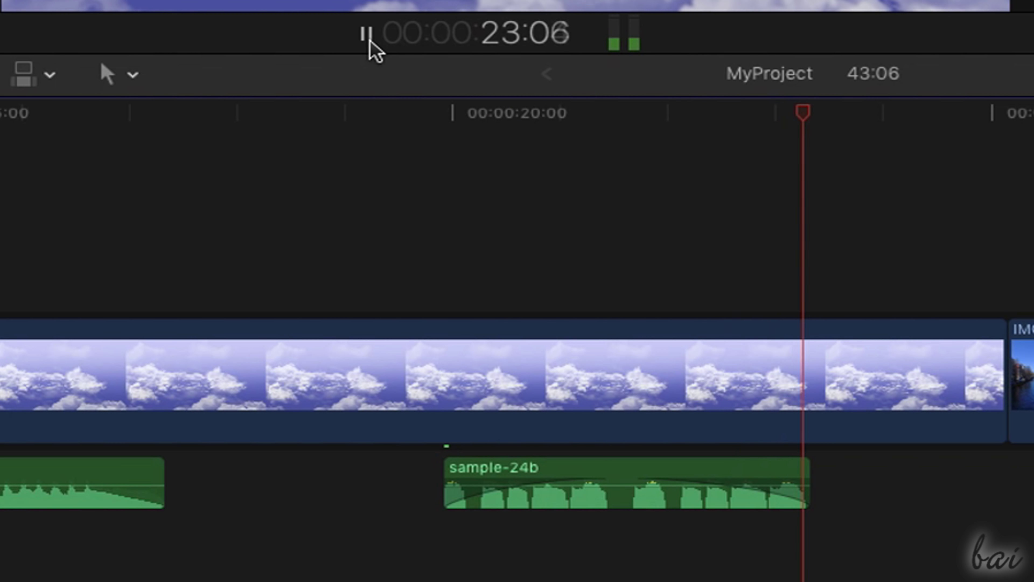
left_click(366, 34)
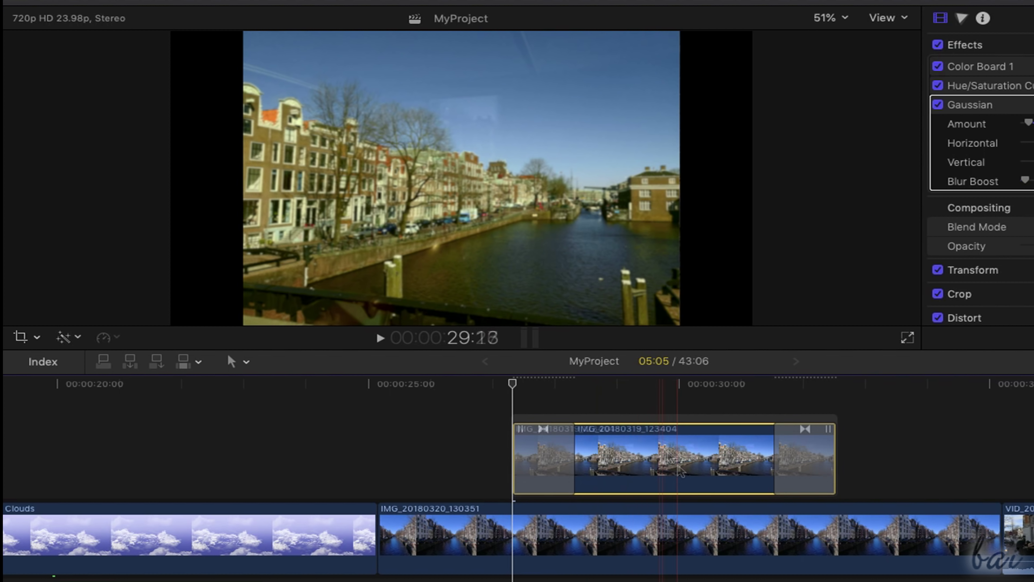
- Add Cross Dissolves to both ends of IMG_20180319_123404 with Cmd+T and preview them
left_click(672, 464)
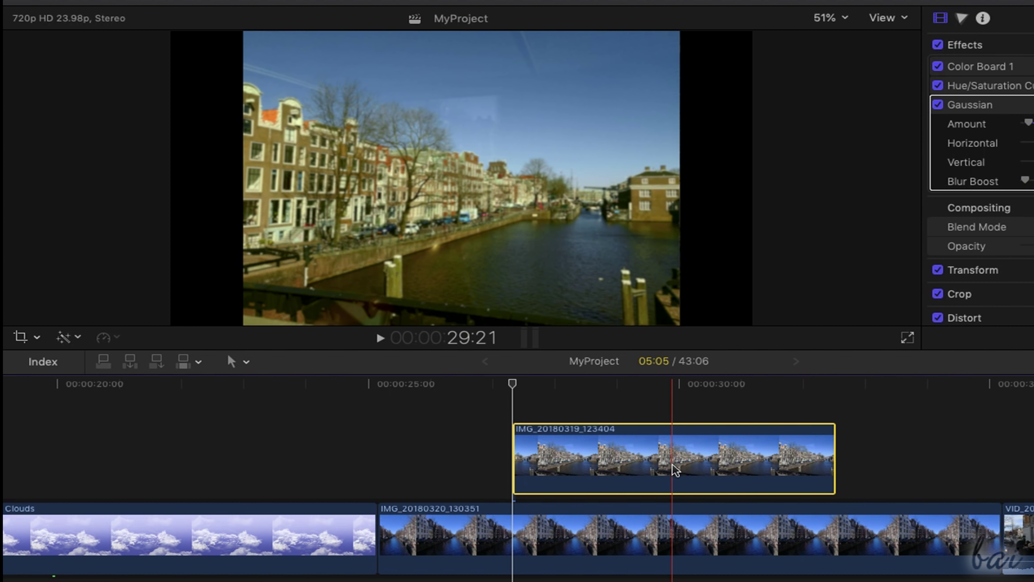
key("super+t")
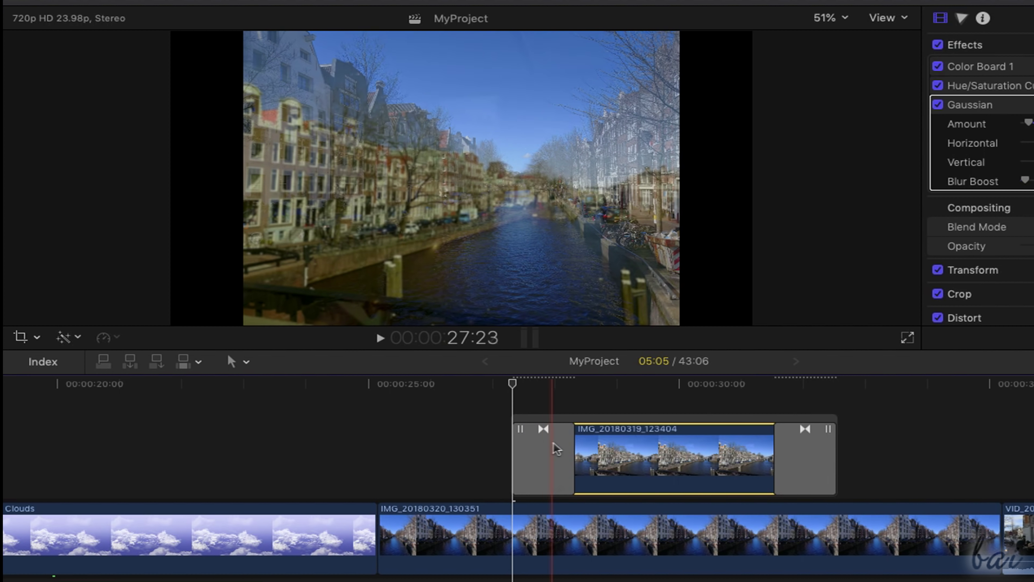
key("space")
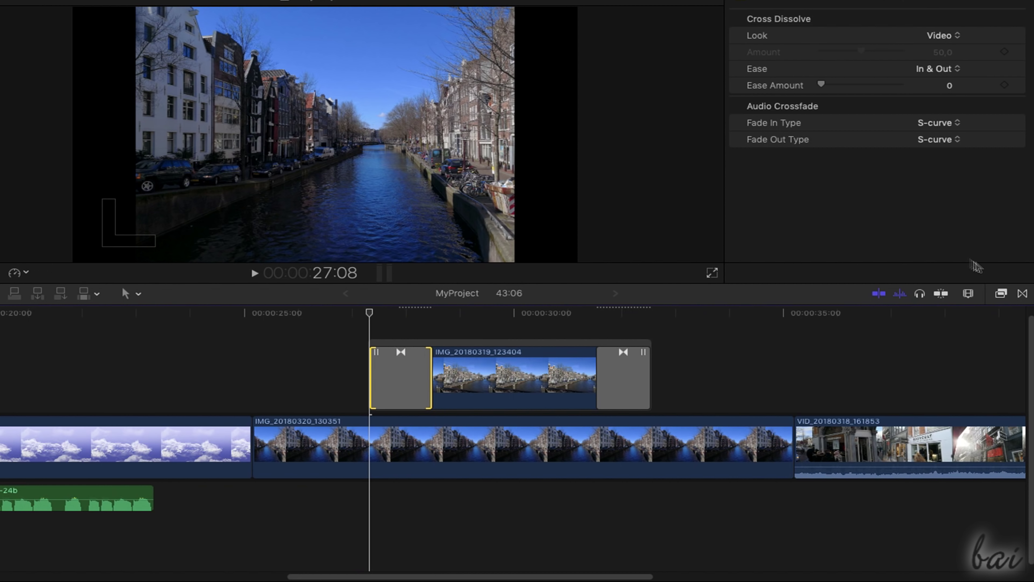
- Place a 3D Rectangle transition between the Clouds and IMG_20180320_130351 clips
left_click(1023, 295)
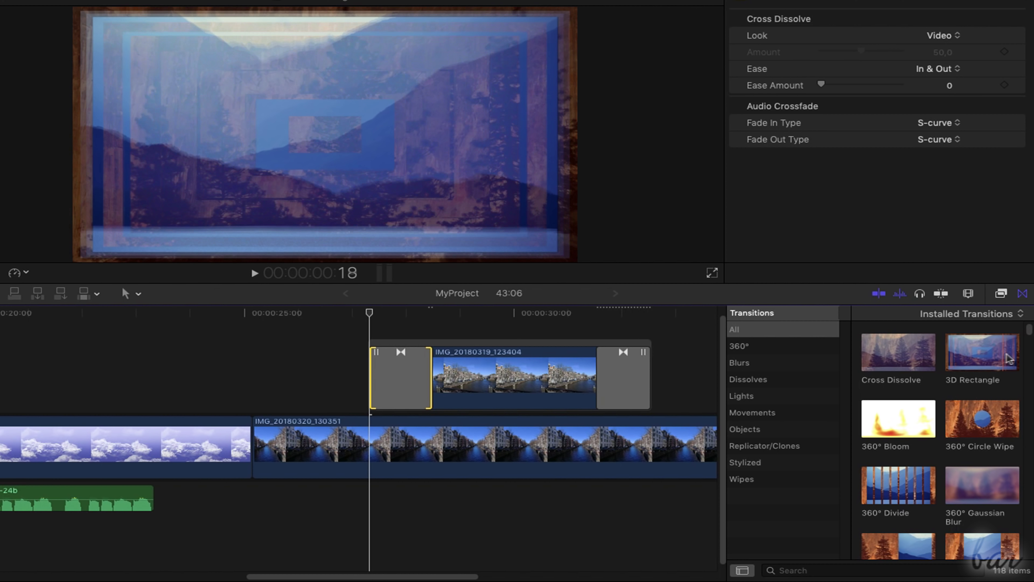
left_click(995, 354)
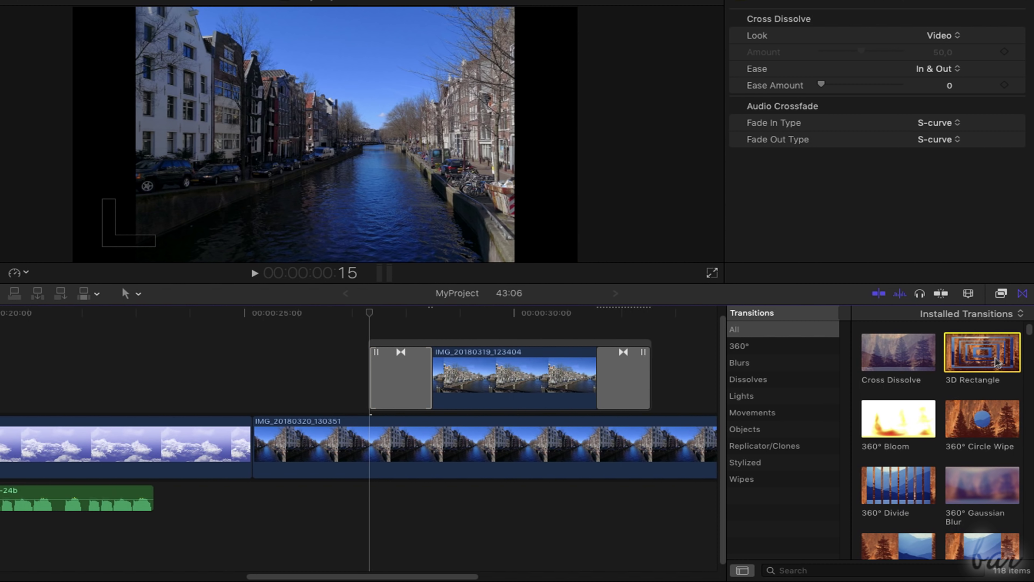
left_click_drag(996, 360, 253, 448)
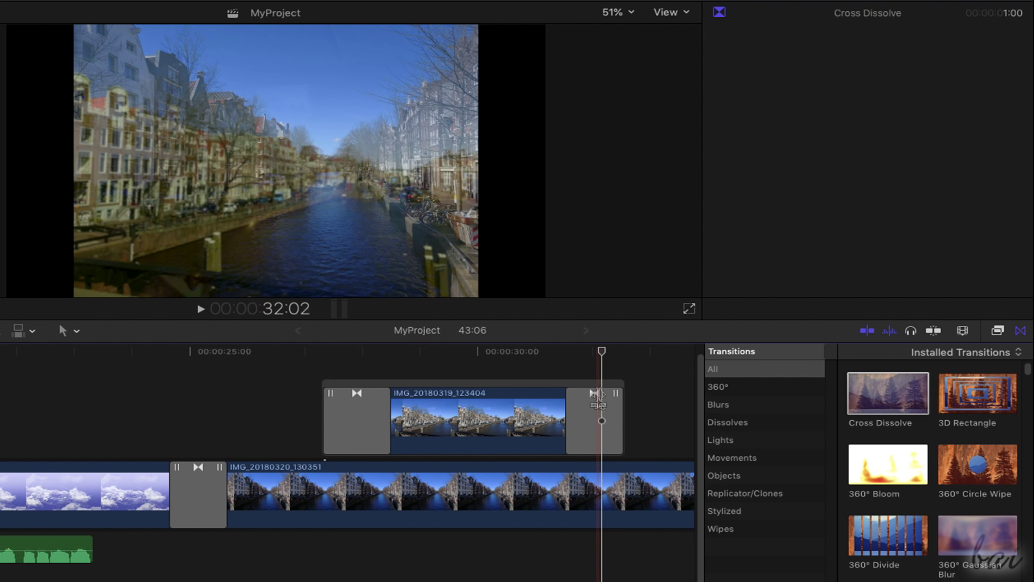
- Delete the connected clip's opening dissolve and the 3D Rectangle transition
left_click(583, 413)
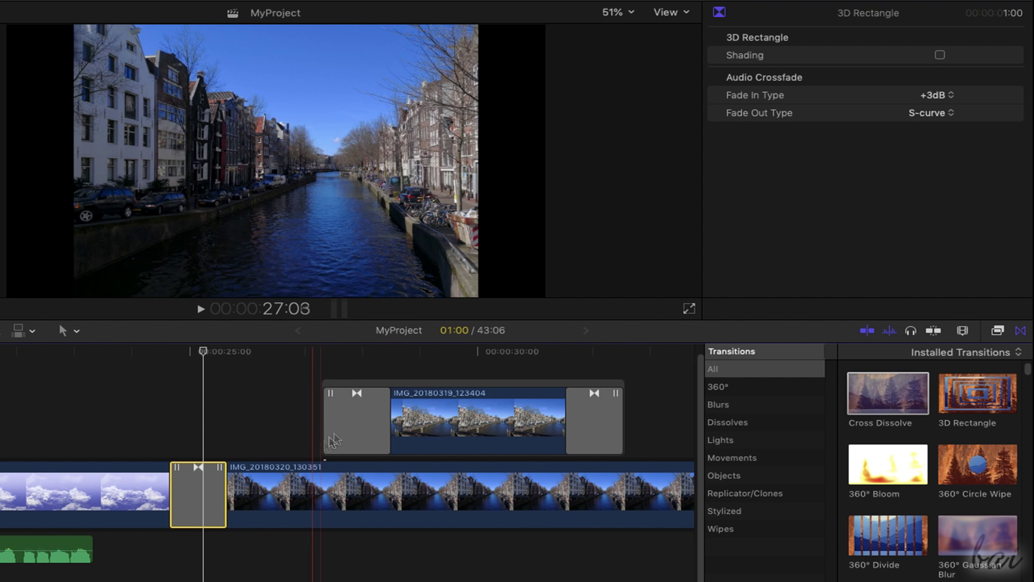
left_click(346, 430)
key("Delete")
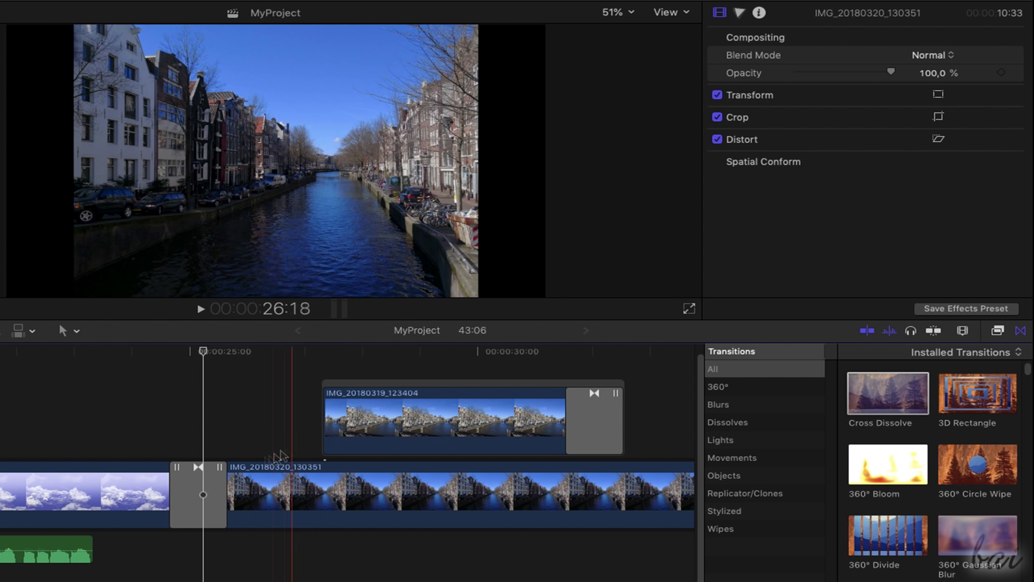
left_click(203, 485)
key("Delete")
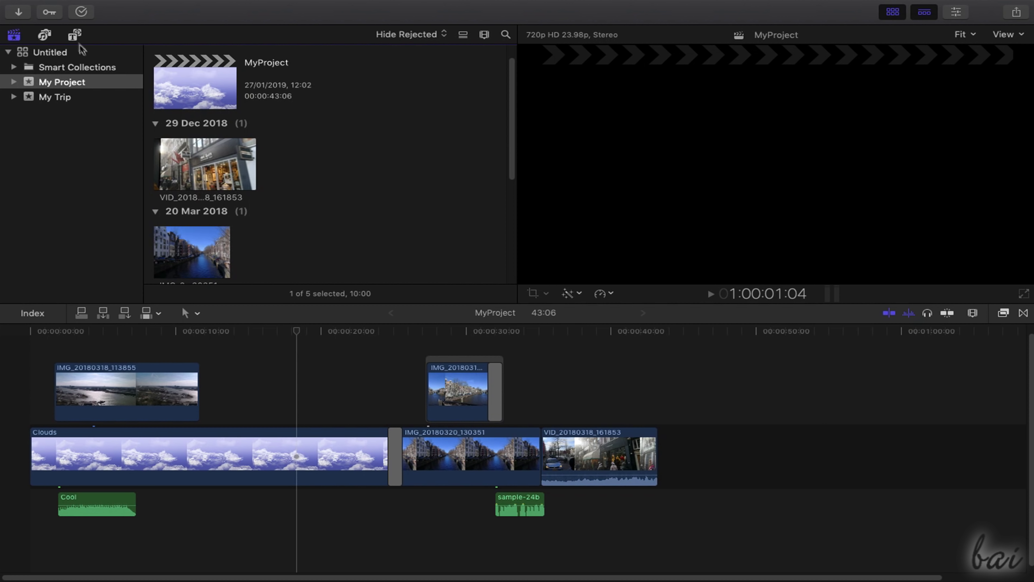
- Drag the Dramatic title from the Titles browser onto the timeline above the Clouds clip
left_click(74, 36)
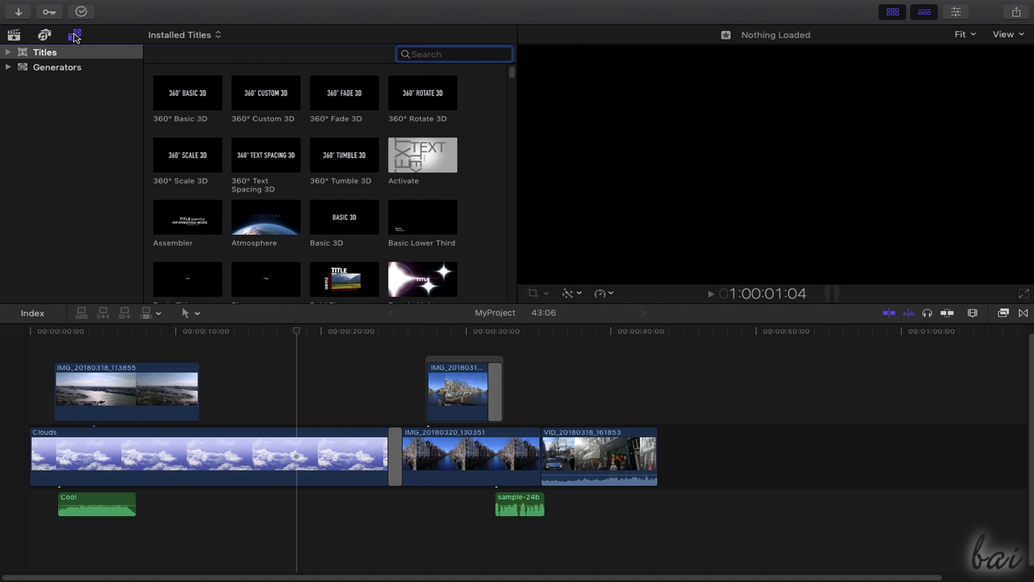
left_click(38, 57)
scroll(246, 145, "down", 3)
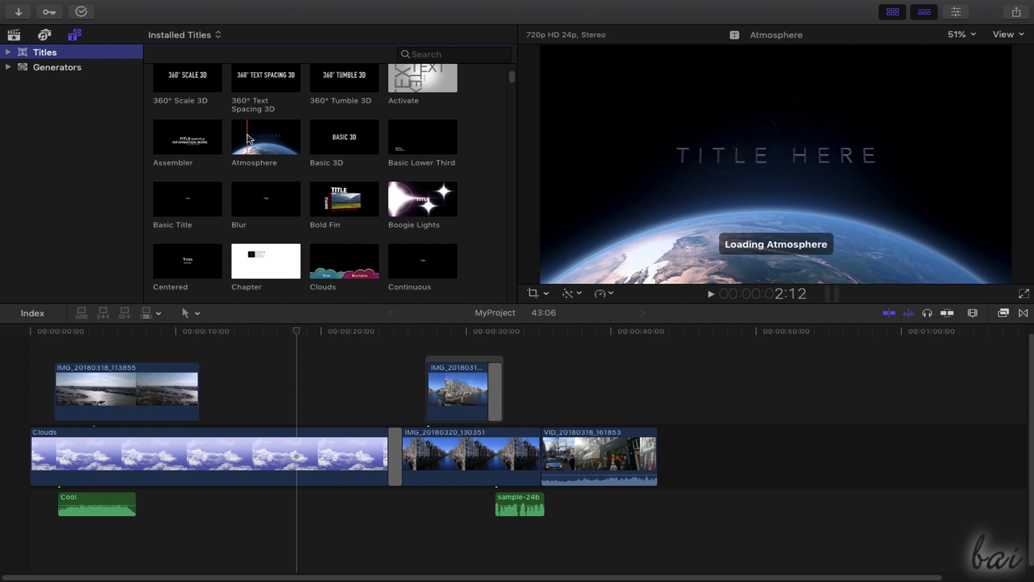
scroll(268, 152, "up", 3)
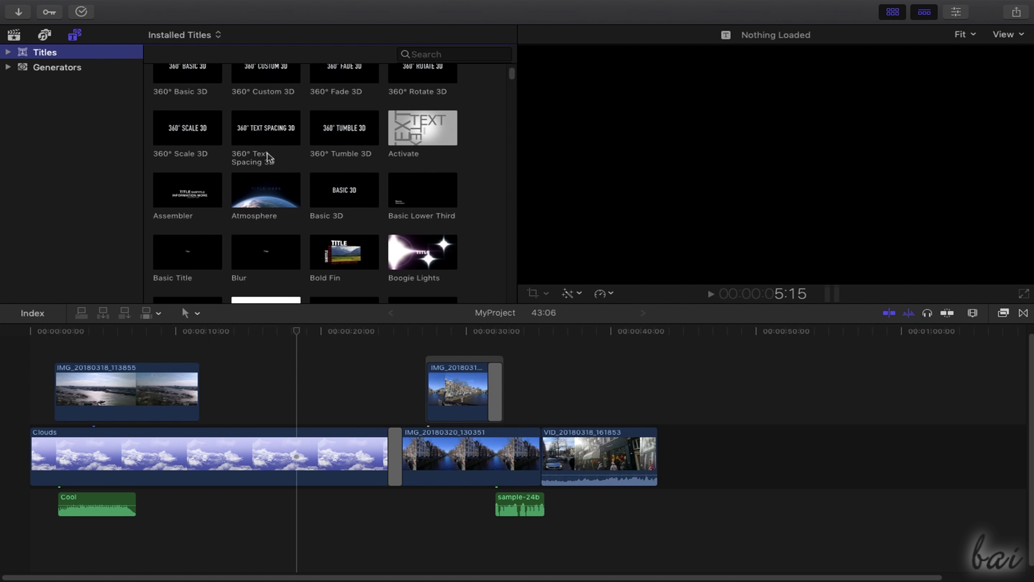
scroll(351, 199, "down", 5)
left_click_drag(431, 218, 236, 413)
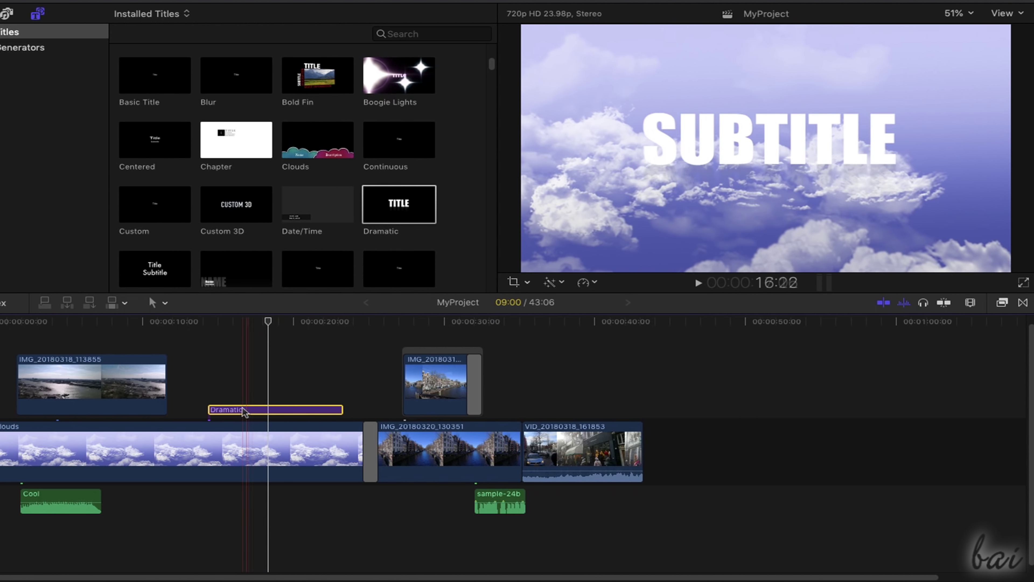
- Reposition and shorten the Dramatic title over Clouds, undoing its accidental move into the storyline
left_click(283, 417)
mouse_move(260, 414)
left_mouse_down()
mouse_move(392, 409)
mouse_move(244, 408)
mouse_move(275, 410)
left_mouse_up()
mouse_move(357, 409)
left_mouse_down()
mouse_move(293, 409)
mouse_move(369, 409)
mouse_move(343, 409)
left_mouse_up()
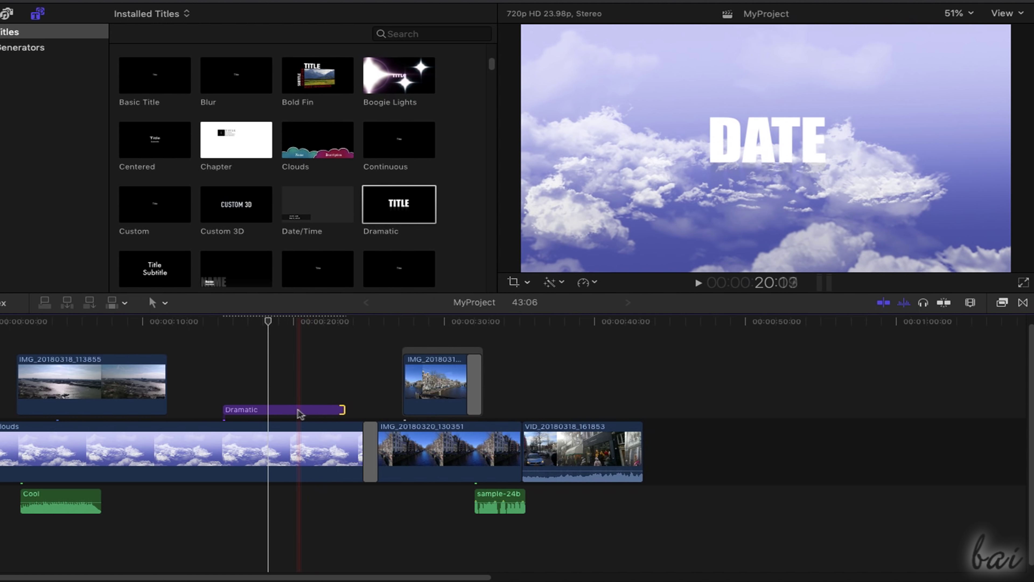
left_click_drag(296, 410, 529, 451)
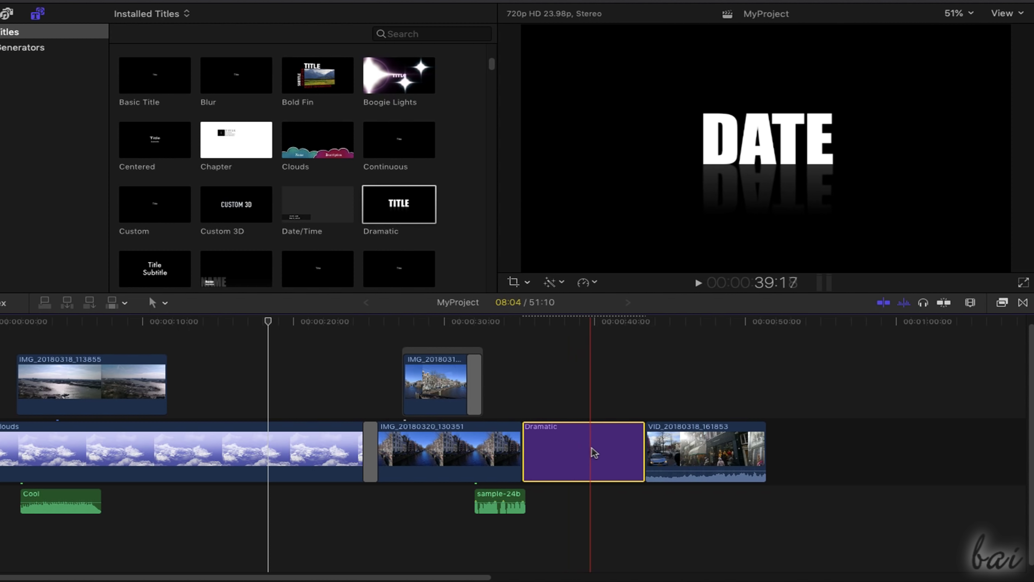
key("super+z")
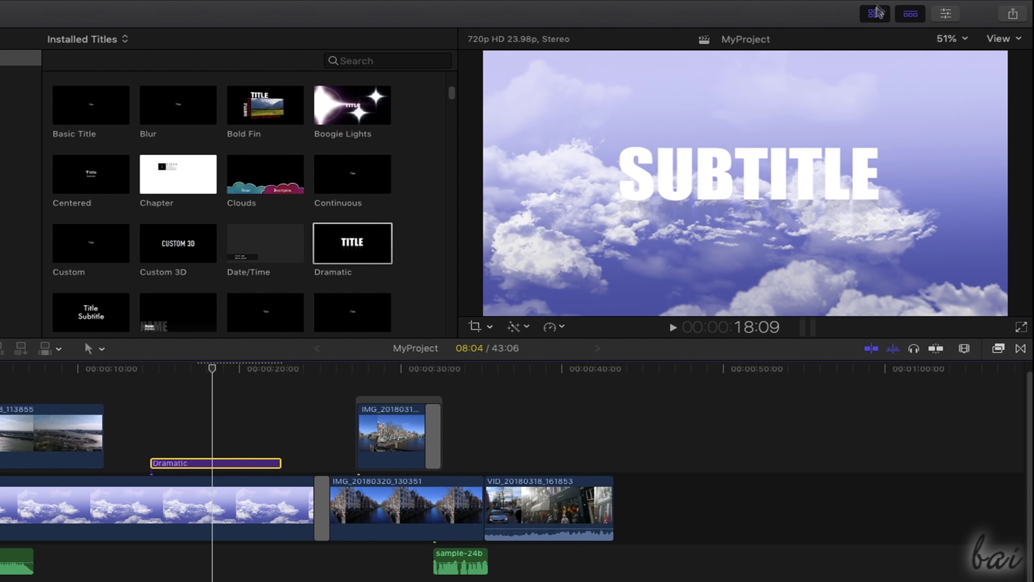
- Set the Dramatic title's font colour to blue in the Inspector
left_click(875, 14)
left_click(945, 14)
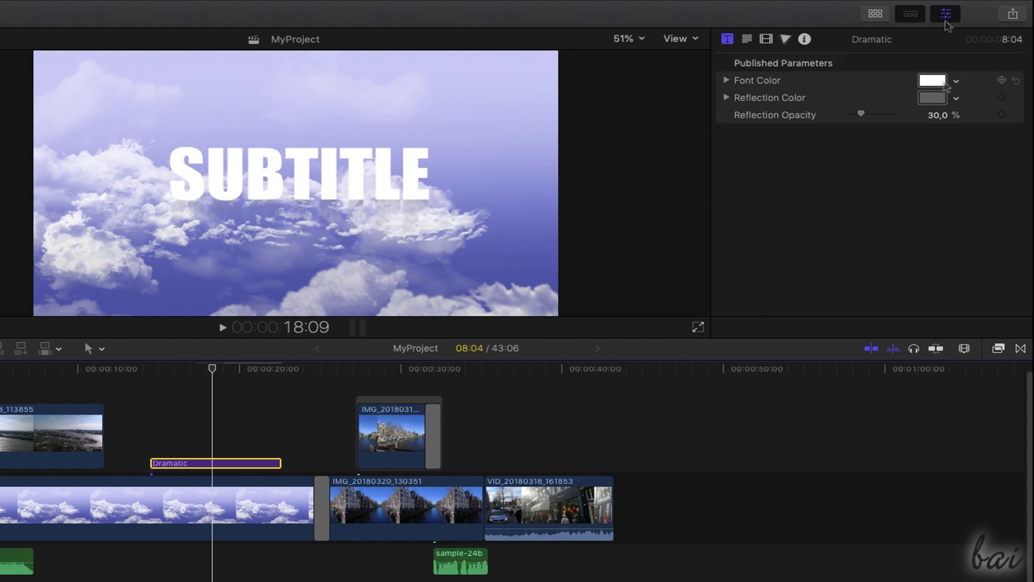
left_click(954, 82)
left_click_drag(941, 123, 924, 185)
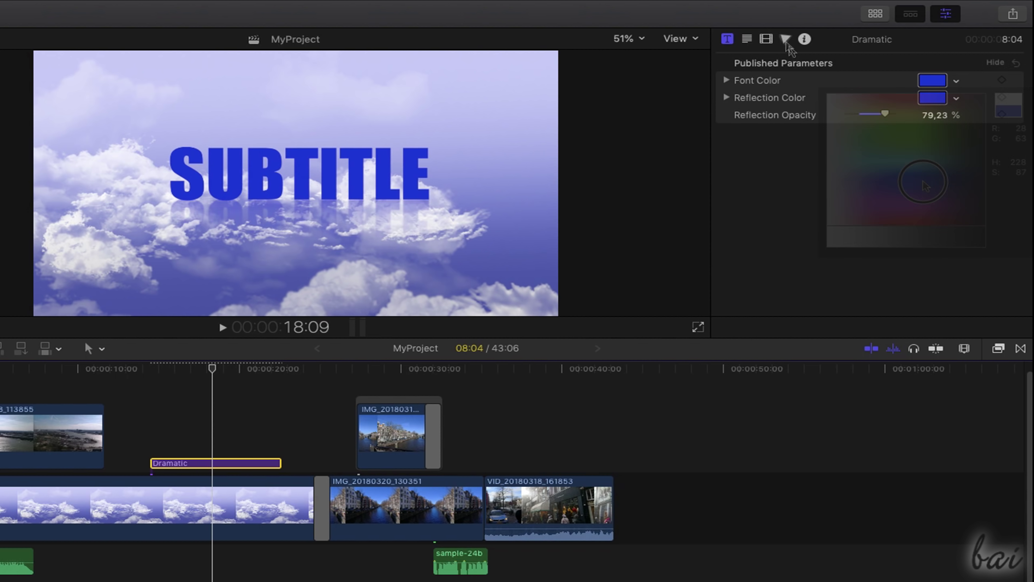
- Centre-align the title text and set its tracking to 4,5 %
left_click(747, 39)
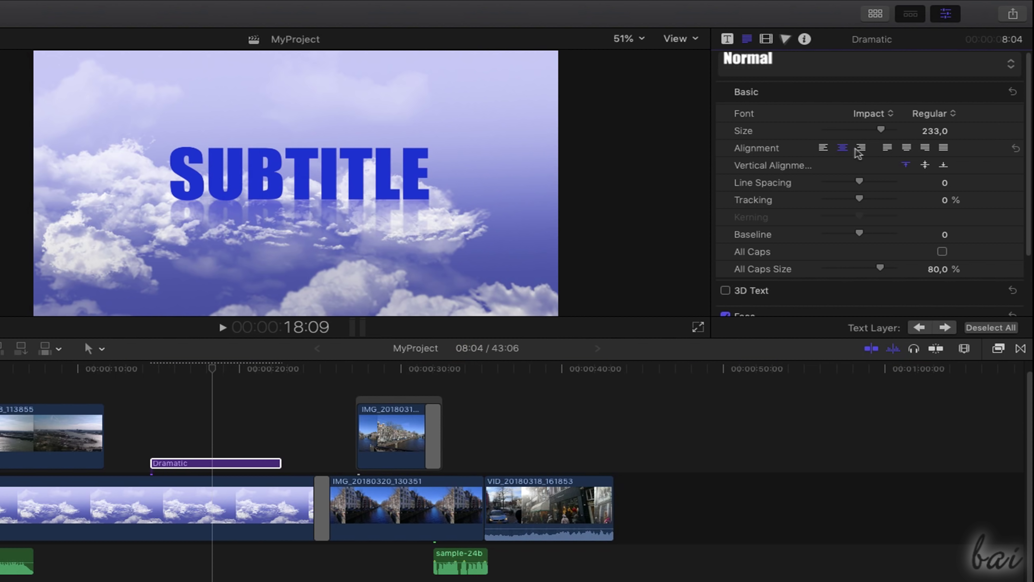
left_click(842, 147)
left_click_drag(859, 199, 861, 199)
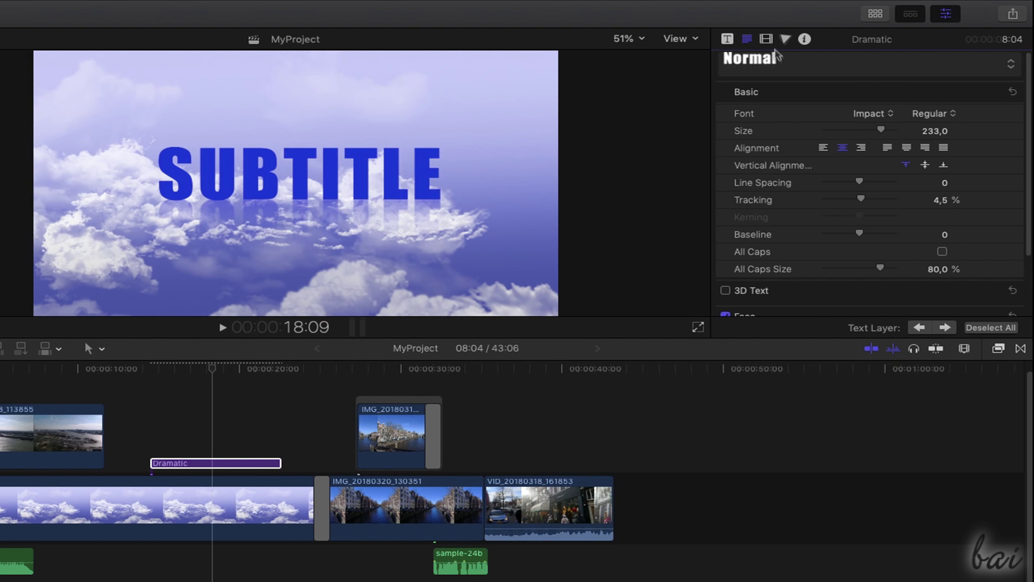
left_click(766, 39)
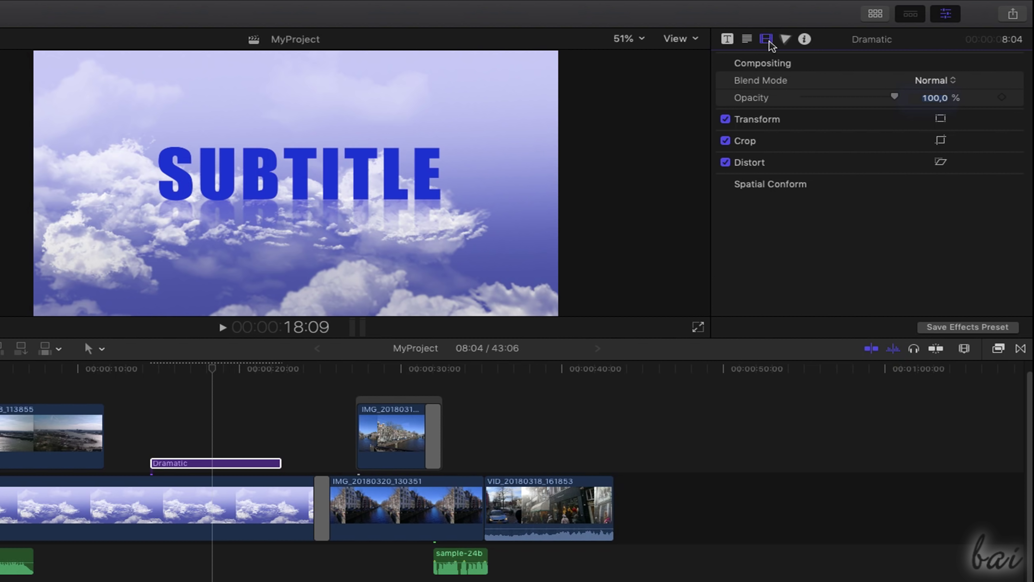
- Retype the title's three text lines as 'Hello', 'There' and 'Clouds' in the viewer
left_click(788, 43)
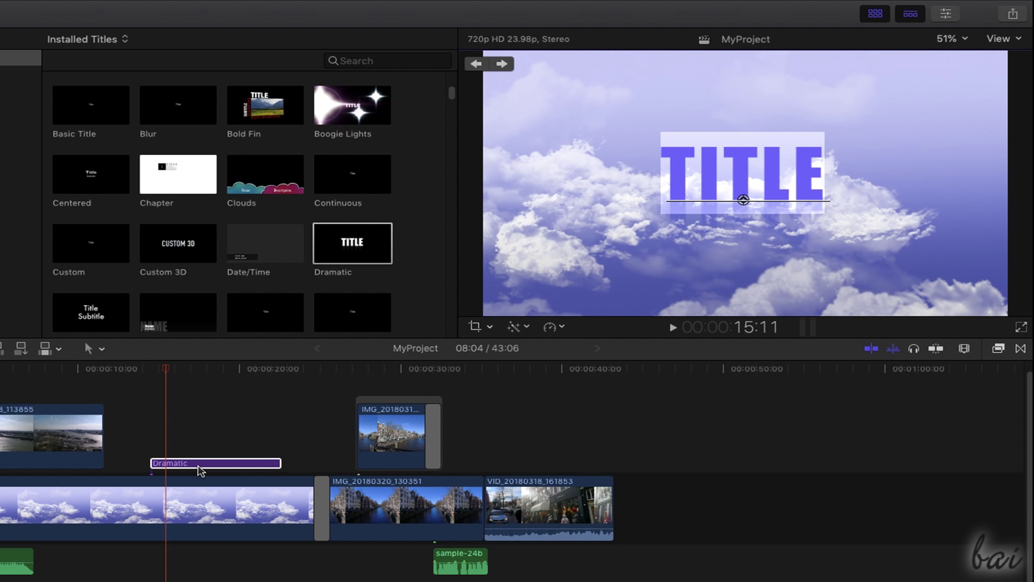
double_click(733, 175)
type("Hello")
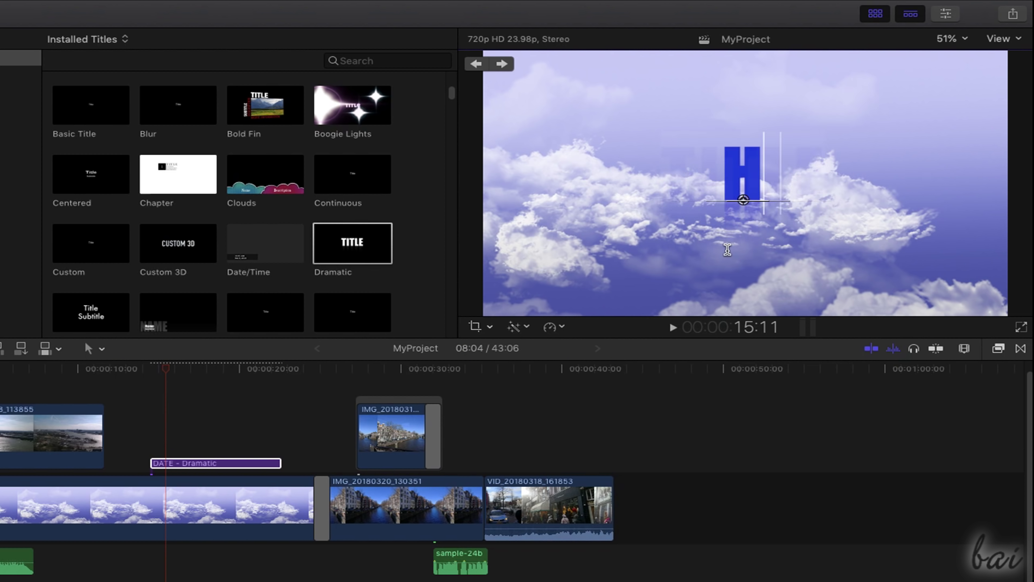
left_click(501, 64)
type("There")
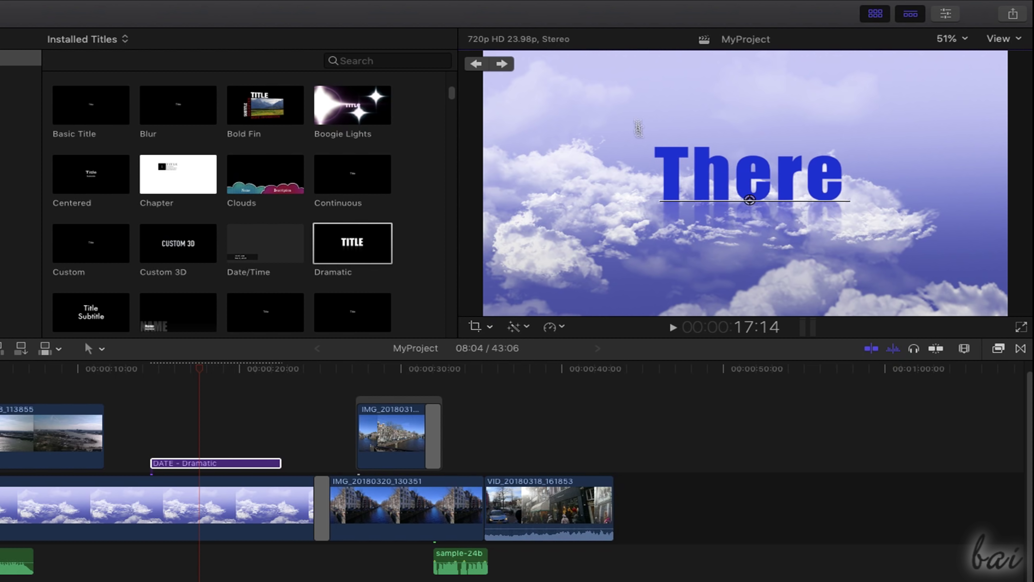
left_click(502, 63)
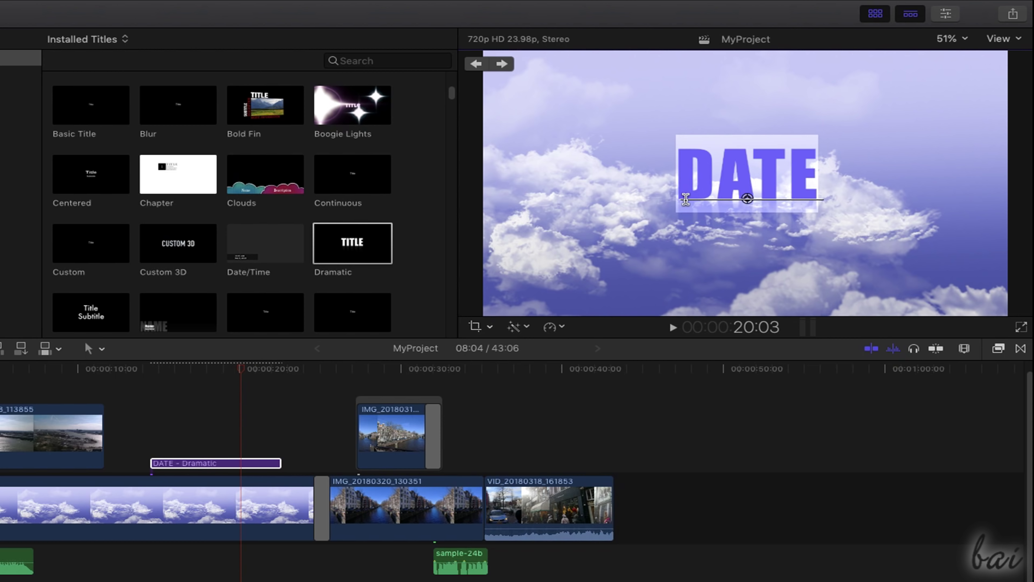
type("Clouds")
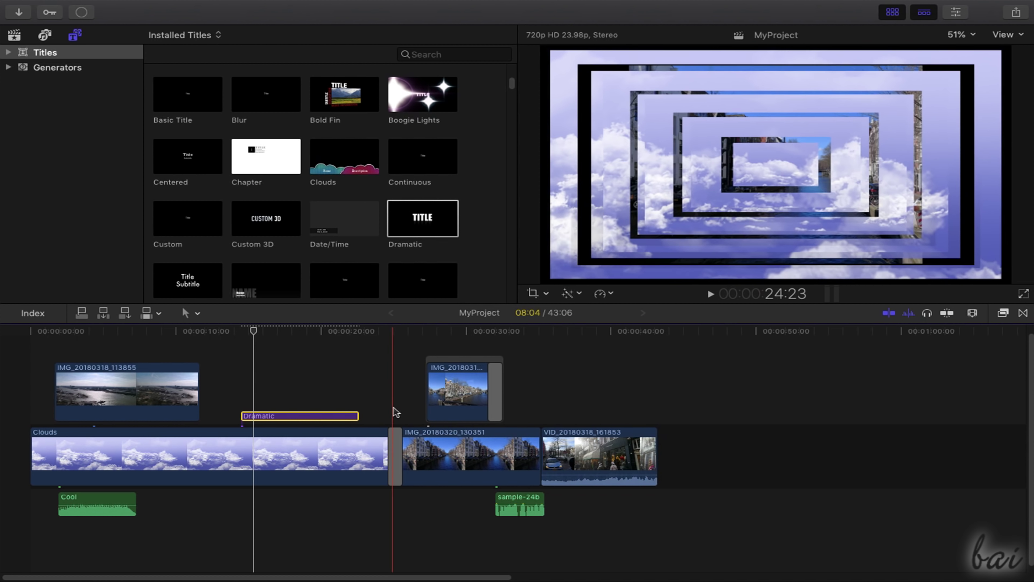
- Select the Clouds clip and show the Share menu's export destinations
left_click(290, 446)
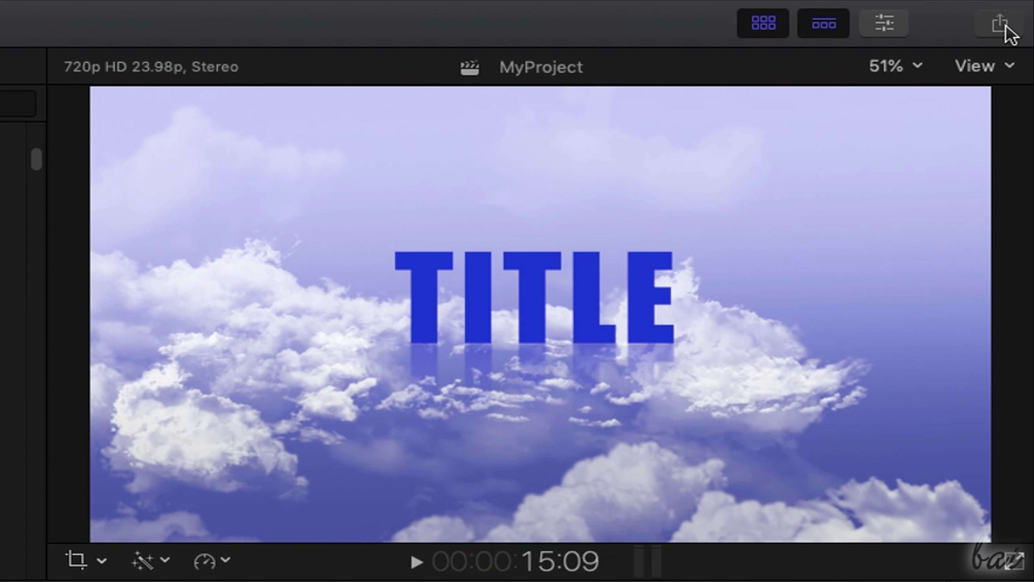
left_click(1005, 27)
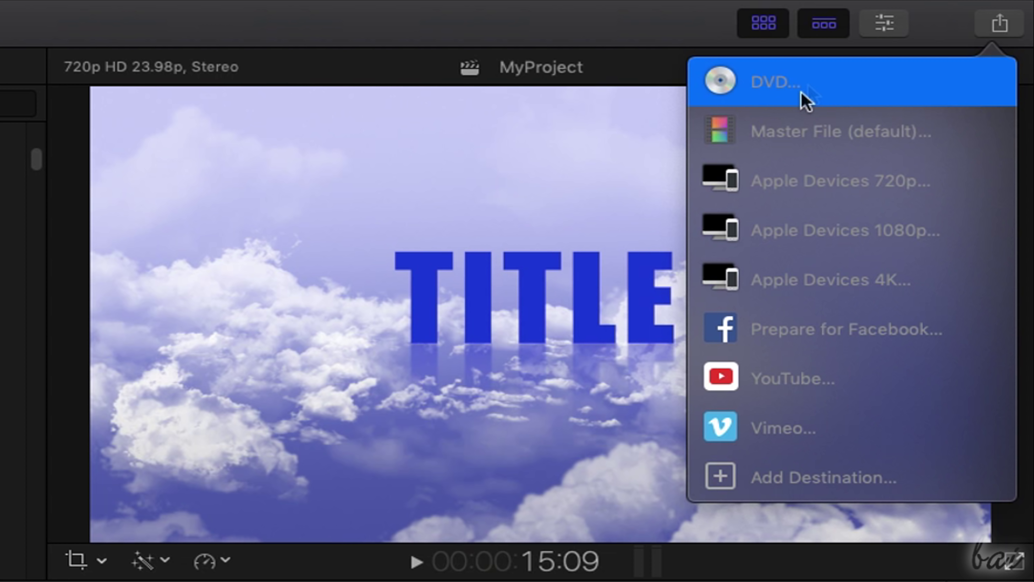
- Start a Master File export and view its Settings
left_click(877, 142)
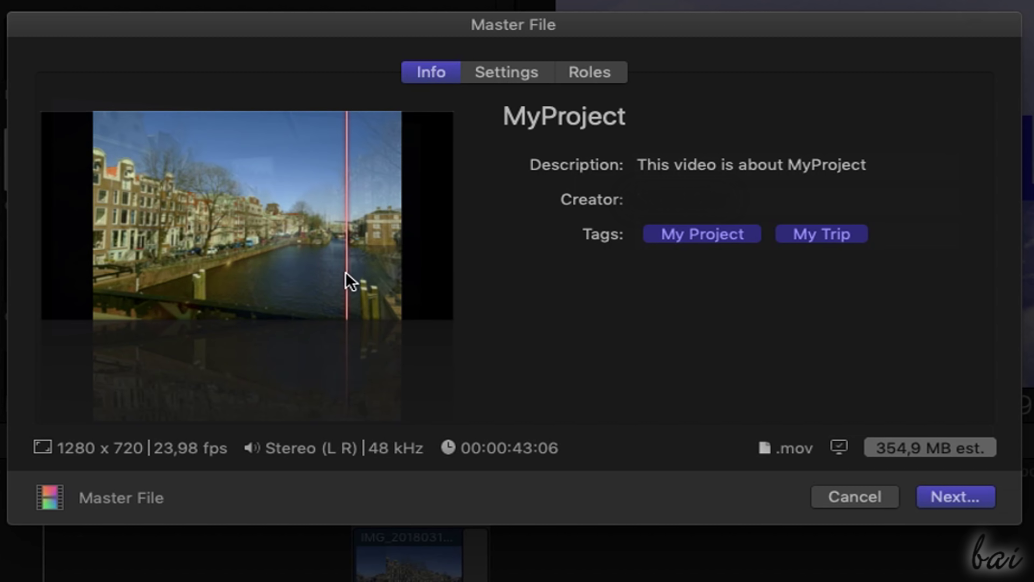
left_click(592, 121)
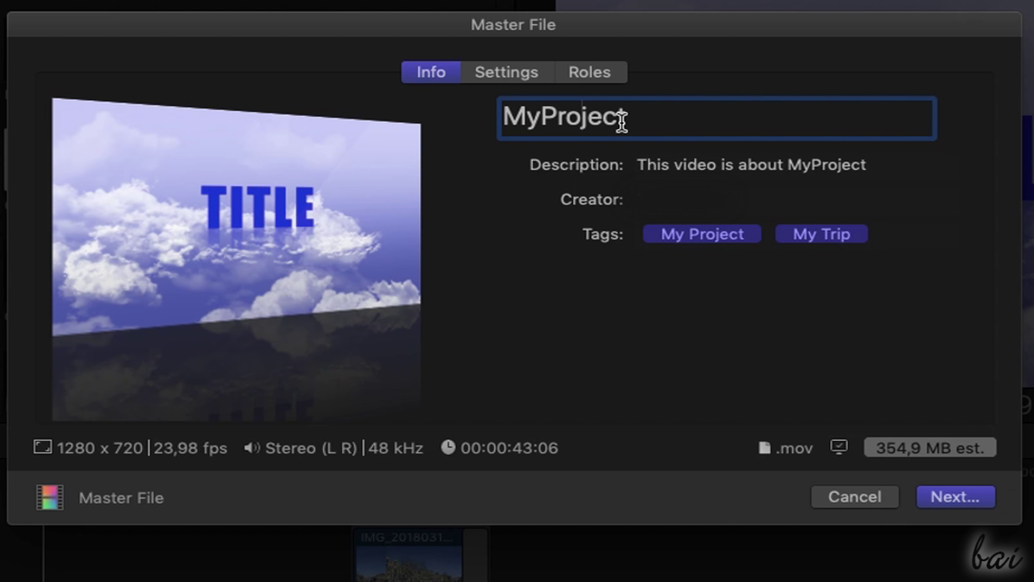
left_click(525, 74)
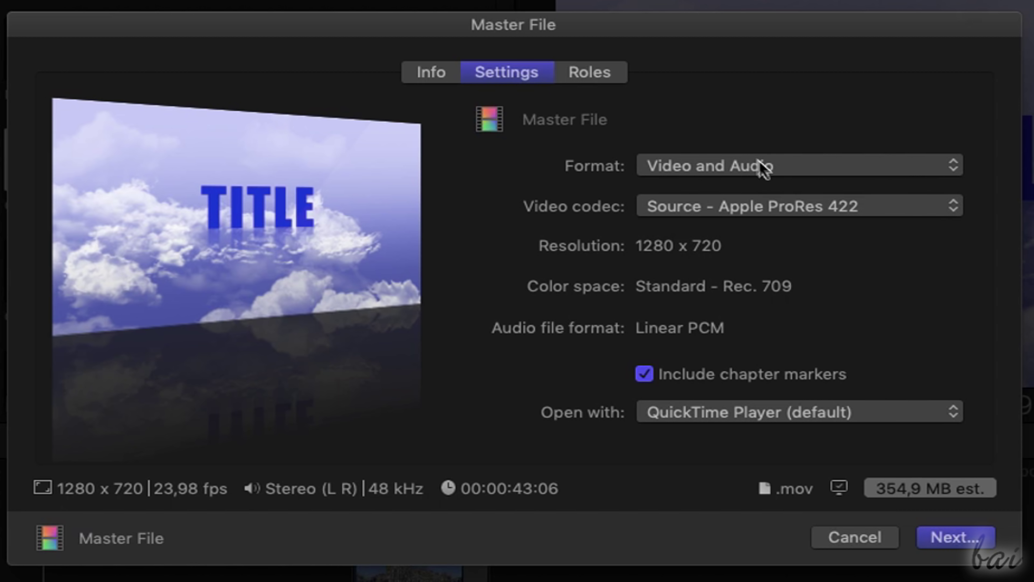
- Try Computer format with H.264 Faster Encode, then set the format to Audio Only
left_click(759, 166)
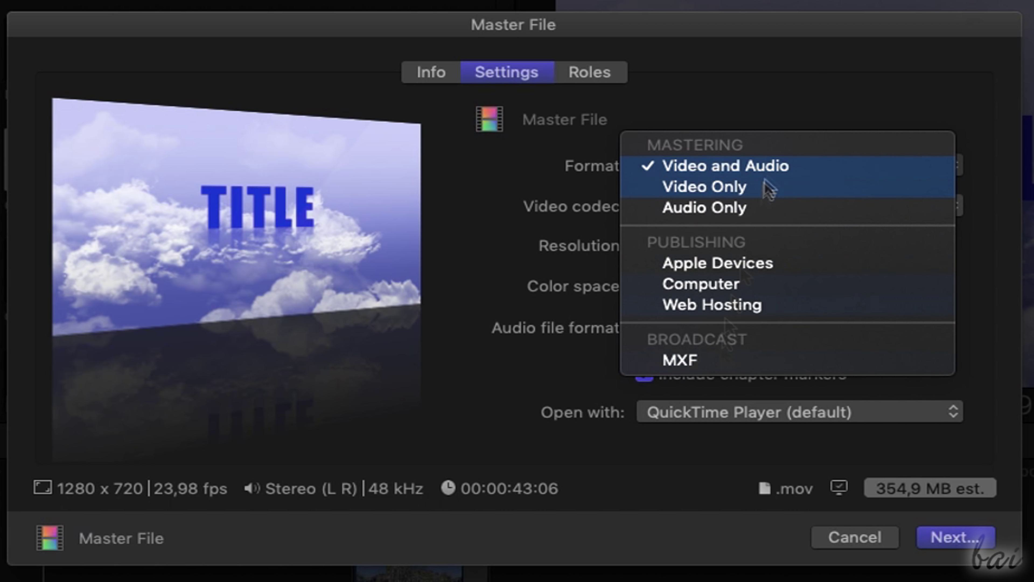
left_click(726, 285)
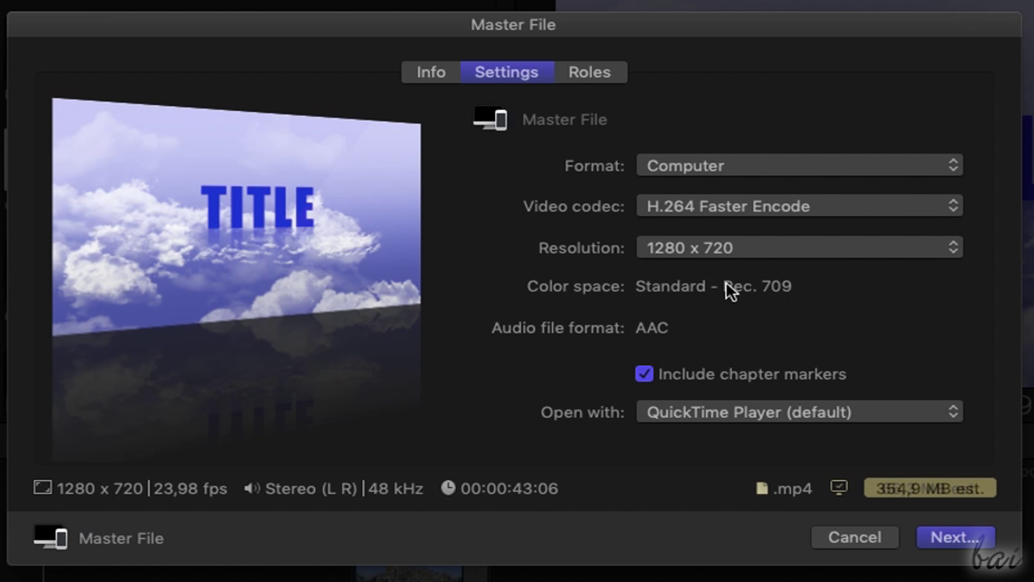
left_click(788, 209)
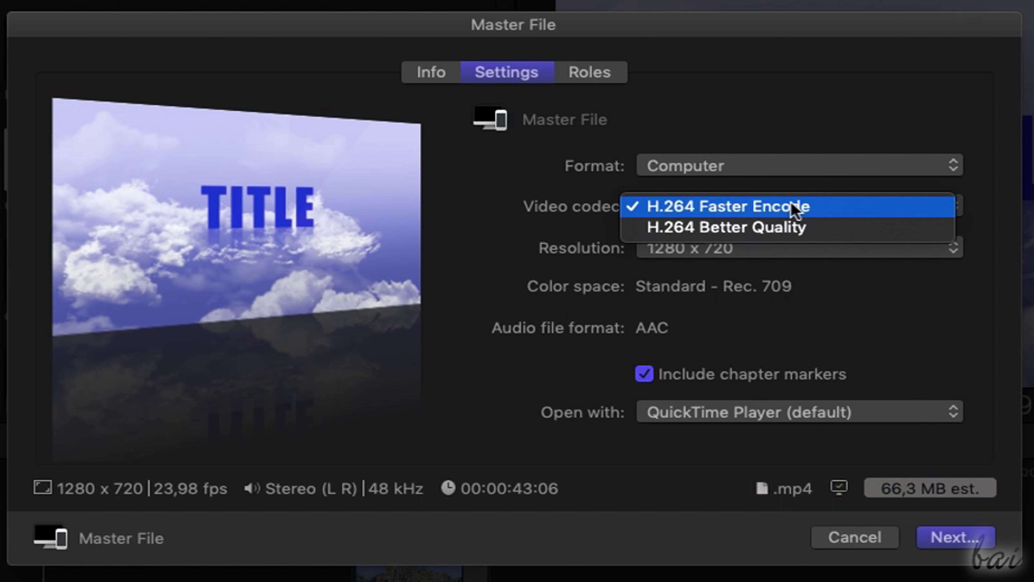
left_click(796, 209)
left_click(808, 166)
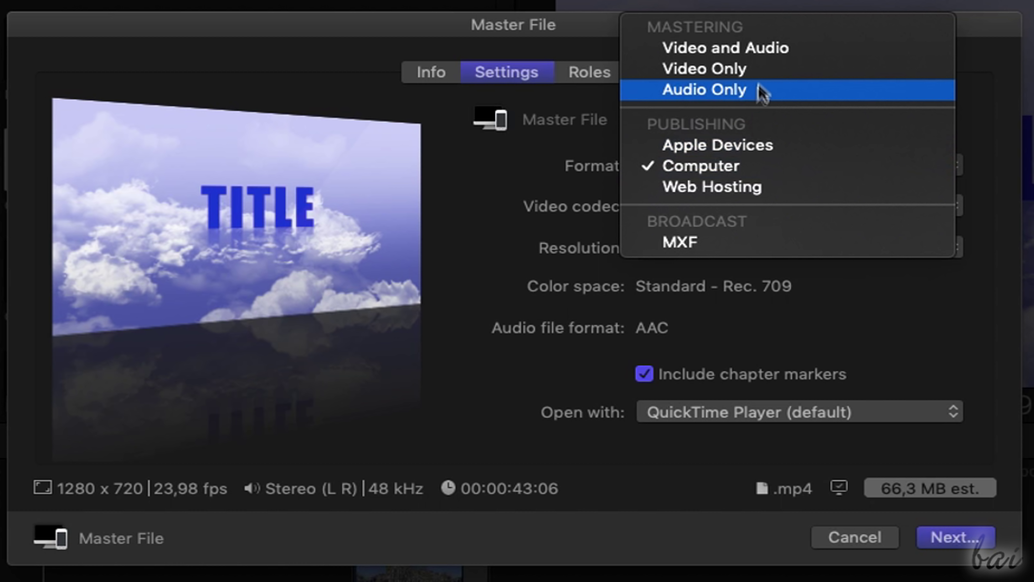
left_click(749, 94)
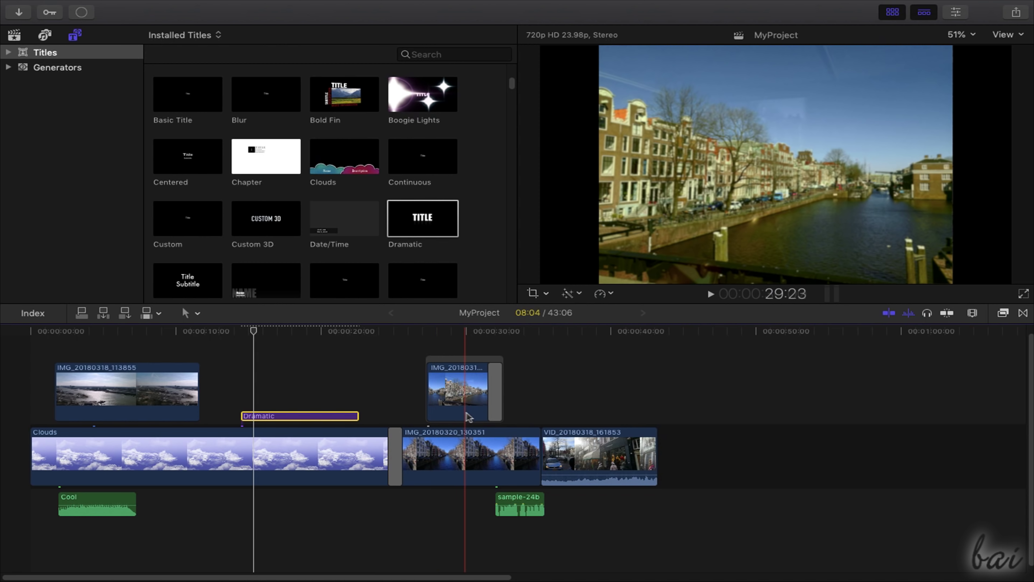
- Switch to the Range Selection tool in the timeline and play back the title preview
left_click(251, 452)
left_click(199, 313)
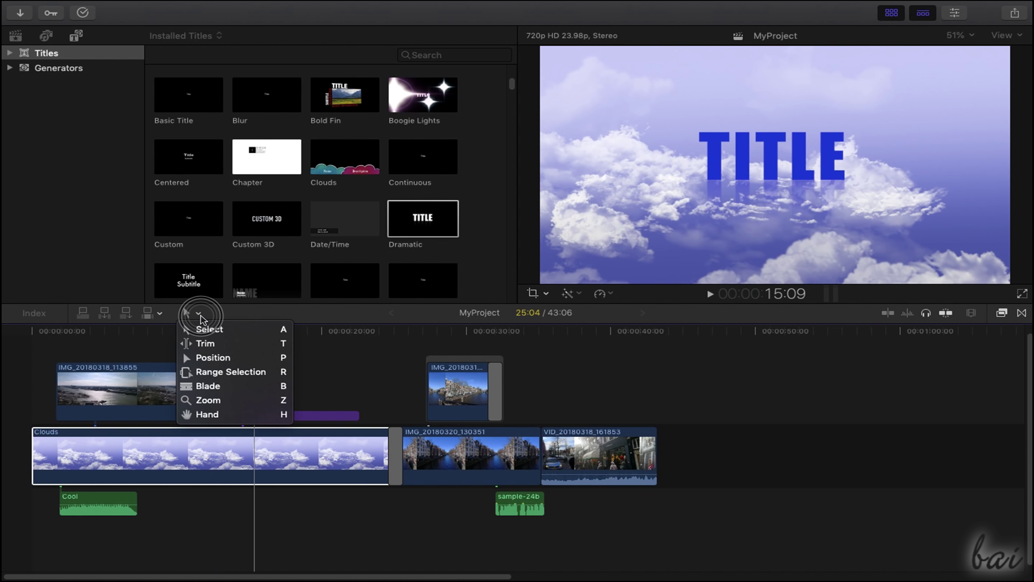
left_click(223, 373)
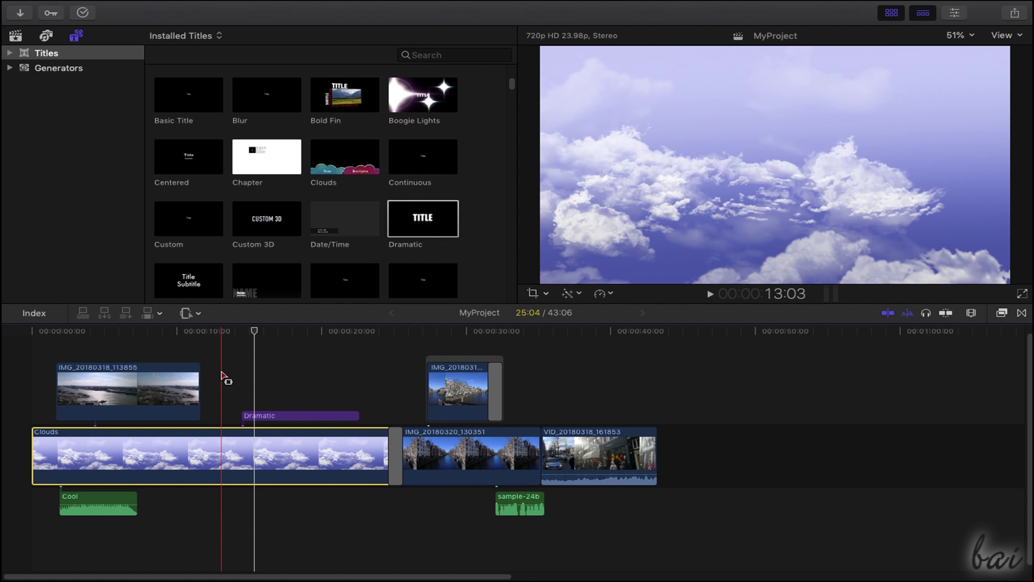
left_click(223, 377)
key("space")
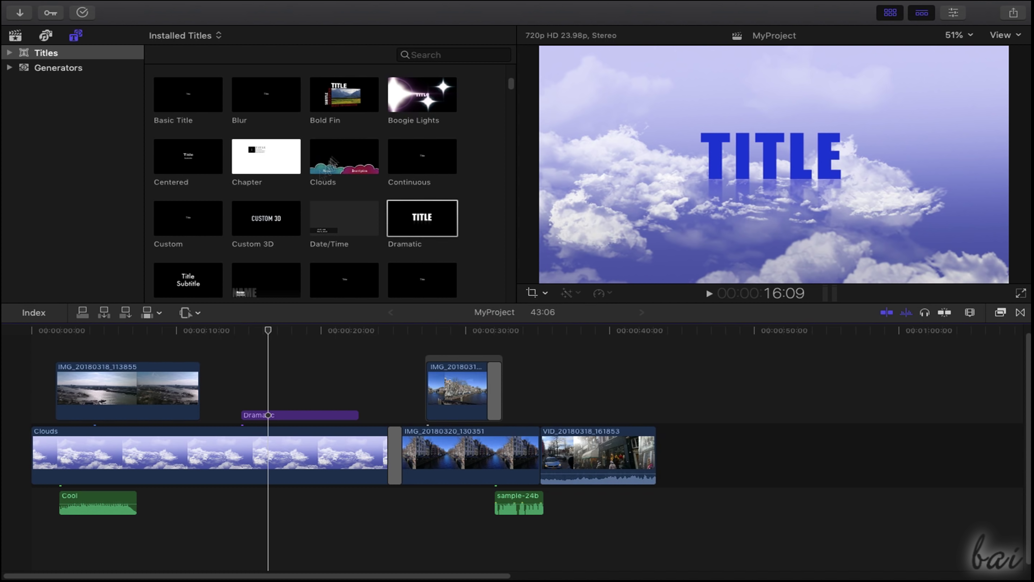